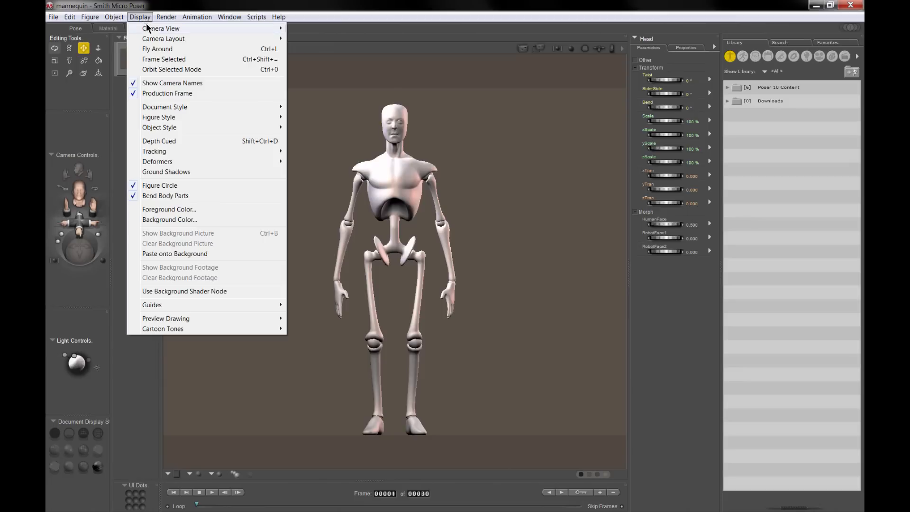
Rotate Light 4 around the front-view mannequin to about -31° in X, -28° in Y and 8° in Z.
mouse_move(197, 32)
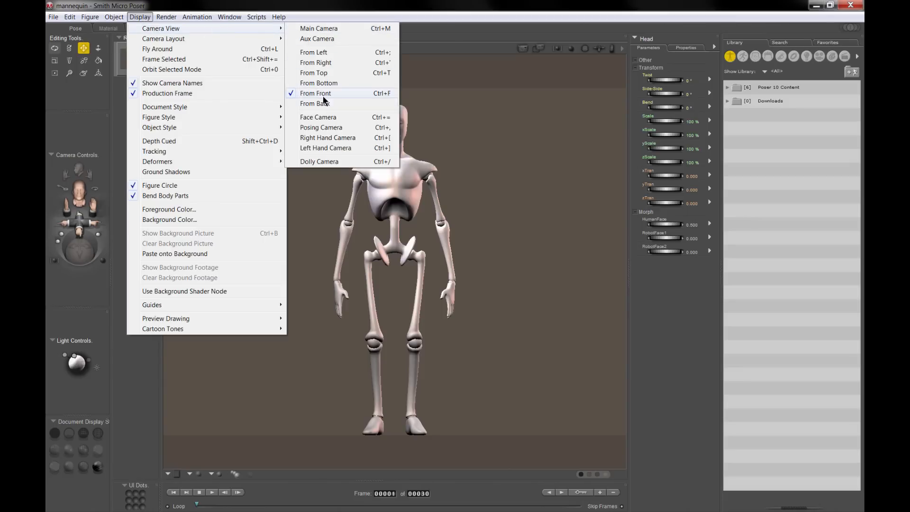
click(553, 300)
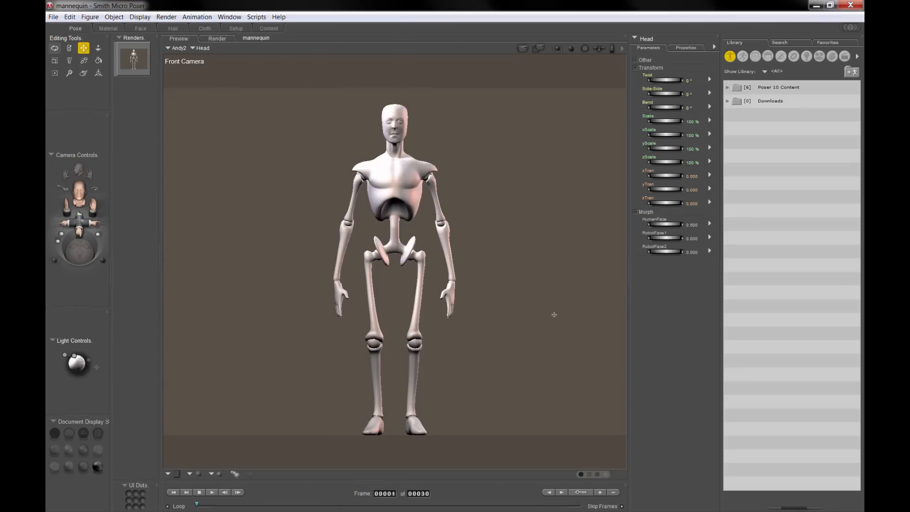
click(76, 363)
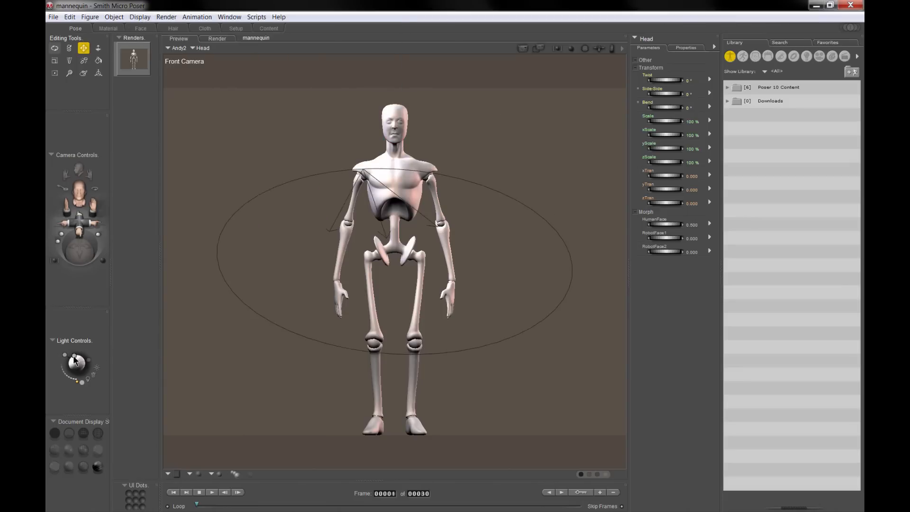
mouse_move(76, 360)
mouse_down()
mouse_move(85, 361)
mouse_move(74, 364)
mouse_up()
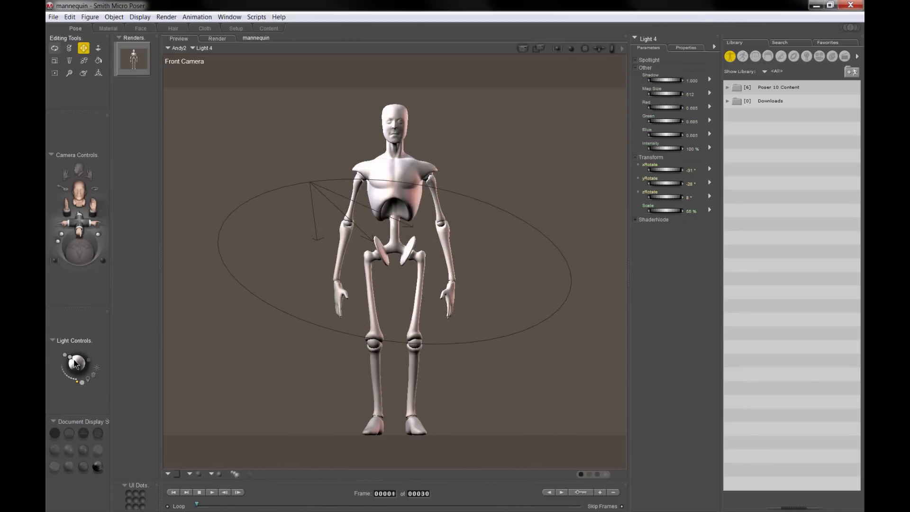
Render the front view of the mannequin with FireFly at an exact resolution of 3200 x 2400 pixels.
click(166, 16)
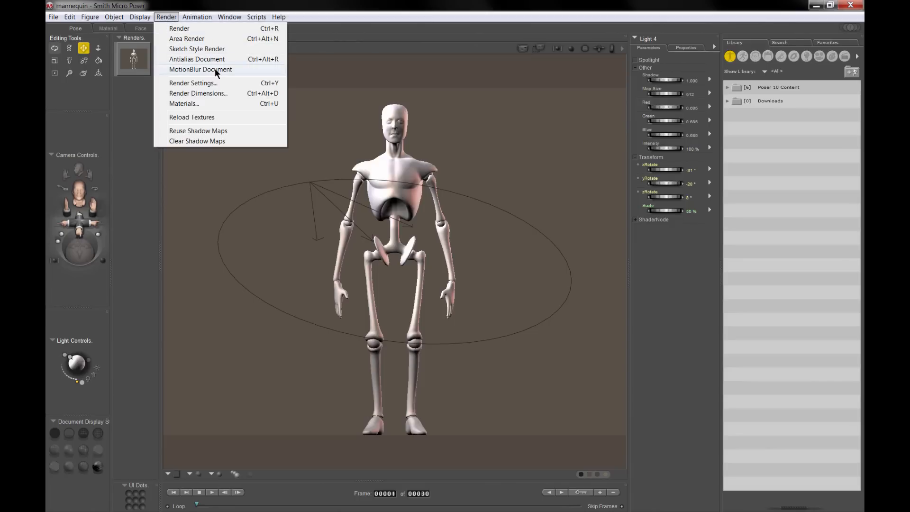
click(216, 84)
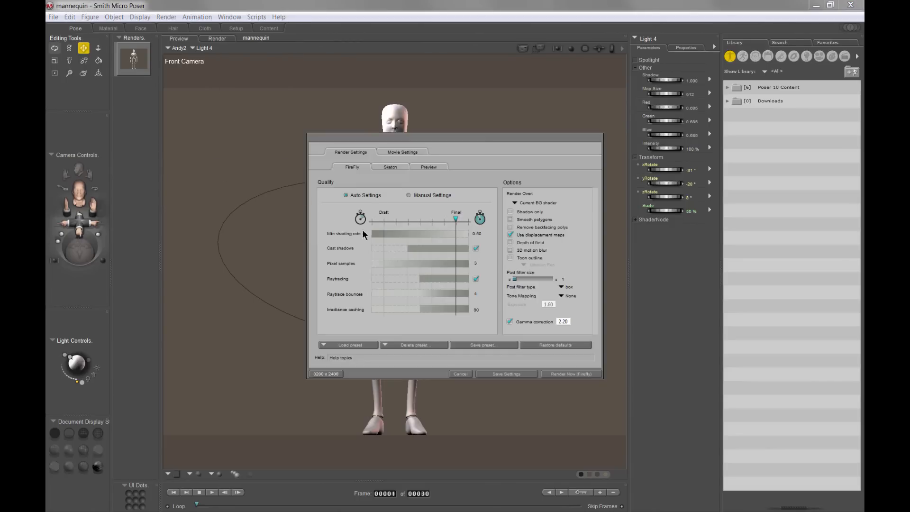
click(332, 373)
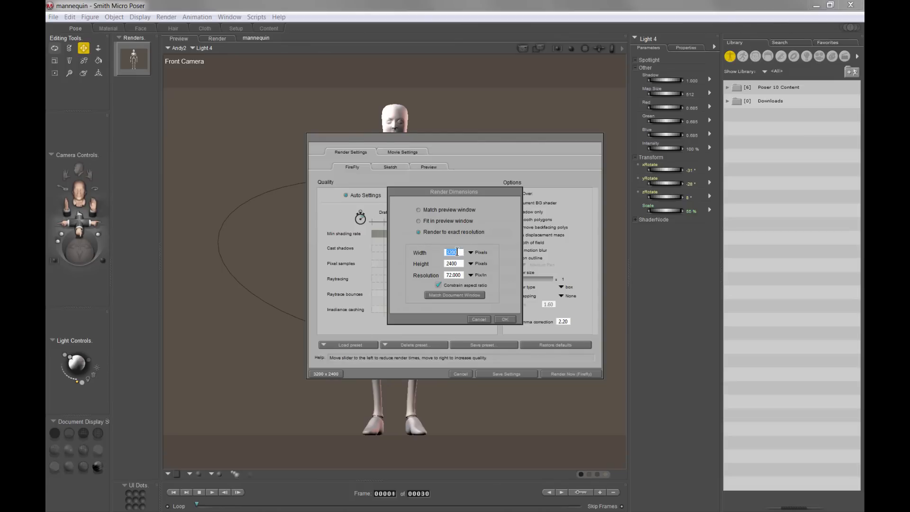
click(502, 318)
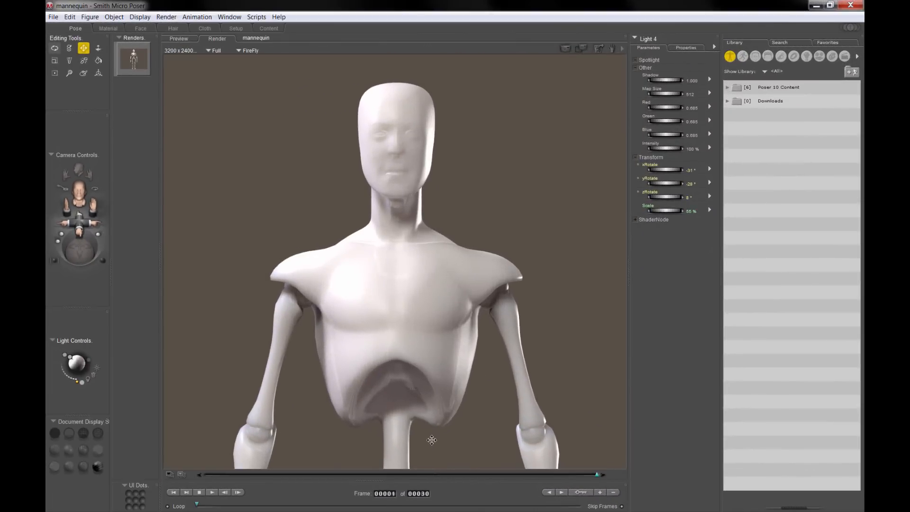
Examine the full-size render of the mannequin from the head down to the knees and back up.
drag(407, 351, 454, 213)
drag(461, 287, 446, 175)
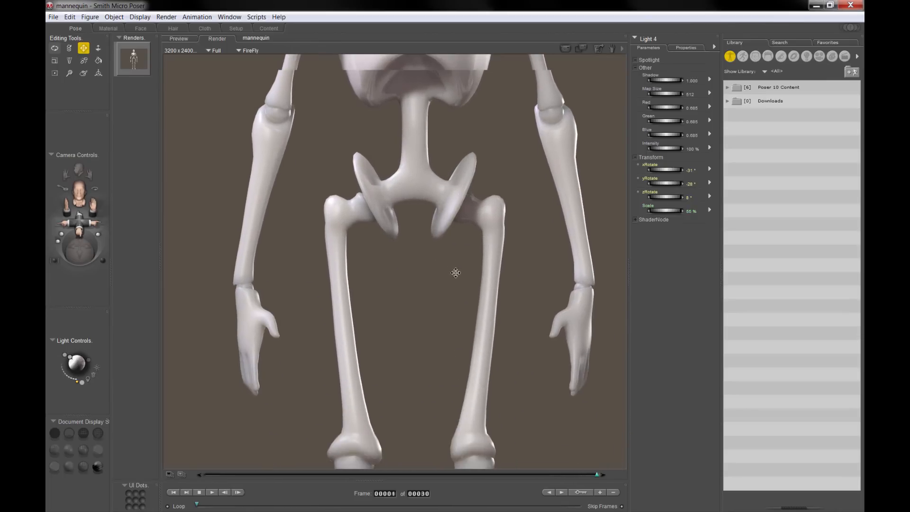
drag(454, 272, 446, 360)
drag(444, 255, 444, 386)
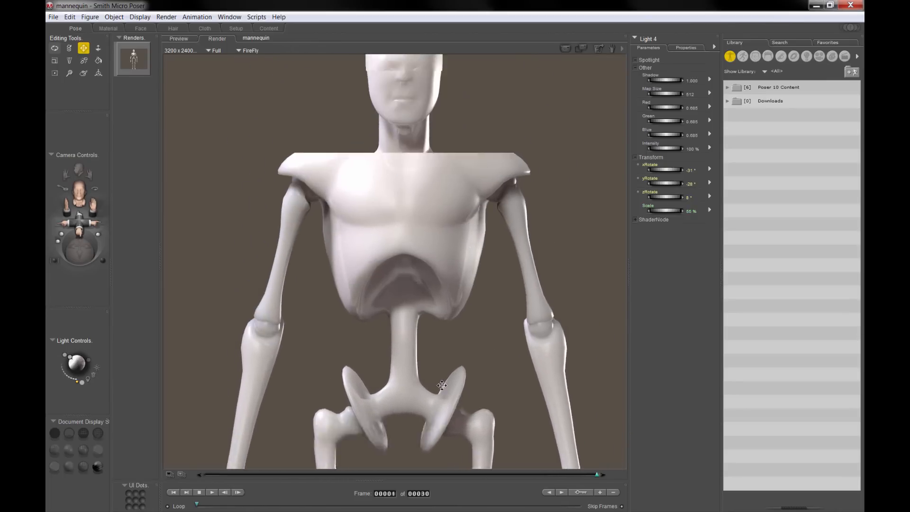
drag(441, 183, 450, 279)
click(622, 48)
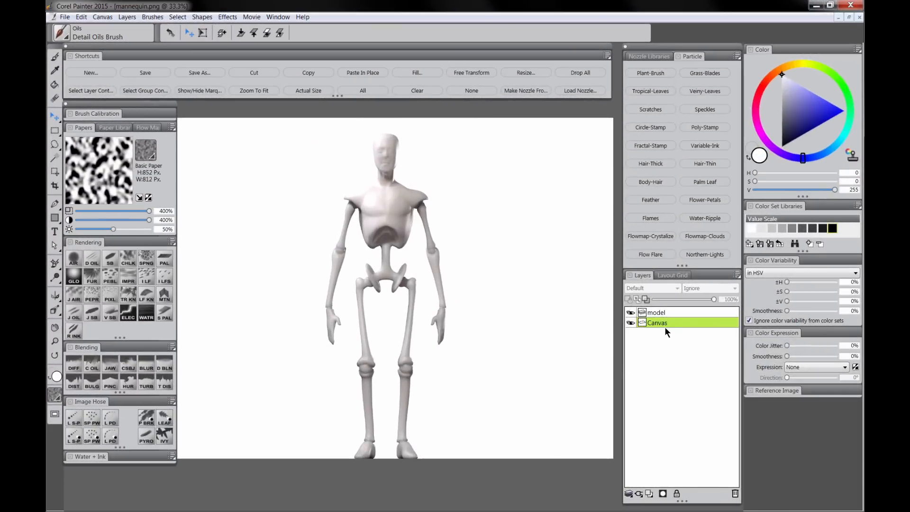
In Corel Painter, fill the Canvas of mannequin.png with light grey of value 202 and set the model layer's opacity to 64%.
click(630, 323)
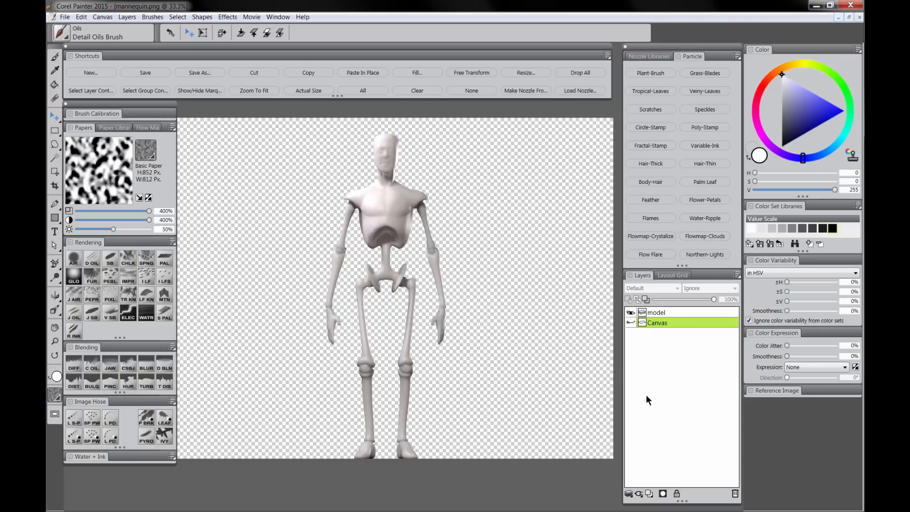
click(630, 323)
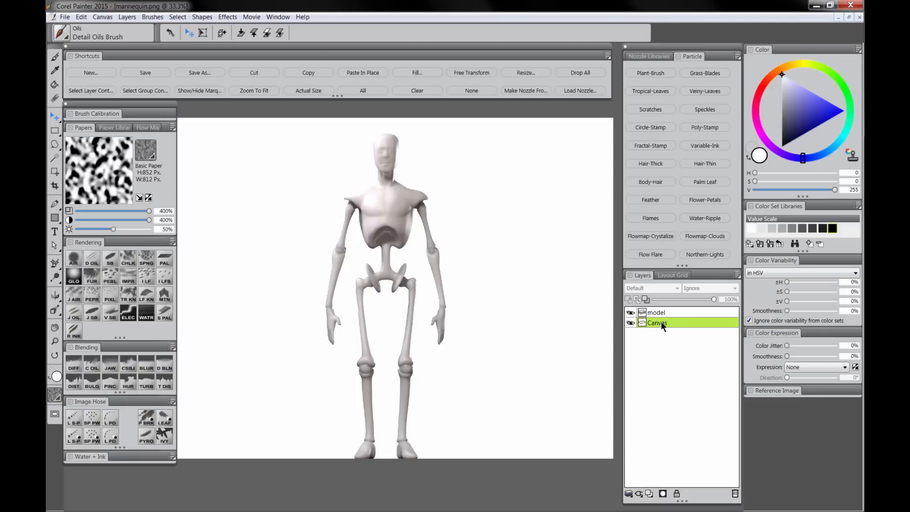
click(782, 89)
click(417, 73)
click(462, 301)
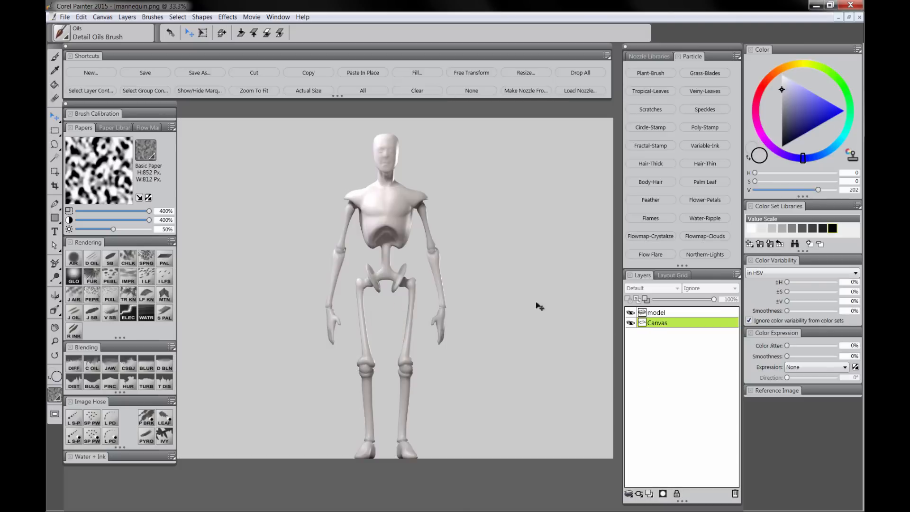
click(666, 312)
drag(697, 299, 690, 301)
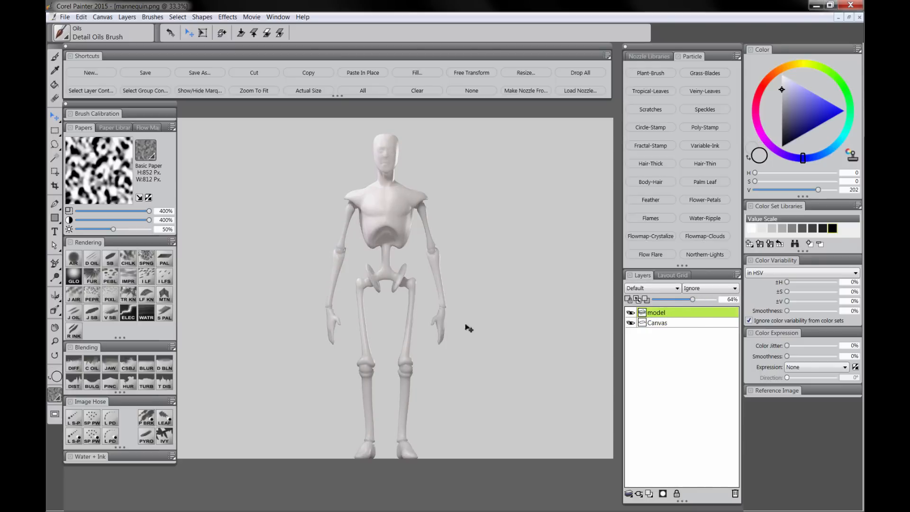
Add a new layer above the model layer and name it sketch.
click(55, 341)
click(397, 199)
click(397, 199)
key(space)
drag(392, 195, 385, 297)
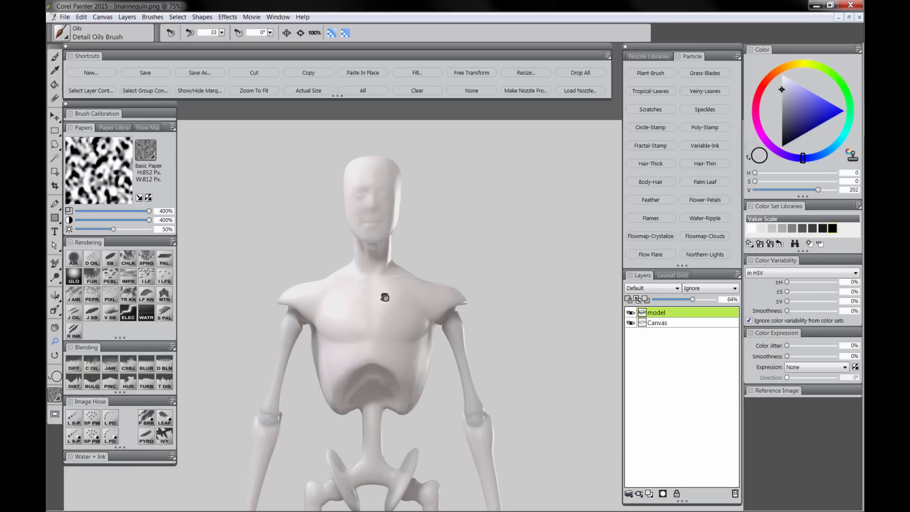
click(660, 493)
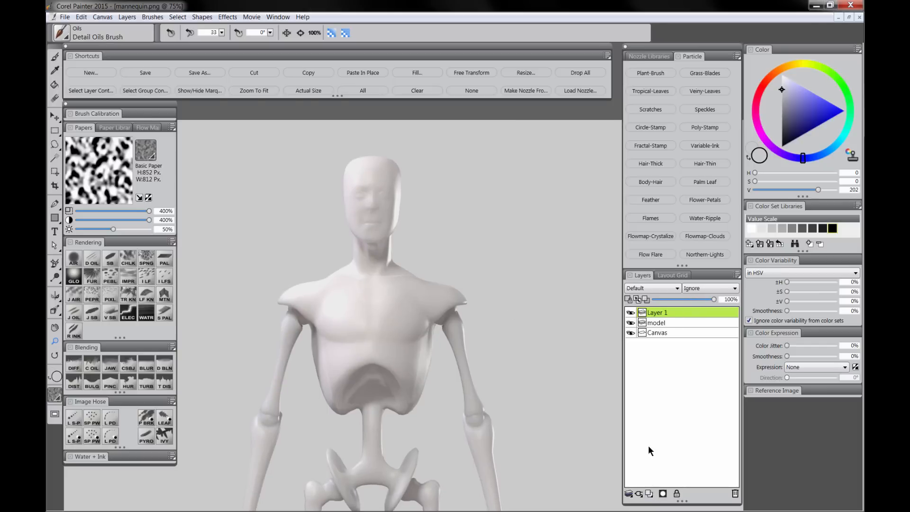
double_click(659, 313)
text(si)
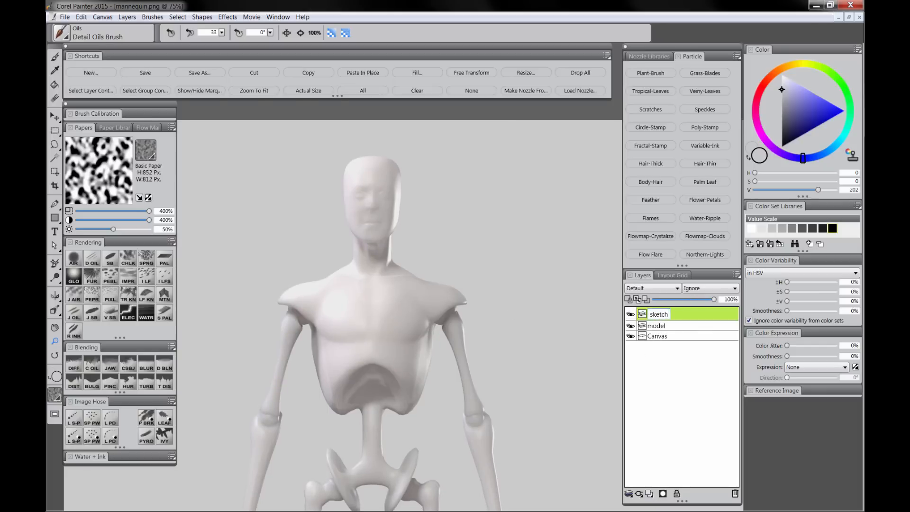
text(etch)
key(Return)
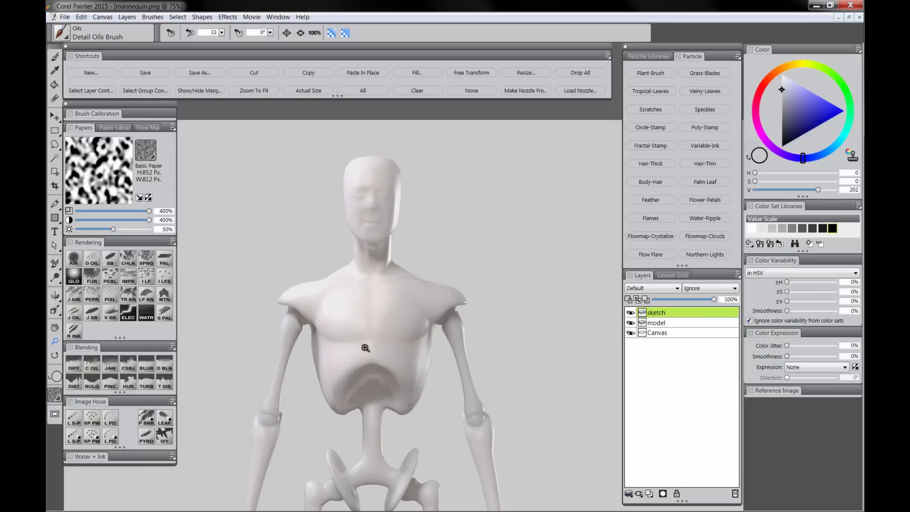
Draw the creature's body, leg and foot outlines over the mannequin with a black Detail Oils Brush and Mirror Painting.
click(93, 261)
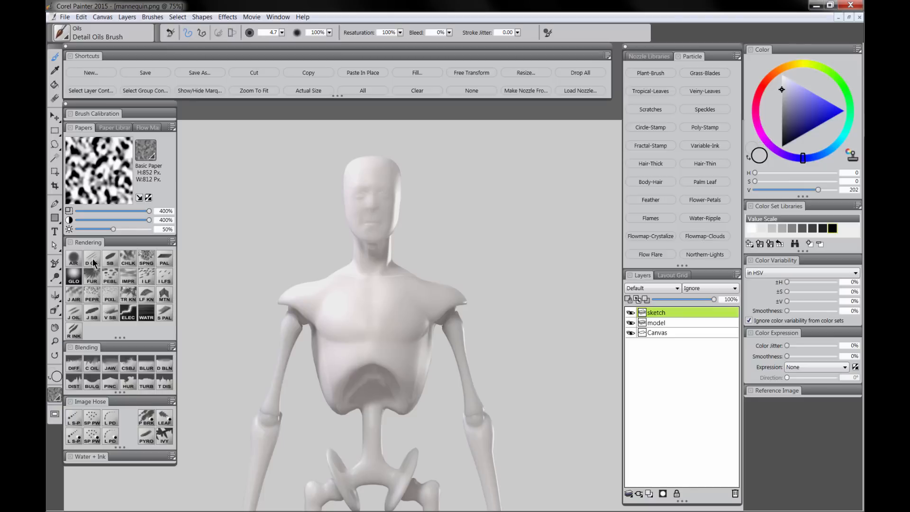
click(832, 228)
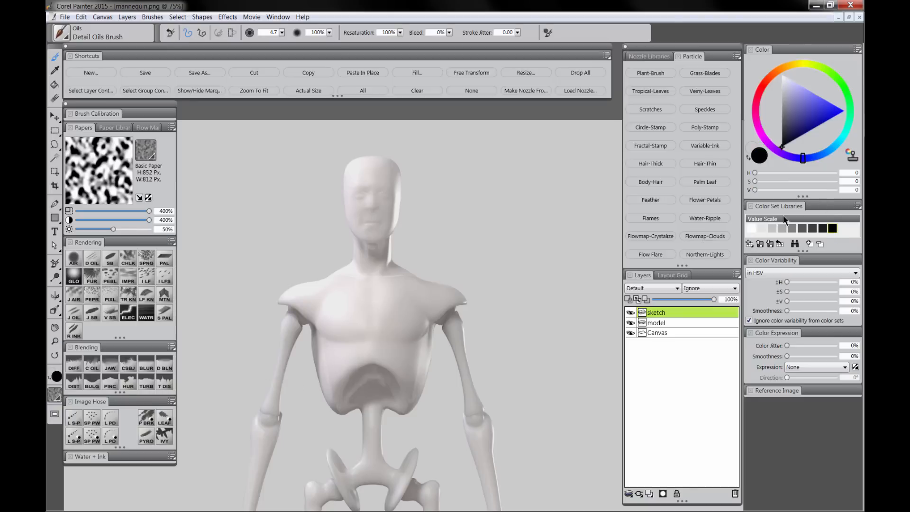
click(57, 297)
key(b)
scroll(374, 173, up, 2)
drag(371, 245, 334, 248)
mouse_move(371, 137)
mouse_down()
mouse_move(322, 164)
mouse_move(356, 189)
mouse_move(322, 241)
mouse_up()
drag(371, 184, 227, 296)
key(Tab)
scroll(319, 348, down, 1)
drag(274, 81, 237, 290)
drag(312, 24, 324, 248)
drag(323, 250, 258, 306)
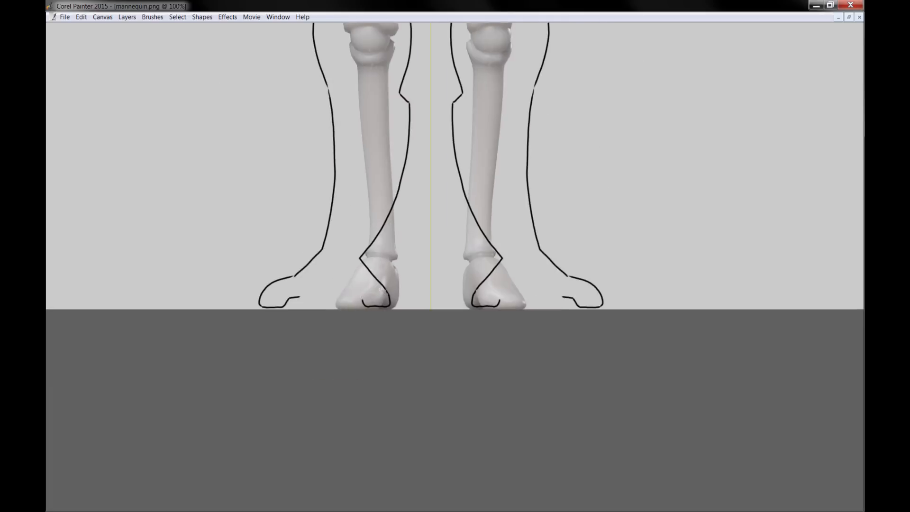
Complete the mirrored outline with the creature's face, long-fingered hands and separate toes on the sketch layer.
drag(426, 119, 432, 444)
drag(247, 187, 232, 218)
drag(232, 219, 240, 300)
scroll(580, 408, down, 2)
drag(439, 171, 461, 184)
drag(597, 476, 587, 393)
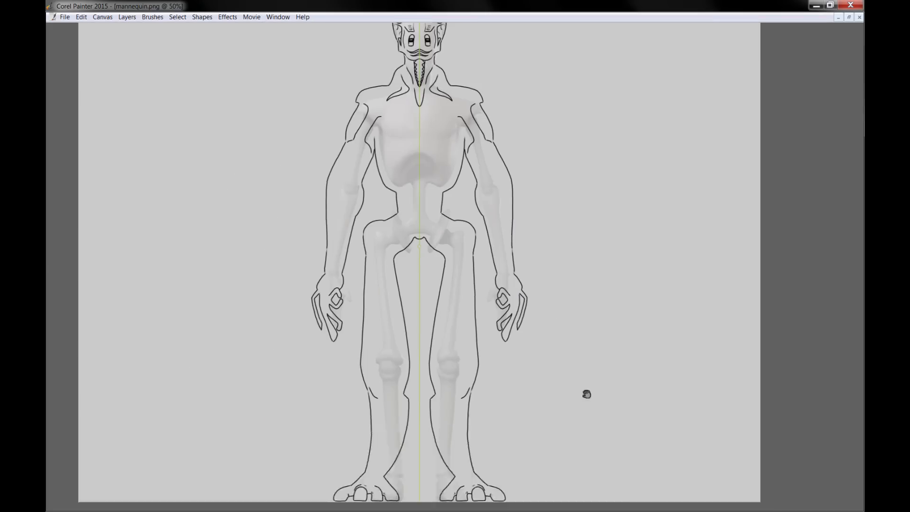
Draw the ribs, sternum, pelvis shape and the forearm and leg bones inside the mirrored body outline.
mouse_move(404, 207)
mouse_down()
mouse_move(420, 232)
mouse_move(431, 223)
mouse_up()
drag(419, 140, 399, 168)
drag(404, 177, 436, 174)
drag(454, 225, 466, 256)
drag(466, 255, 477, 306)
drag(474, 313, 498, 331)
drag(544, 421, 524, 319)
drag(346, 198, 353, 262)
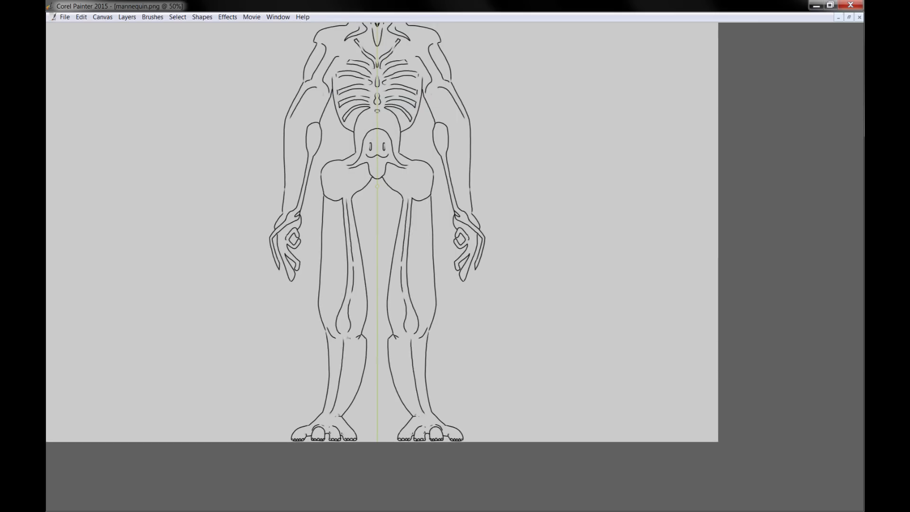
Add hair tufts at the neck, torso sides, hips and wrists, plus small detail lines on the arms and hips.
drag(521, 237, 513, 363)
mouse_move(353, 126)
mouse_down()
mouse_move(307, 137)
mouse_move(306, 147)
mouse_move(322, 130)
mouse_up()
mouse_move(323, 221)
mouse_down()
mouse_move(318, 266)
mouse_move(337, 271)
mouse_up()
drag(471, 411, 477, 394)
drag(364, 271, 330, 298)
drag(366, 225, 357, 241)
drag(554, 384, 545, 392)
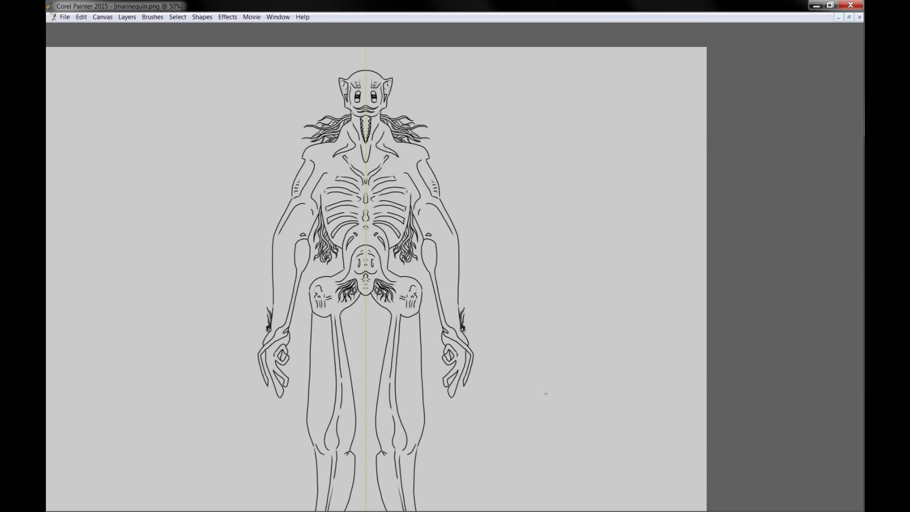
Duplicate the sketch layer and rename the lower copy as fill.
key(Tab)
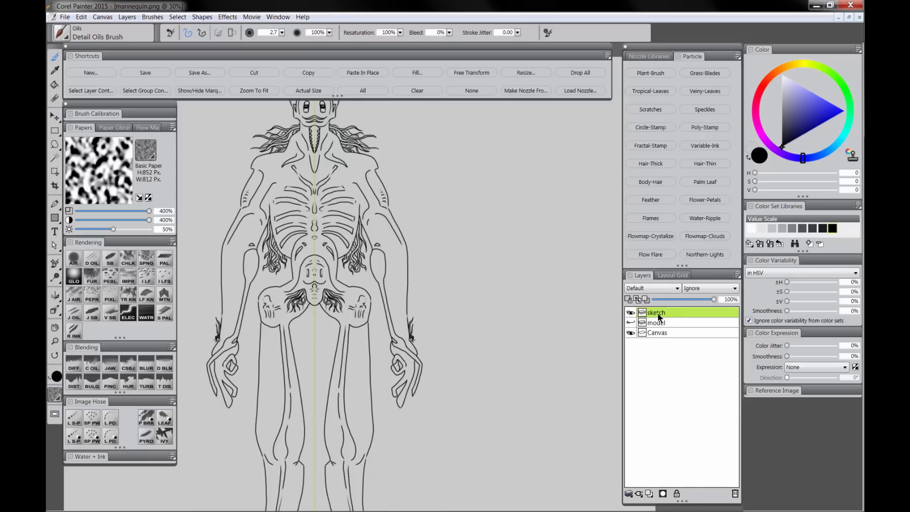
right_click(658, 316)
click(695, 345)
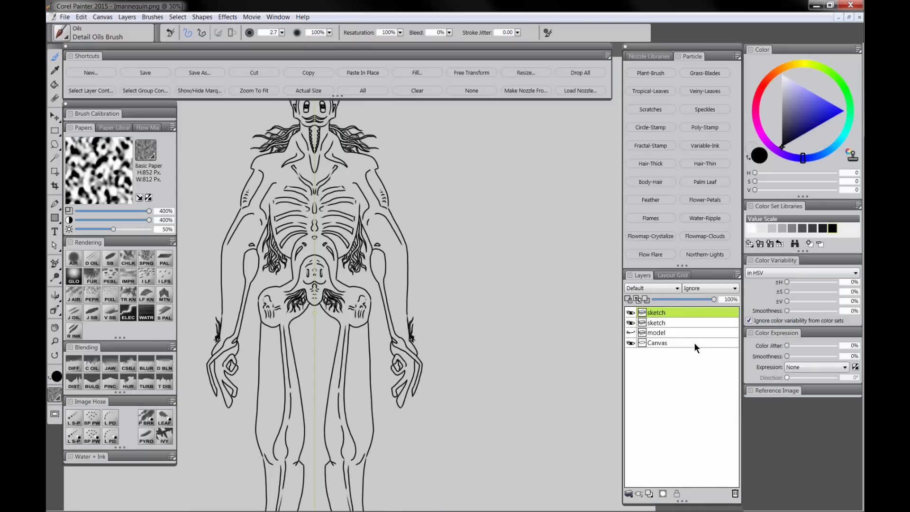
double_click(659, 322)
text(fill)
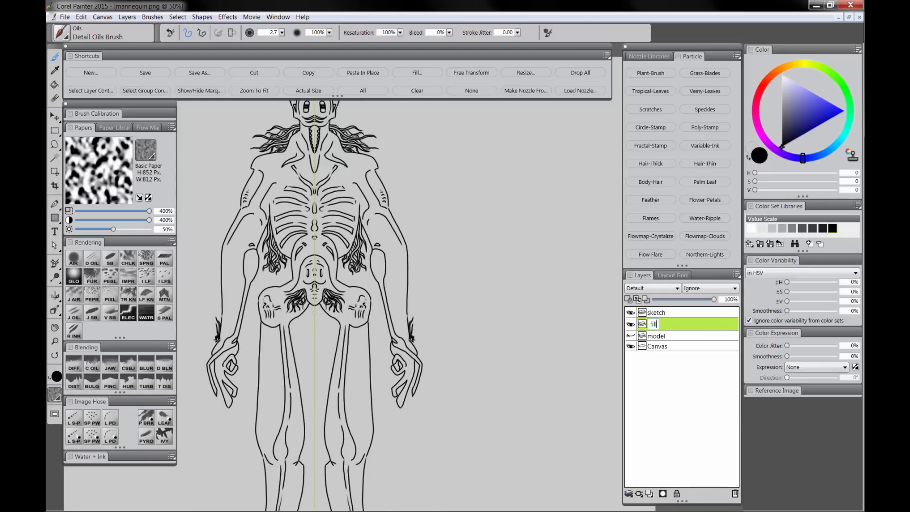
key(Return)
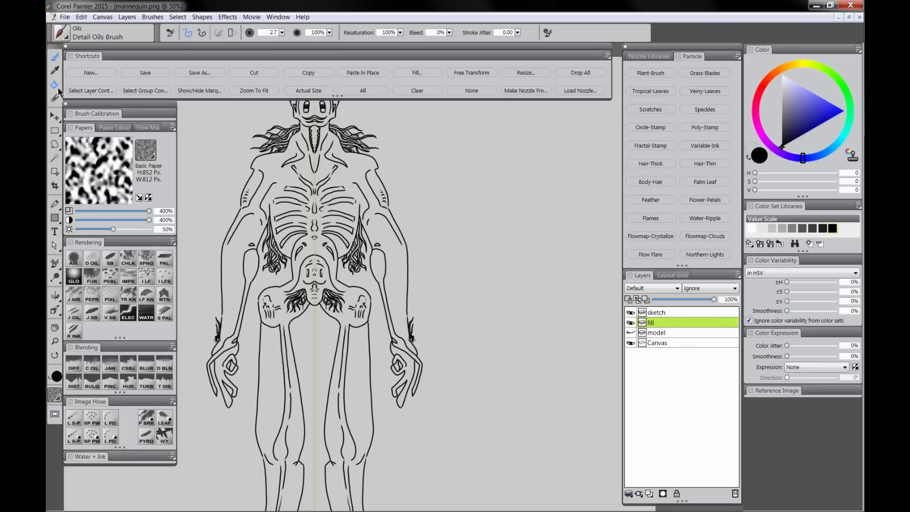
Fill both forearm bones and their connected outer fingers with white on the fill layer using the Paint Bucket.
key(Tab)
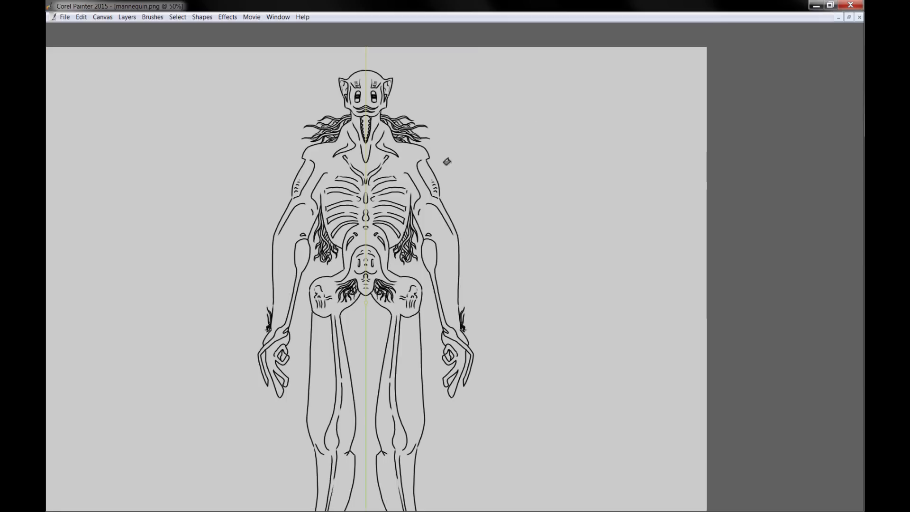
click(421, 179)
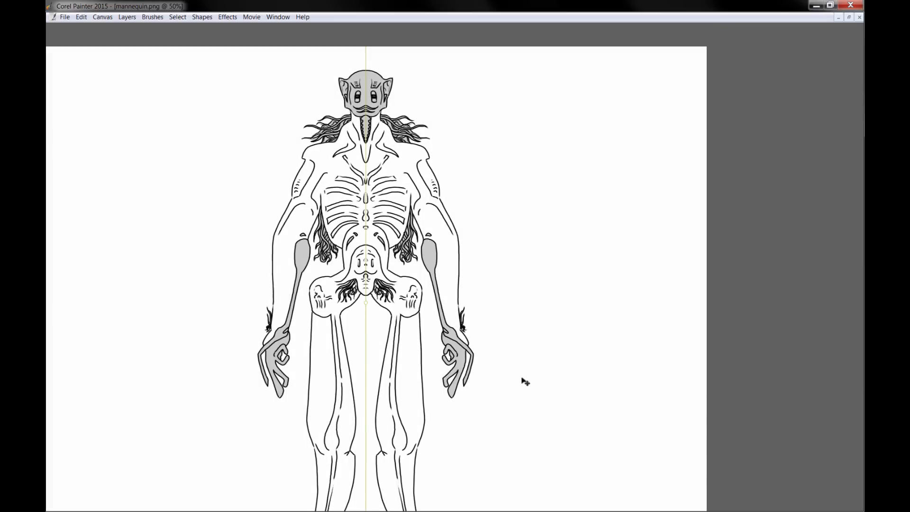
key(ctrl+z)
click(426, 250)
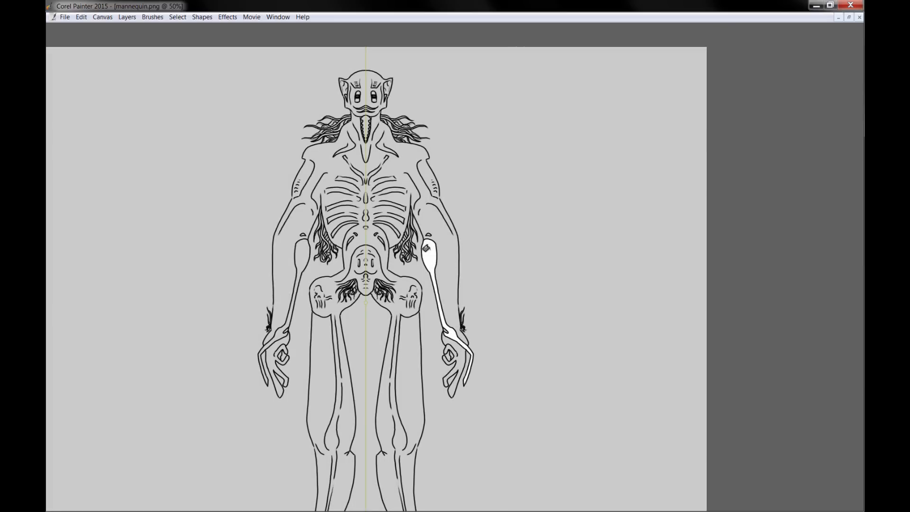
click(307, 244)
Select the empty background around the figure on the fill layer with the Magic Wand.
key(Tab)
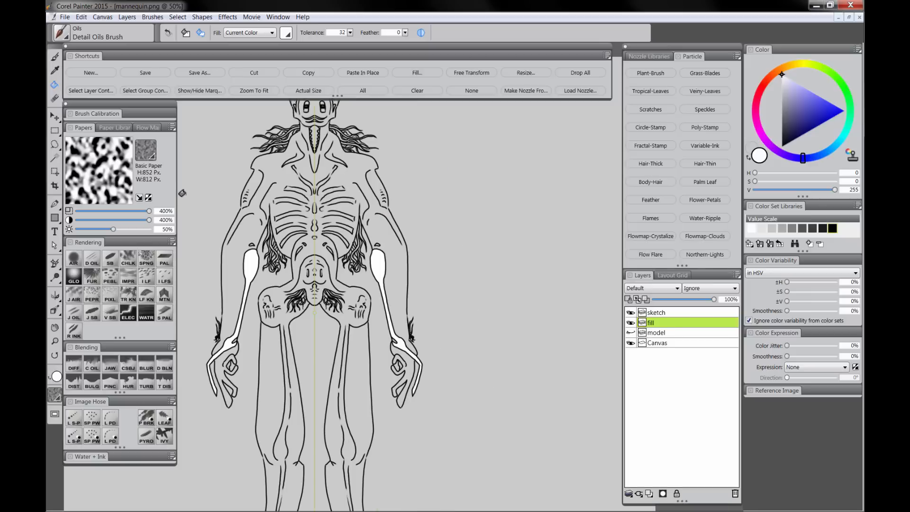
click(55, 158)
key(Tab)
click(495, 175)
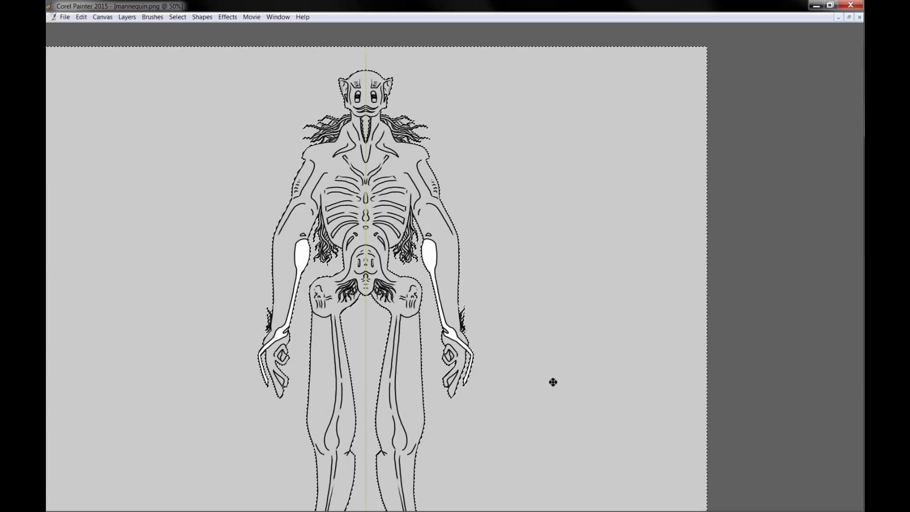
drag(529, 386, 517, 362)
key(Tab)
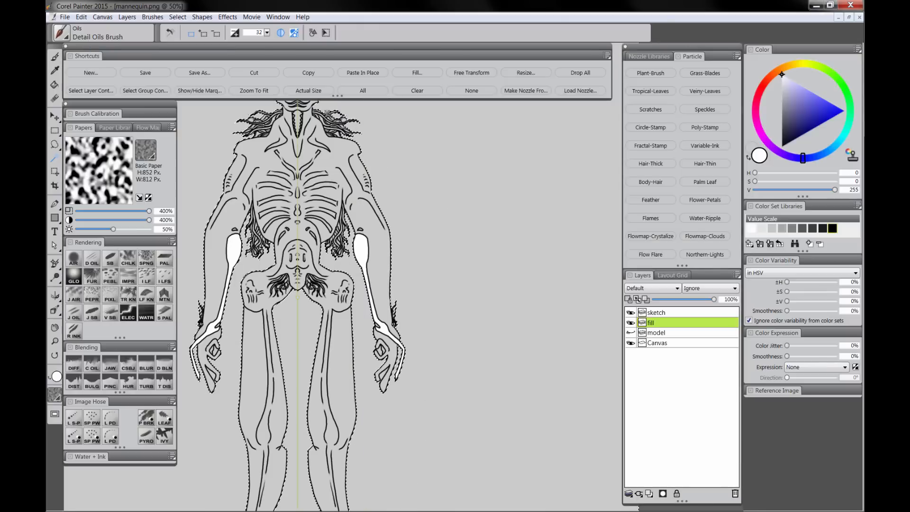
Invert the background selection to cover the figure, fill it with the current white at 100% opacity, and deselect.
click(178, 18)
click(200, 50)
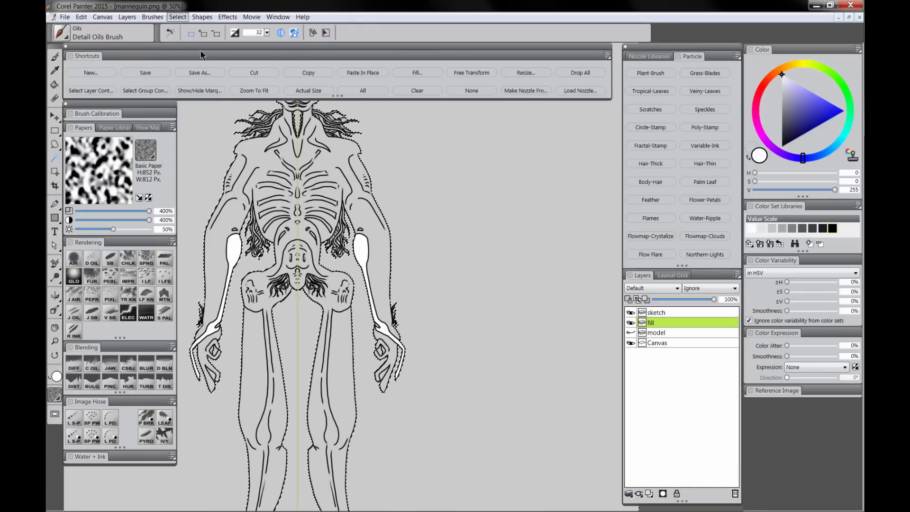
click(417, 73)
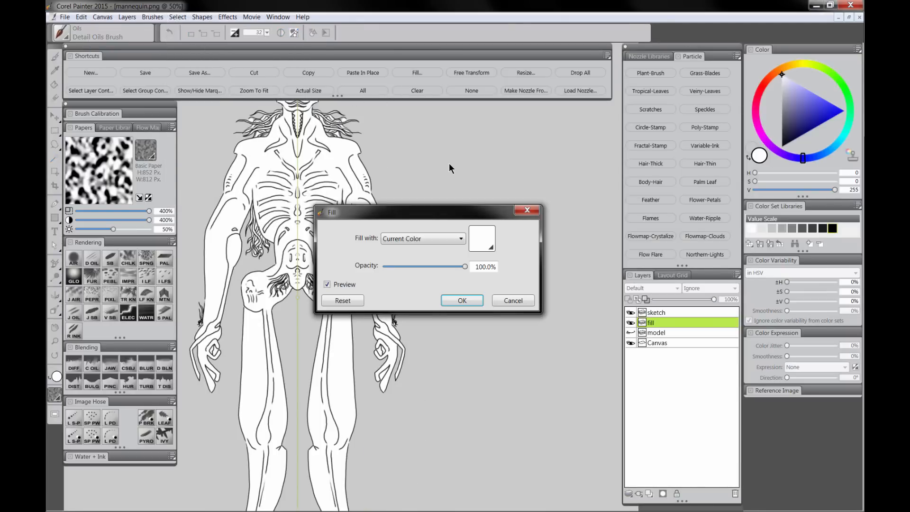
click(461, 301)
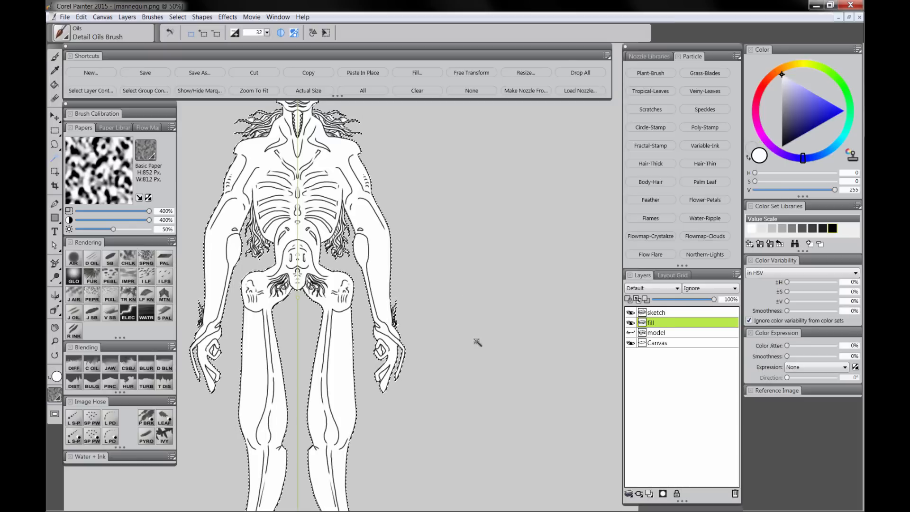
key(ctrl+d)
key(ctrl+alt+0)
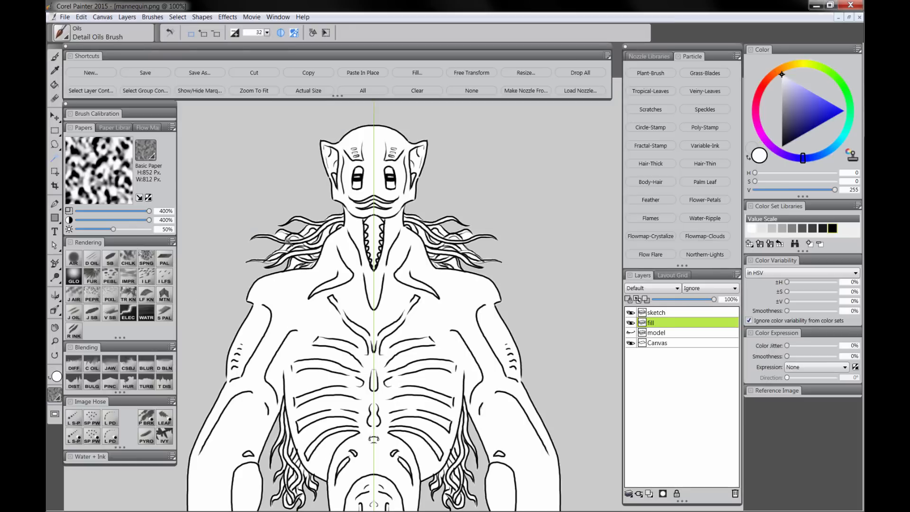
Erase stray white fill around the neck hair strands on the fill layer with a 3.2 eraser.
key(b)
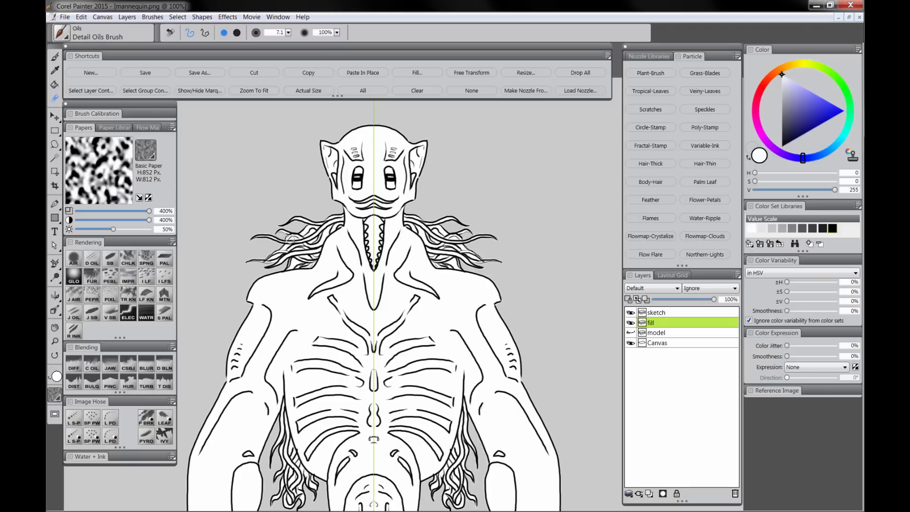
key(bracketleft)
key(bracketleft)
key(bracketleft)
mouse_move(279, 254)
mouse_down()
mouse_move(269, 262)
mouse_move(281, 249)
mouse_up()
drag(311, 252, 288, 269)
drag(304, 427, 315, 249)
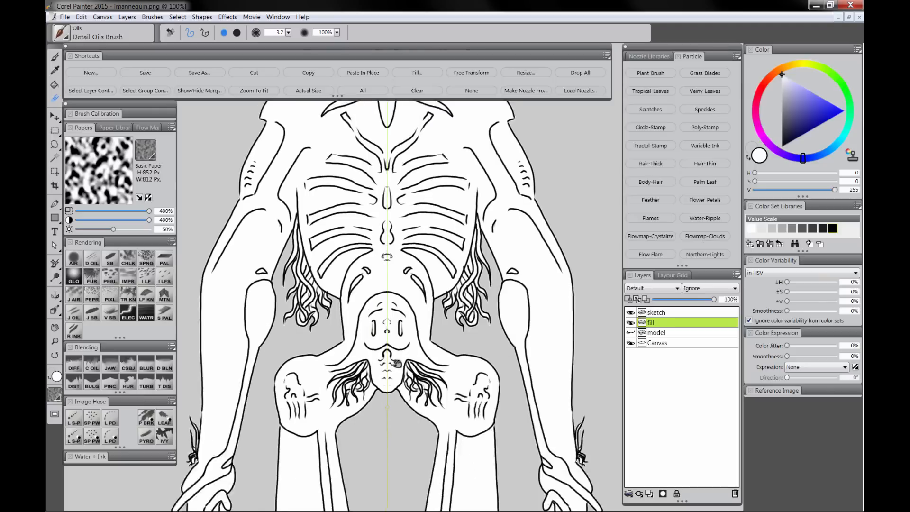
drag(284, 507, 328, 343)
key(ctrl+0)
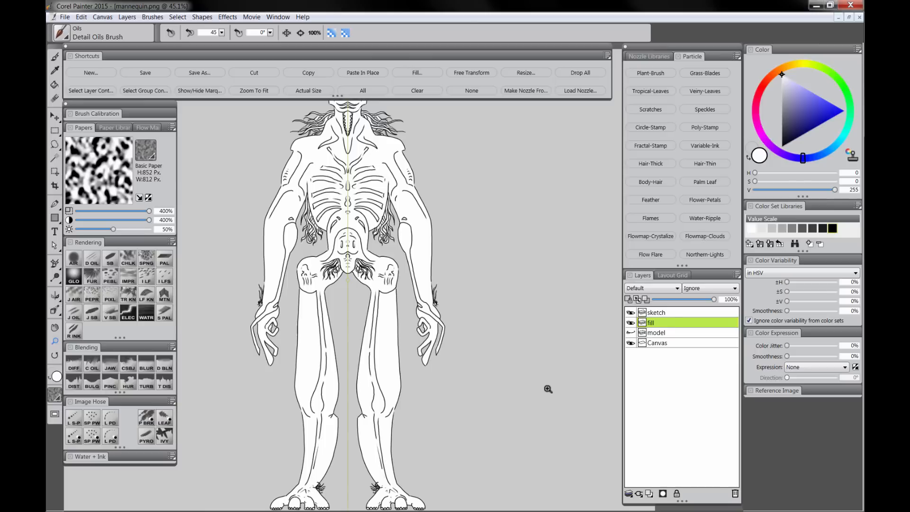
Duplicate the sketch layer twice and collapse the three copies into one layer named lines.
right_click(666, 312)
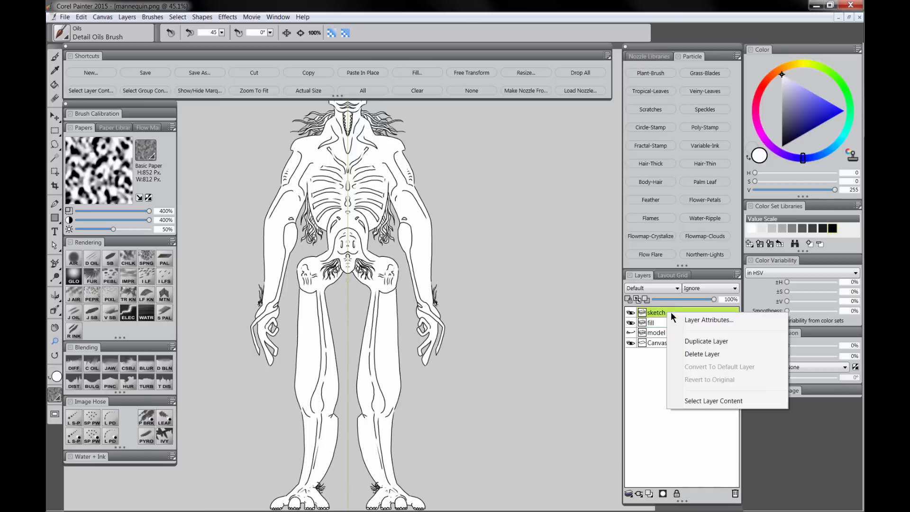
click(701, 337)
drag(489, 393, 505, 431)
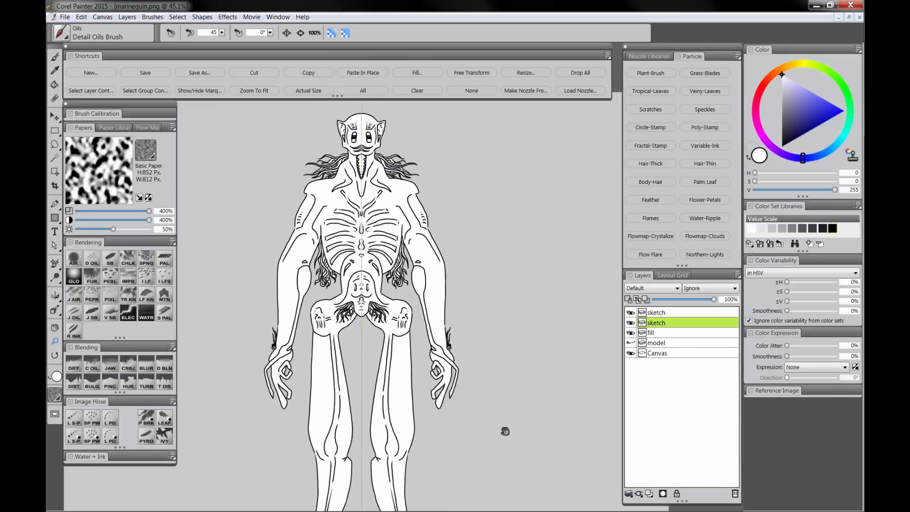
right_click(662, 313)
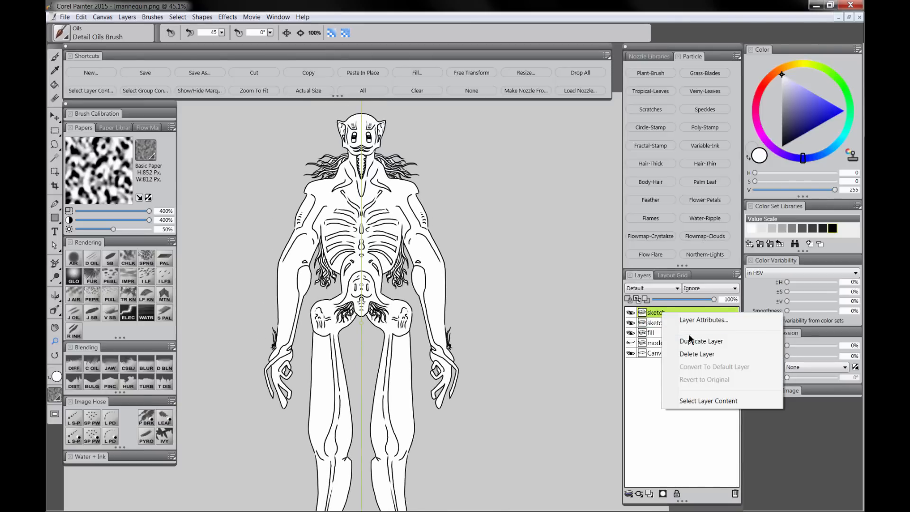
click(699, 338)
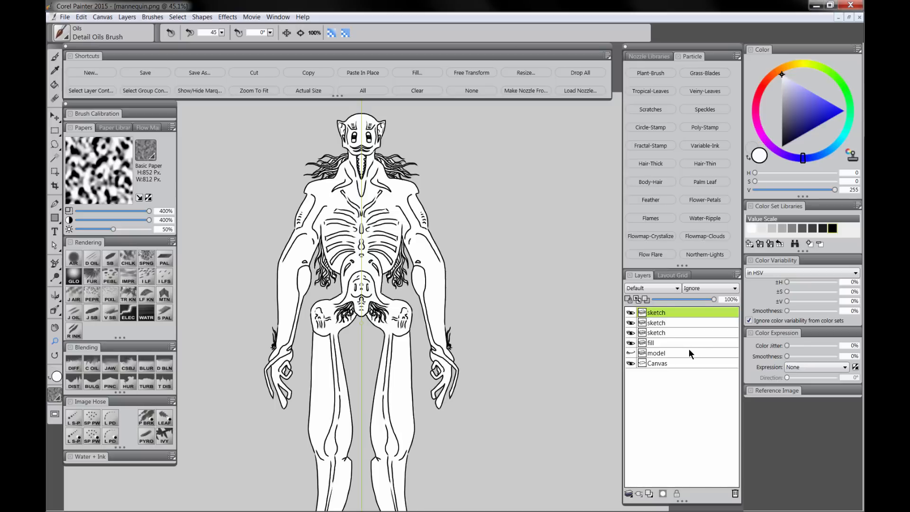
shift+click(672, 333)
key(ctrl+e)
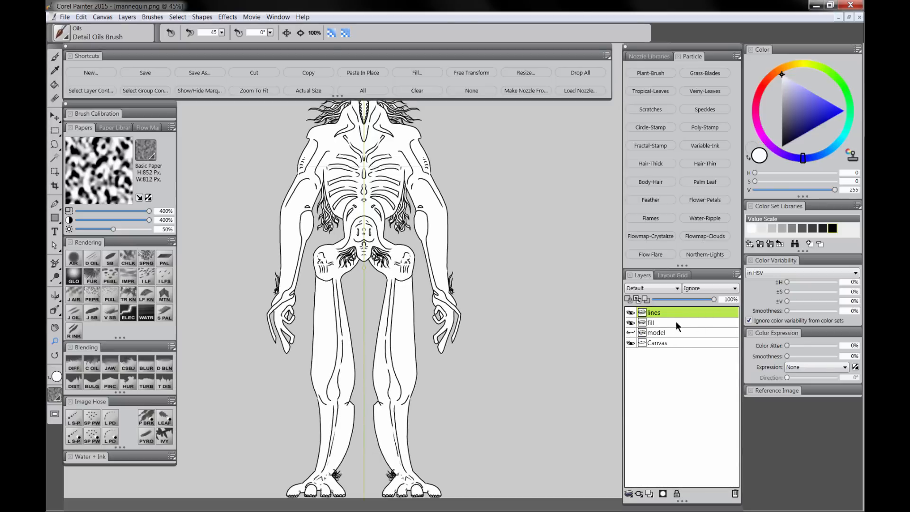
Select the fill layer's content, add a new layer above it, and hide the selection marquee.
click(659, 321)
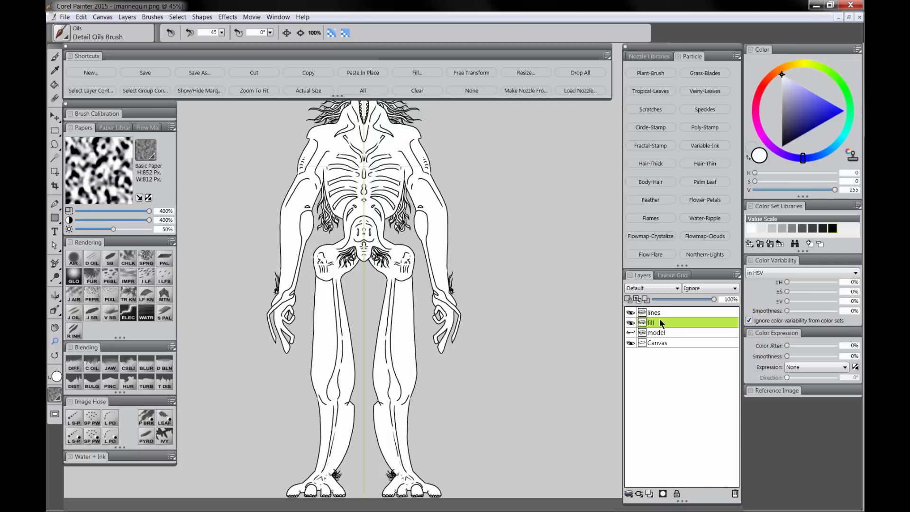
click(106, 92)
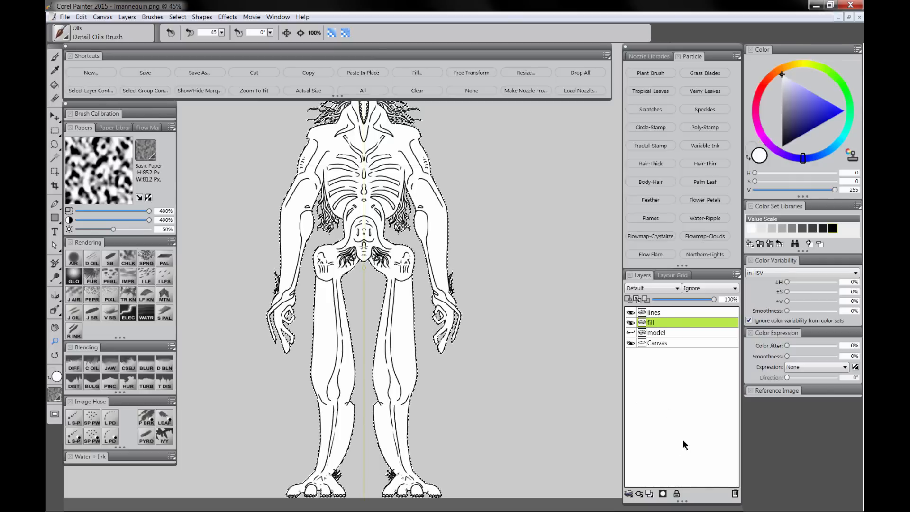
click(649, 493)
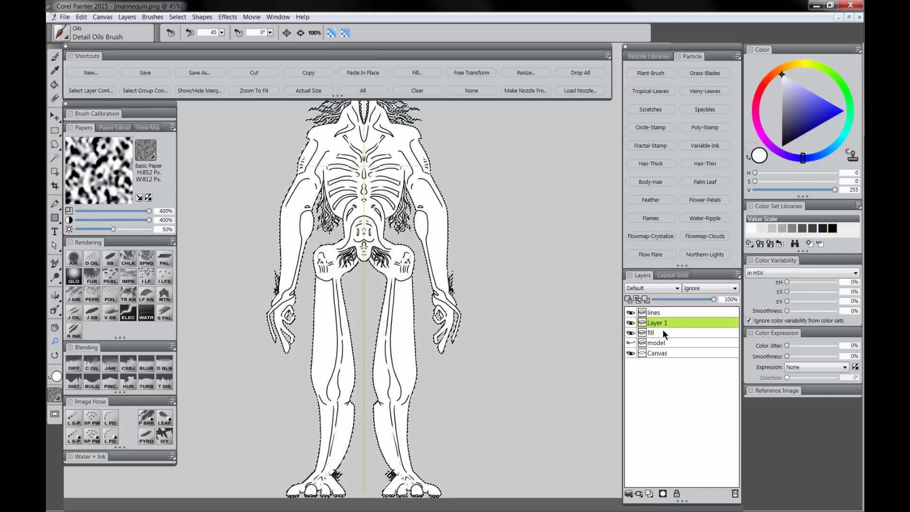
click(210, 91)
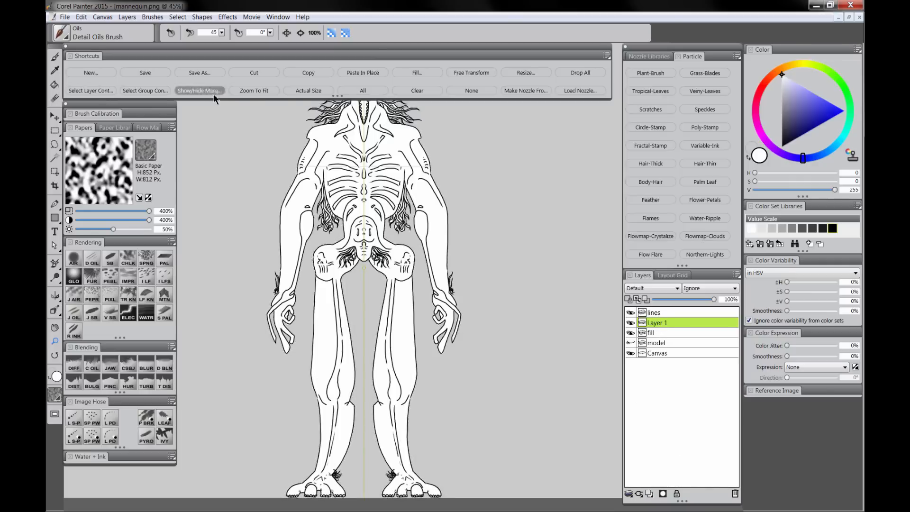
Rename the new layer as dark and set its composite method to Multiply.
double_click(663, 322)
text(dark)
key(Return)
click(652, 353)
Fill the figure selection on the dark layer with grey of value 111 at 100% opacity.
mouse_move(786, 124)
mouse_down()
mouse_move(776, 114)
mouse_move(760, 124)
mouse_up()
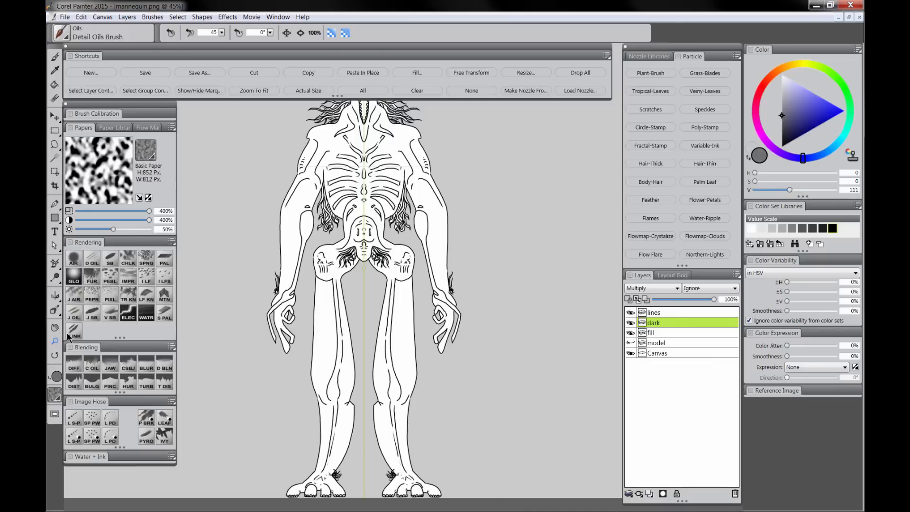
click(369, 211)
scroll(370, 212, up, 5)
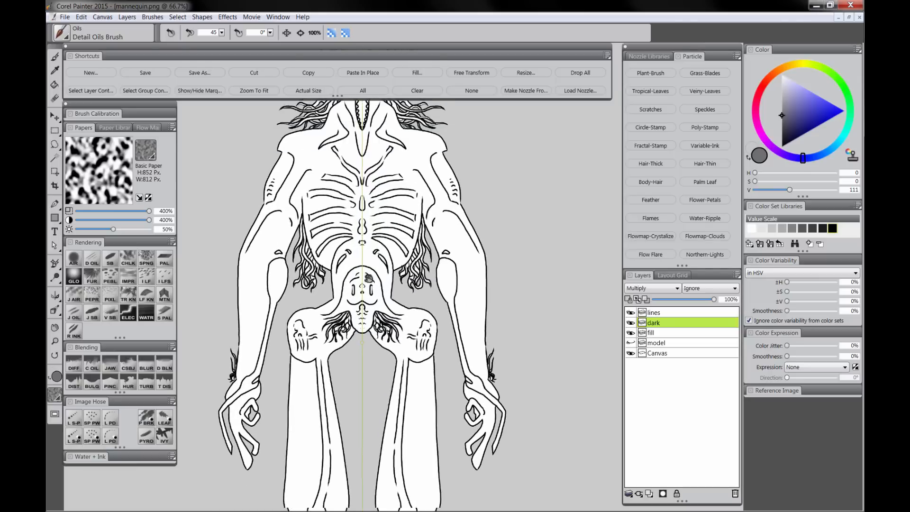
scroll(485, 422, down, 2)
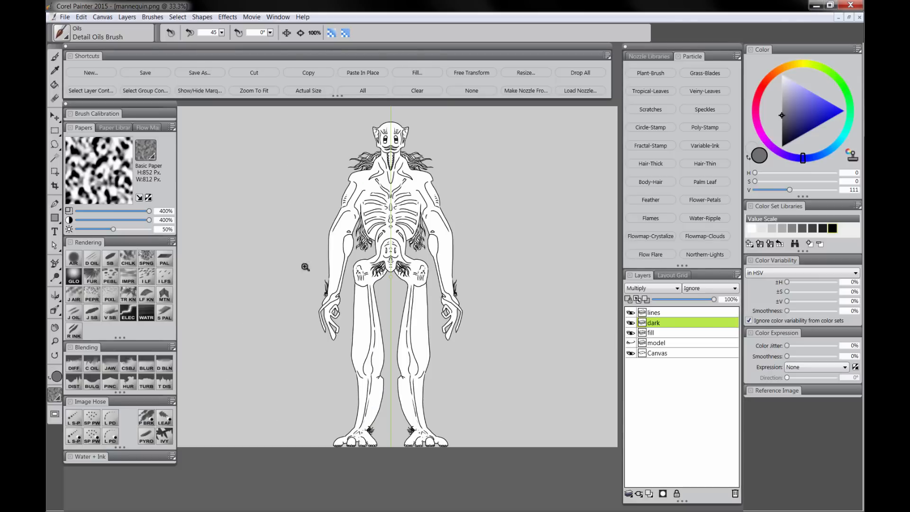
click(424, 73)
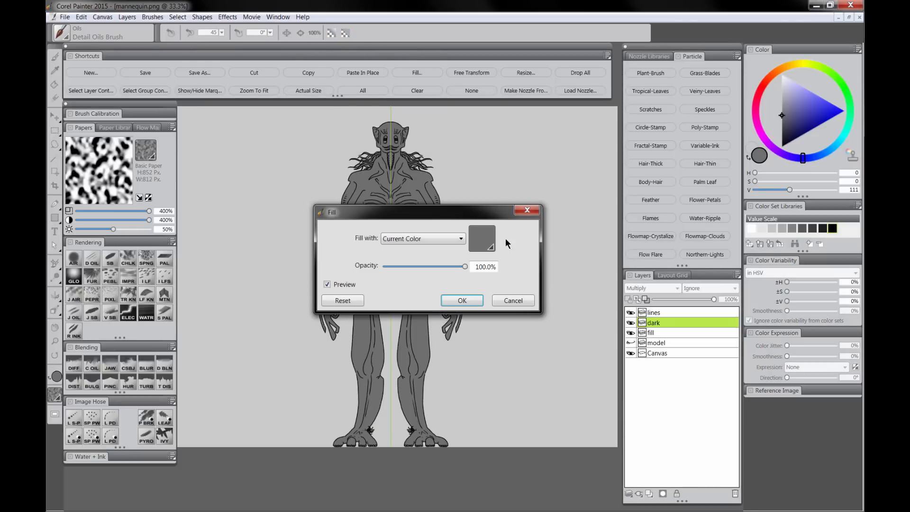
click(462, 300)
Airbrush white highlights over the face, torso, arms and legs on the dark layer and lower its opacity to 51%.
click(74, 259)
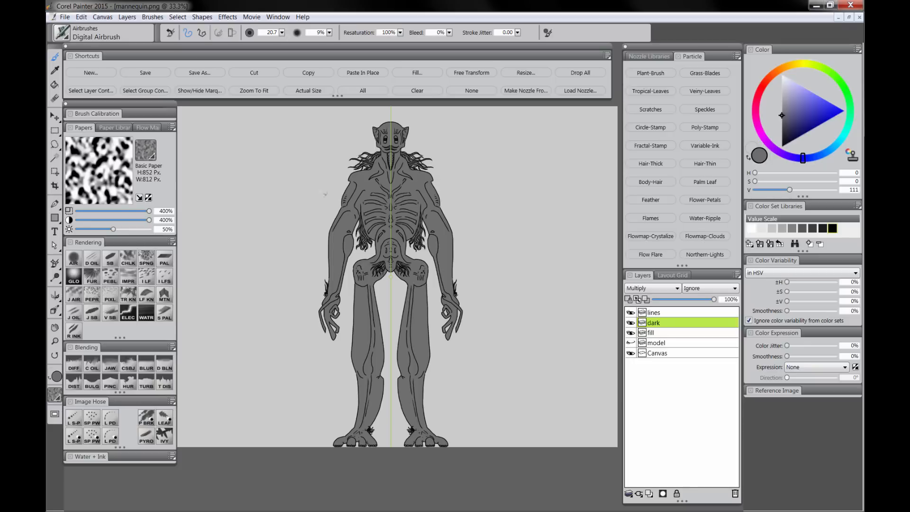
click(790, 103)
drag(789, 104, 766, 43)
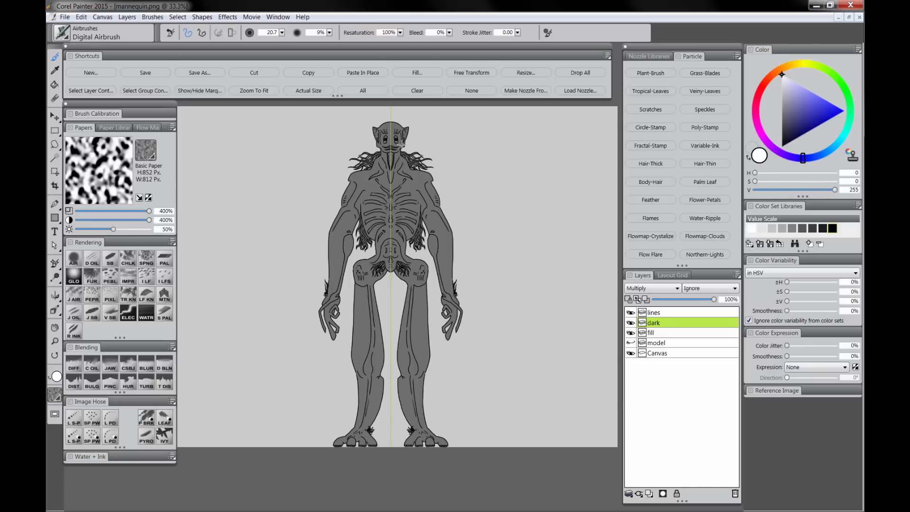
mouse_move(401, 146)
ctrl+alt+mouse_down()
mouse_move(415, 146)
mouse_move(391, 138)
mouse_move(390, 179)
mouse_move(386, 172)
mouse_move(363, 185)
mouse_move(341, 244)
mouse_move(343, 234)
mouse_move(336, 303)
ctrl+alt+mouse_up()
ctrl+alt+drag(391, 191, 391, 254)
mouse_move(364, 272)
mouse_down()
mouse_move(360, 438)
mouse_move(365, 303)
mouse_up()
drag(355, 191, 333, 301)
drag(331, 301, 334, 327)
drag(361, 280, 380, 262)
drag(381, 189, 375, 230)
drag(356, 194, 342, 244)
drag(393, 164, 396, 131)
ctrl+alt+drag(453, 192, 466, 194)
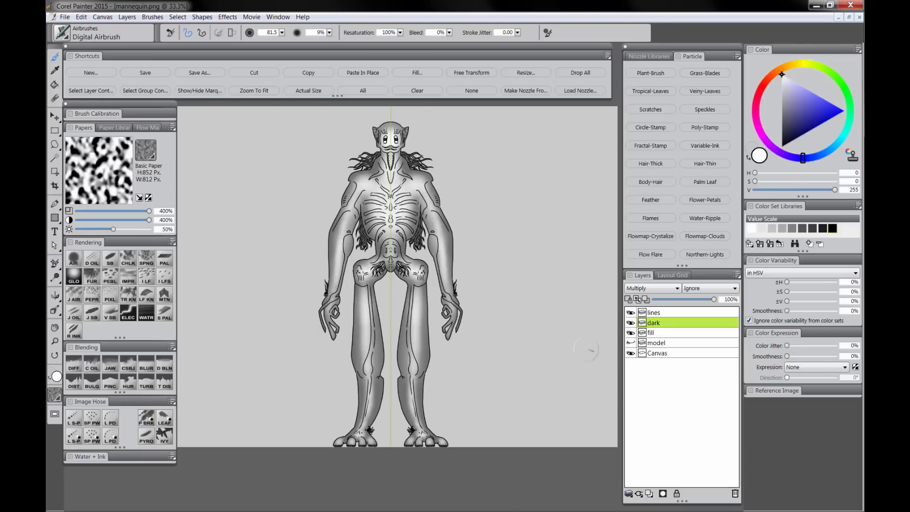
drag(701, 300, 685, 299)
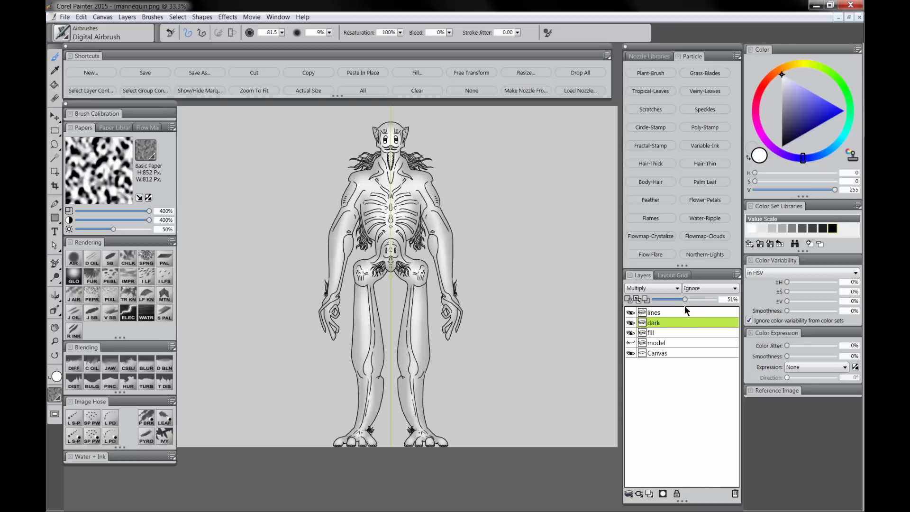
Add a layer named mid above dark and set its composite method to Multiply.
click(649, 492)
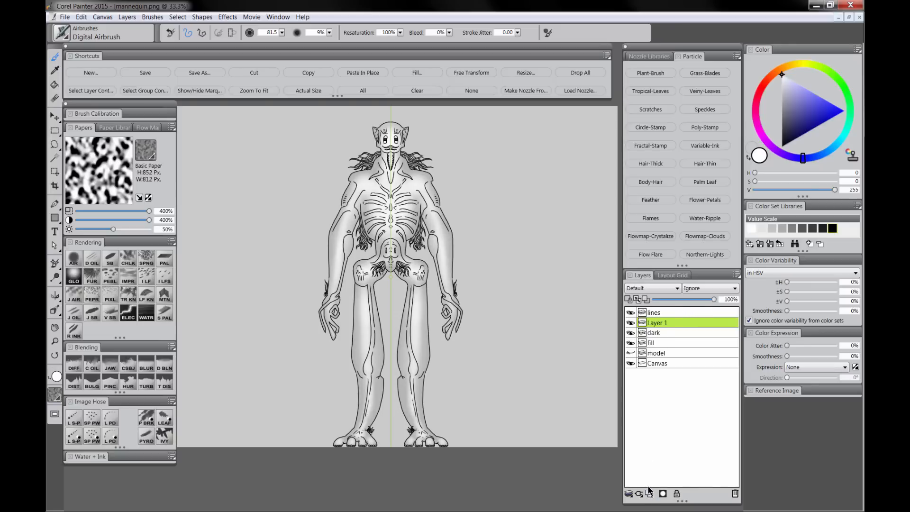
click(652, 288)
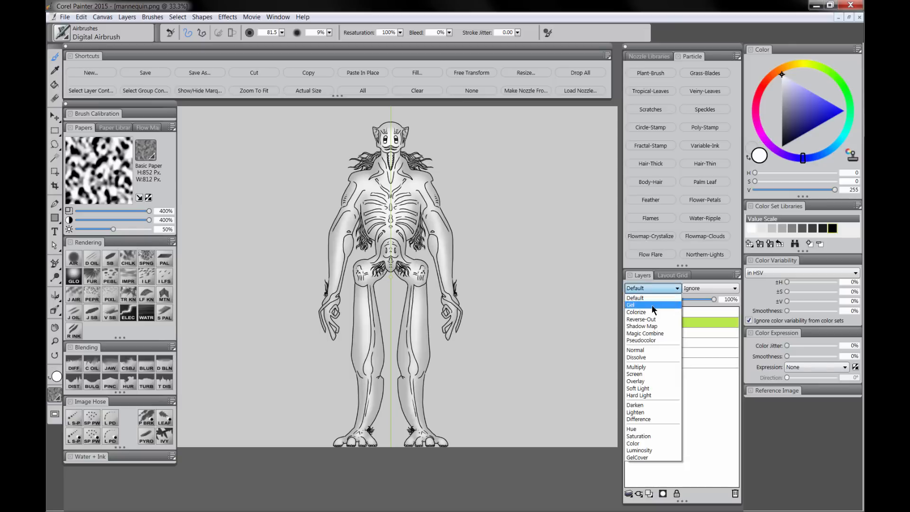
click(643, 366)
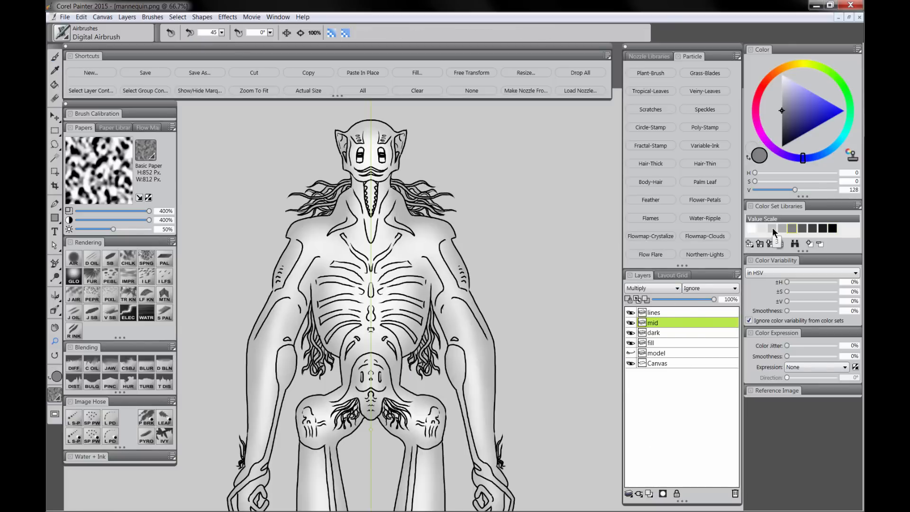
Shade the throat, face, ears and neck on the mid layer with the Scratchboard Tool in light grey of value 196.
click(772, 228)
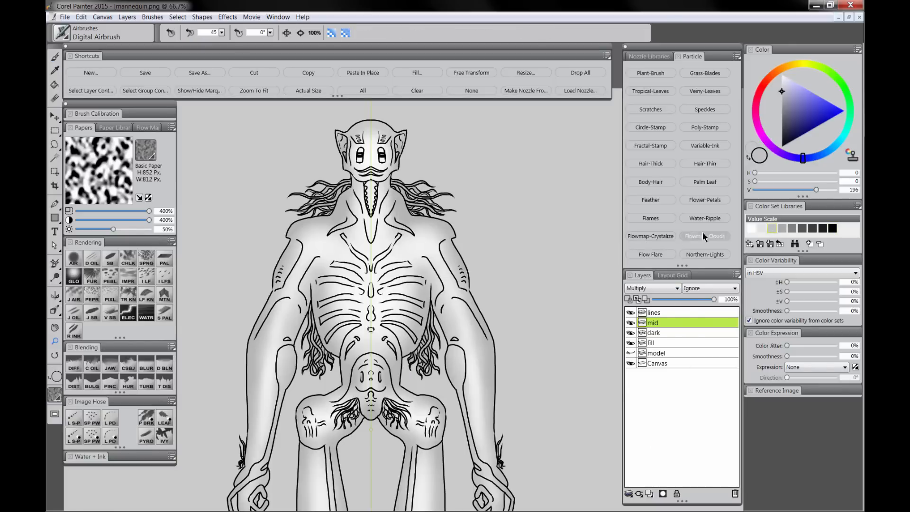
key(b)
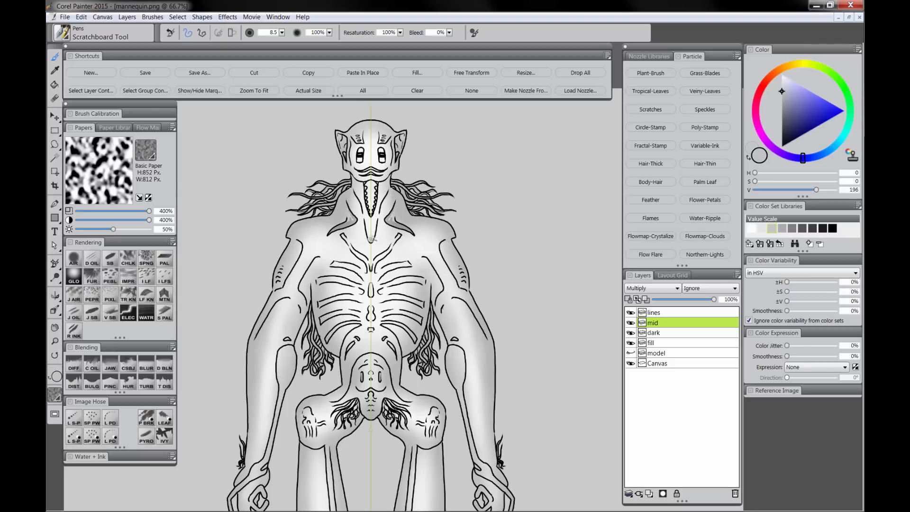
drag(371, 182, 372, 213)
drag(382, 158, 383, 164)
drag(372, 168, 378, 171)
drag(401, 135, 396, 146)
drag(386, 197, 376, 211)
Shade the collarbones, sternum, ribs, abdomen, wrists and legs on the mid layer with the same light grey.
drag(397, 241, 376, 270)
drag(409, 268, 378, 283)
drag(371, 305, 372, 317)
drag(320, 307, 363, 301)
mouse_move(361, 389)
mouse_down()
mouse_move(371, 395)
mouse_move(350, 411)
mouse_move(364, 316)
mouse_up()
drag(262, 429, 275, 447)
drag(272, 450, 265, 462)
drag(326, 416, 317, 508)
key(ctrl+minus)
Turn off mirror painting and return to the brush.
click(55, 295)
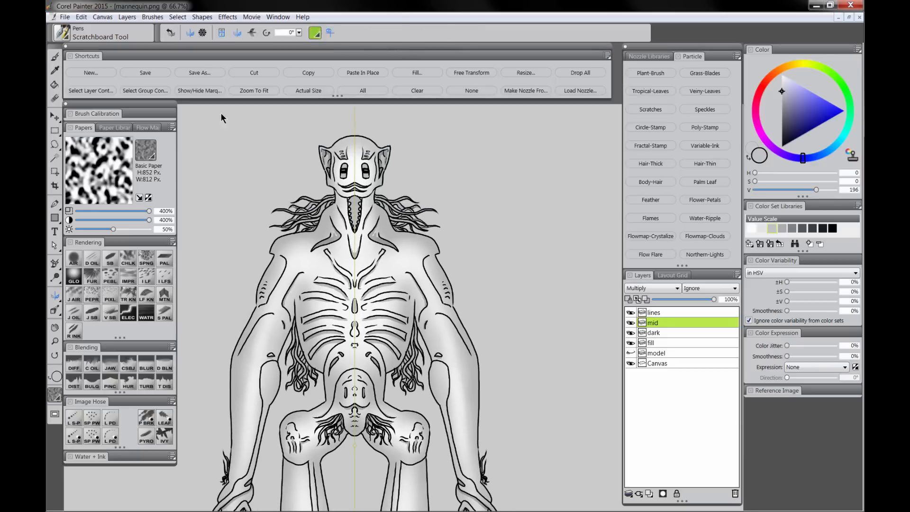
click(171, 32)
key(b)
On the dark layer, airbrush grey of value 84 down the figure's right-hand side and touch up near the shoulder with white.
key(ctrl+minus)
click(670, 333)
click(802, 229)
click(73, 259)
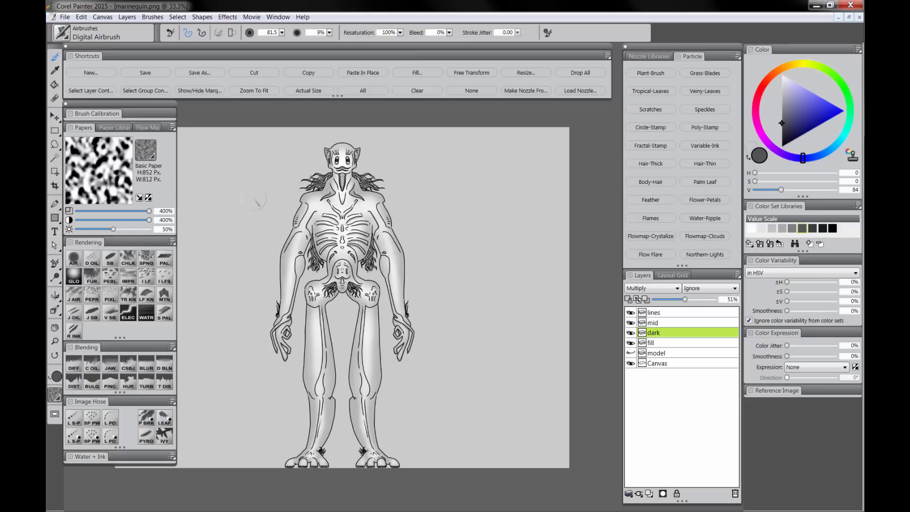
drag(368, 180, 366, 466)
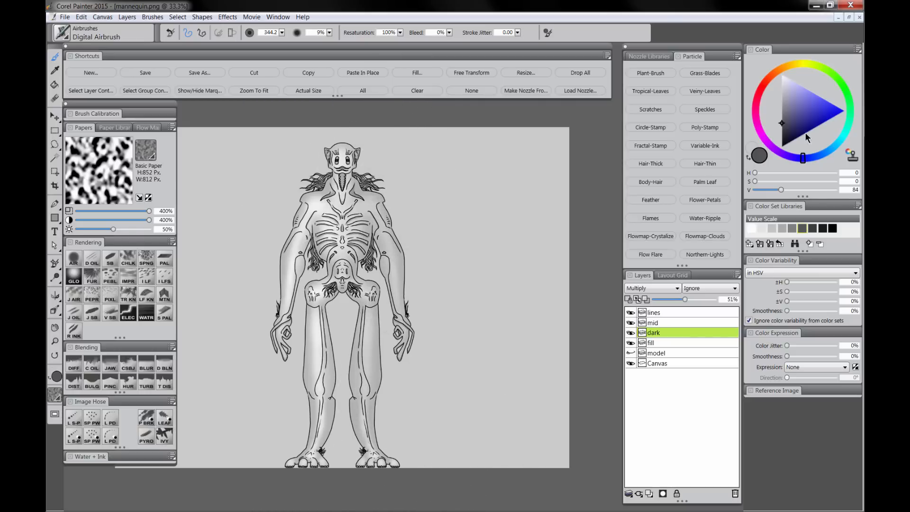
drag(795, 118, 782, 75)
drag(378, 191, 381, 192)
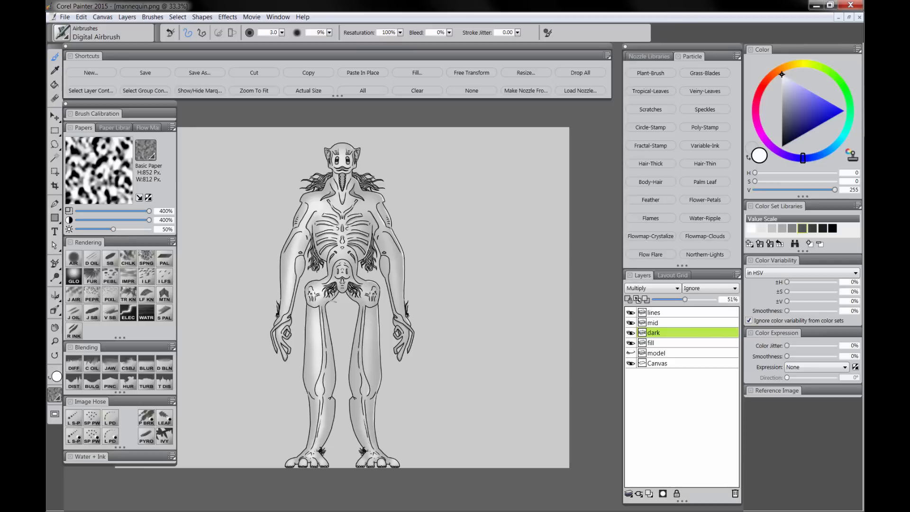
Add a layer named light directly above the mid layer.
click(649, 494)
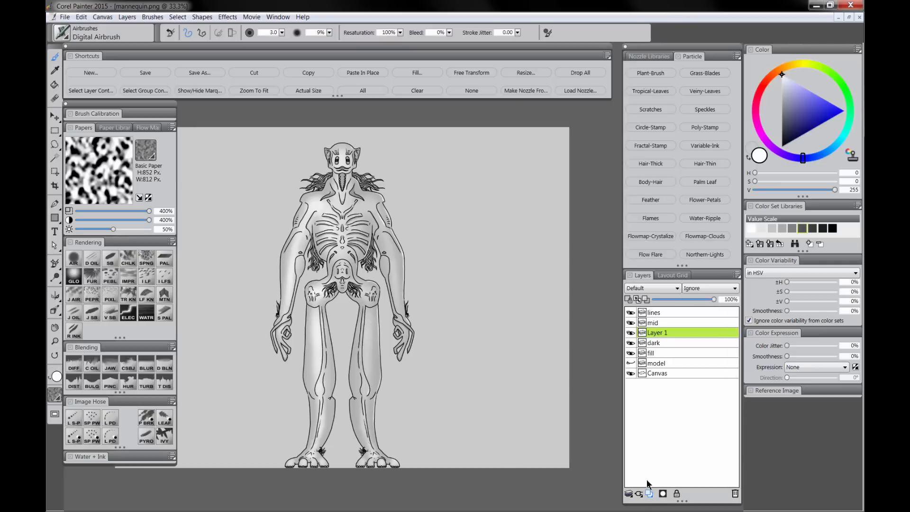
drag(662, 335, 661, 327)
double_click(661, 327)
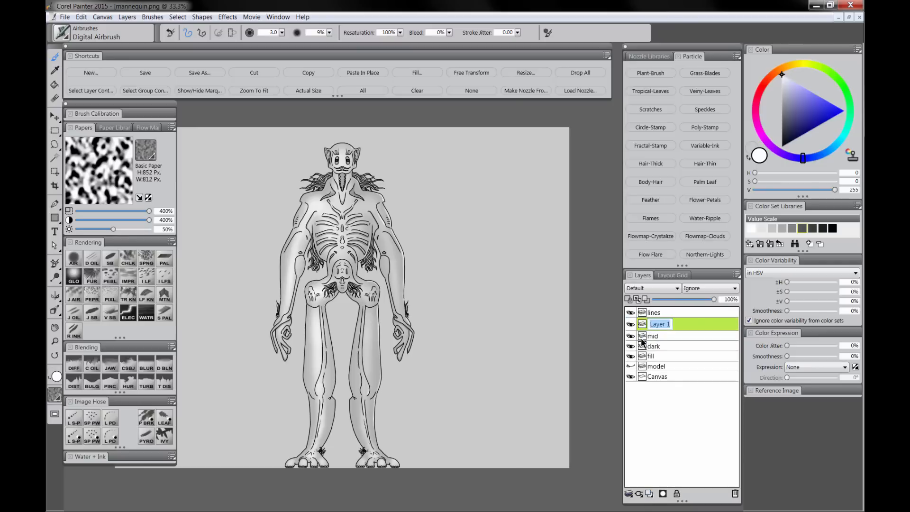
text(light)
key(Return)
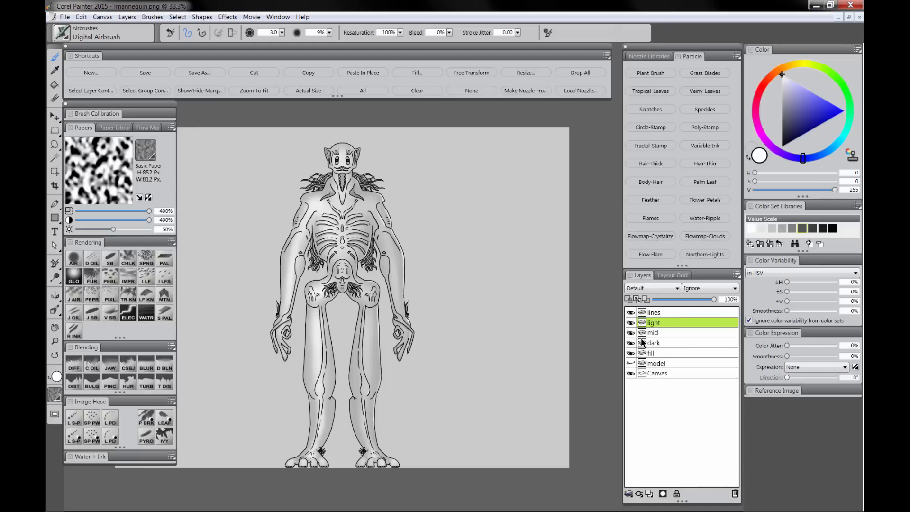
Set the light layer to Multiply and airbrush light grey of value 228 over the figure with a brush of about 272.4.
click(760, 230)
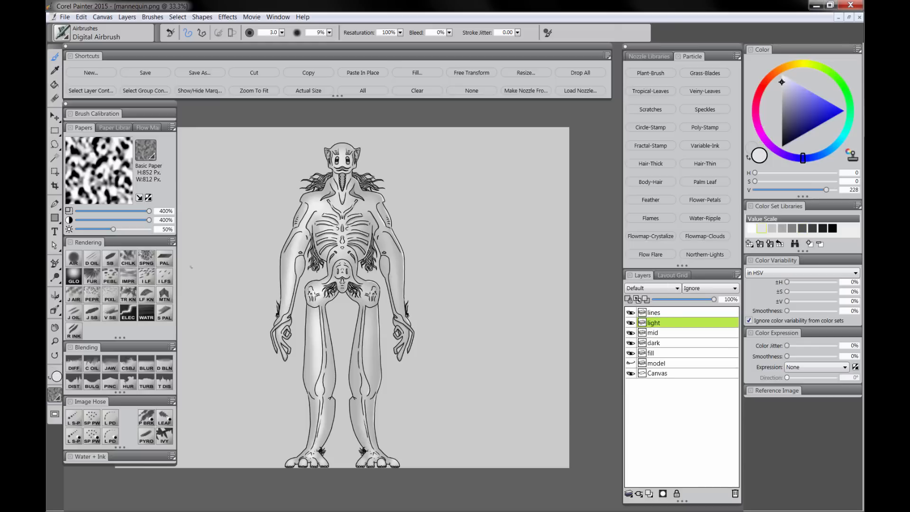
click(656, 288)
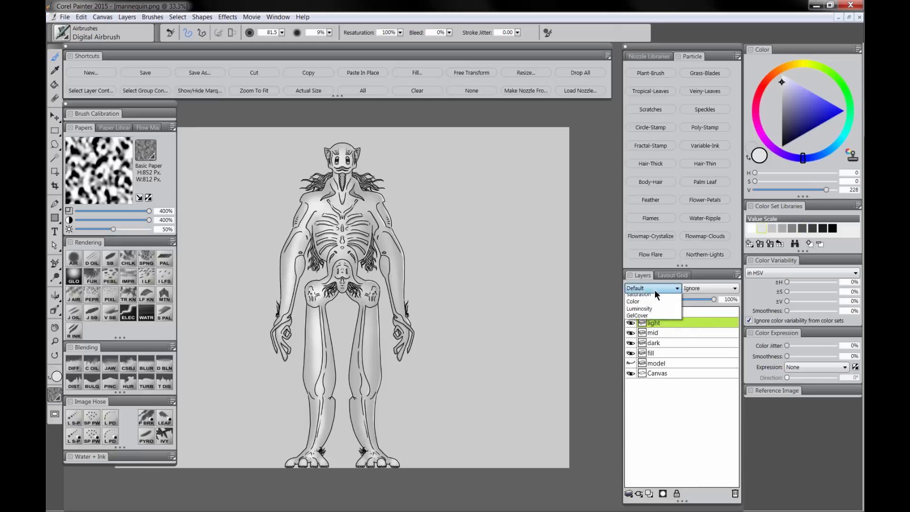
click(636, 366)
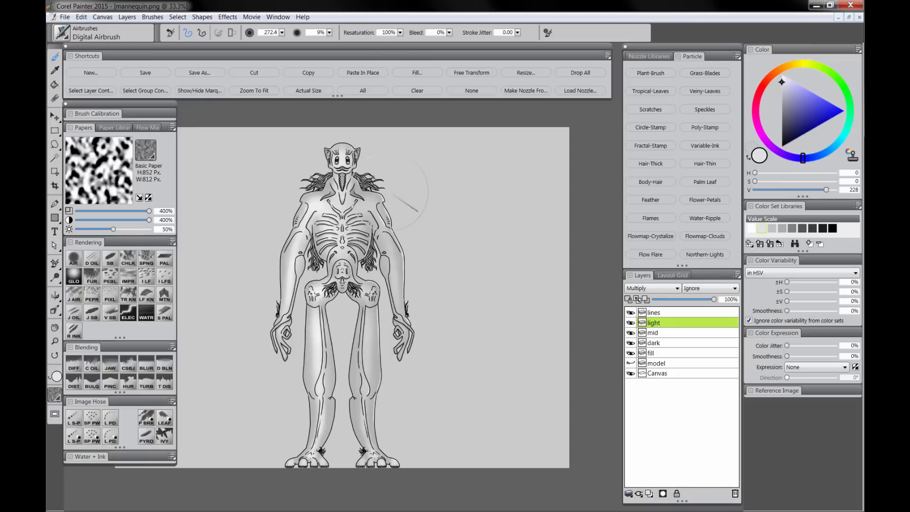
mouse_move(298, 221)
mouse_down()
mouse_move(309, 287)
mouse_move(333, 339)
mouse_move(340, 466)
mouse_up()
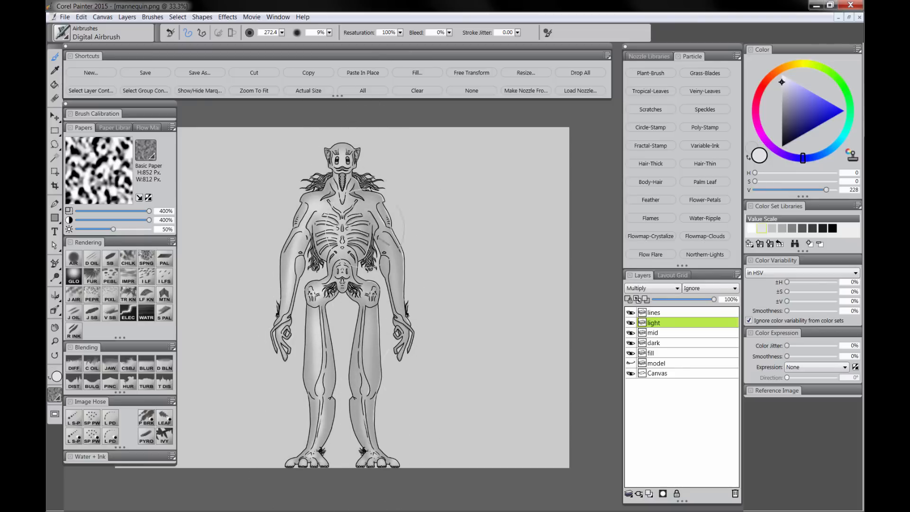
Add a layer named white above the light layer.
click(649, 494)
double_click(658, 323)
text(white)
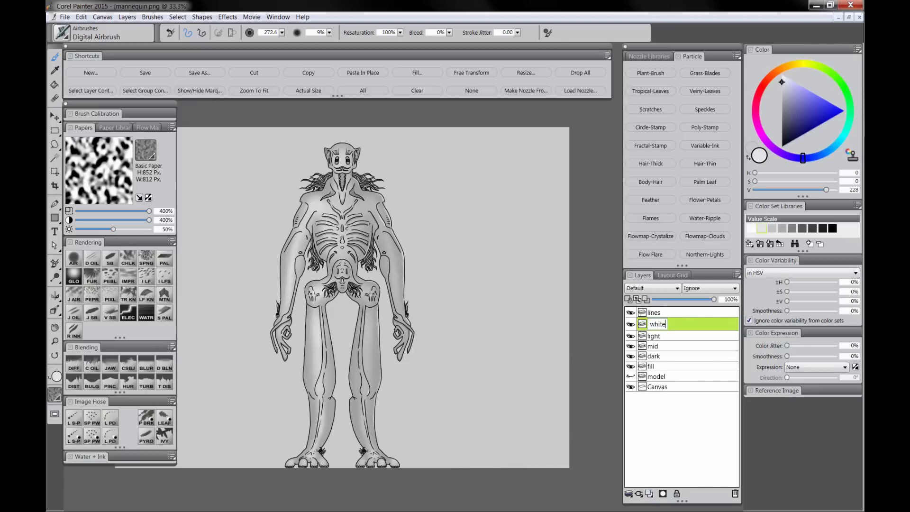
key(Return)
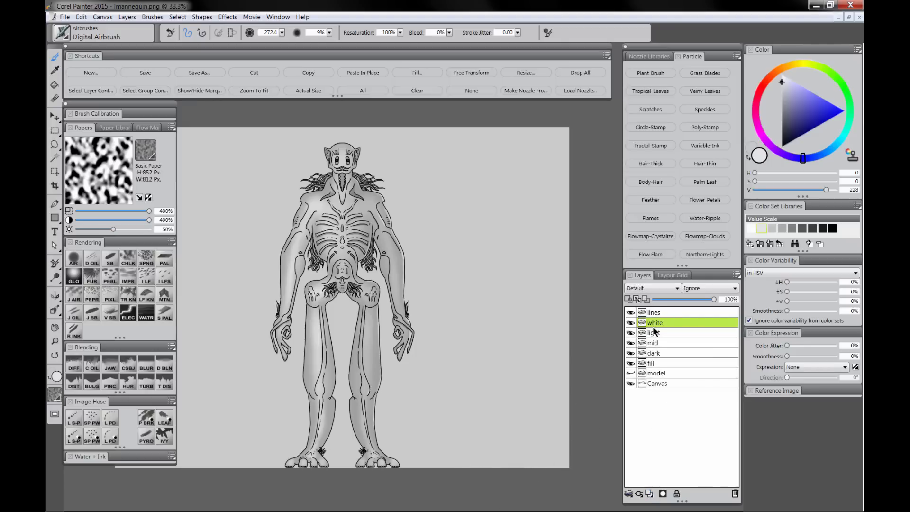
Draw fine white highlights across the figure on the white layer with the Scratchboard Tool at size 1.4.
drag(786, 98, 671, 21)
click(55, 341)
click(351, 203)
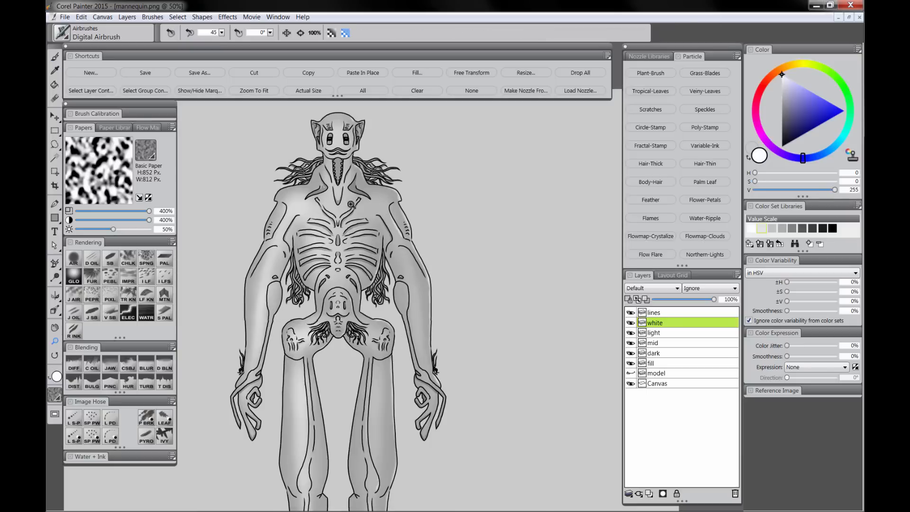
click(109, 262)
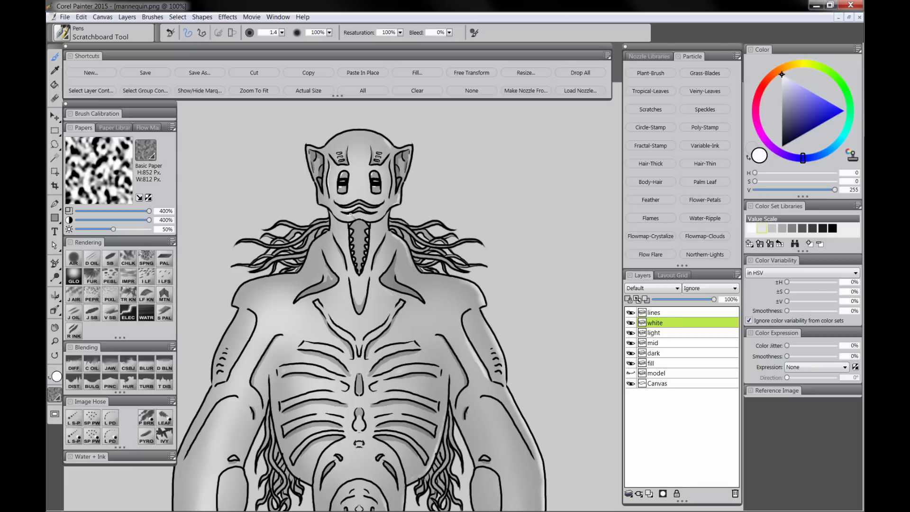
scroll(369, 246, down, 10)
drag(383, 229, 399, 222)
drag(341, 297, 353, 293)
drag(259, 229, 270, 211)
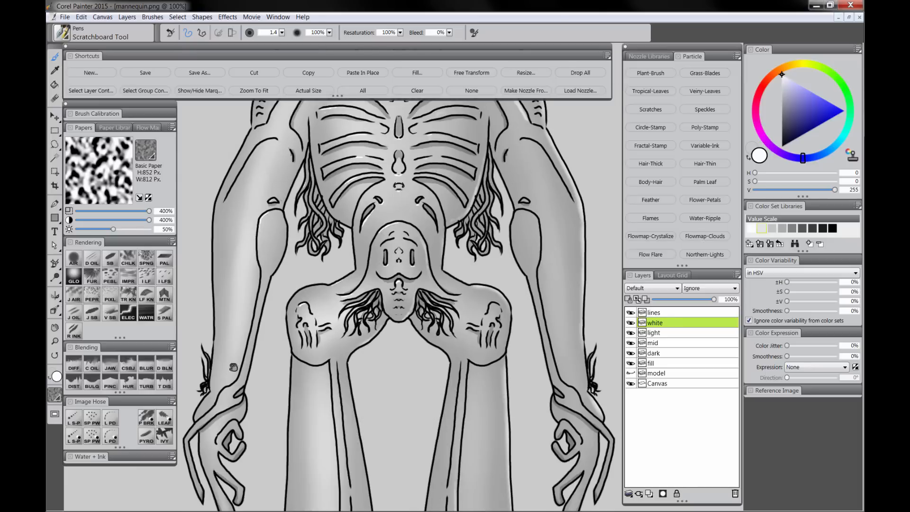
drag(303, 265, 222, 371)
drag(398, 455, 380, 137)
Add a layer named light2 directly above the light layer.
key(ctrl+minus)
key(ctrl+minus)
key(ctrl+minus)
click(663, 333)
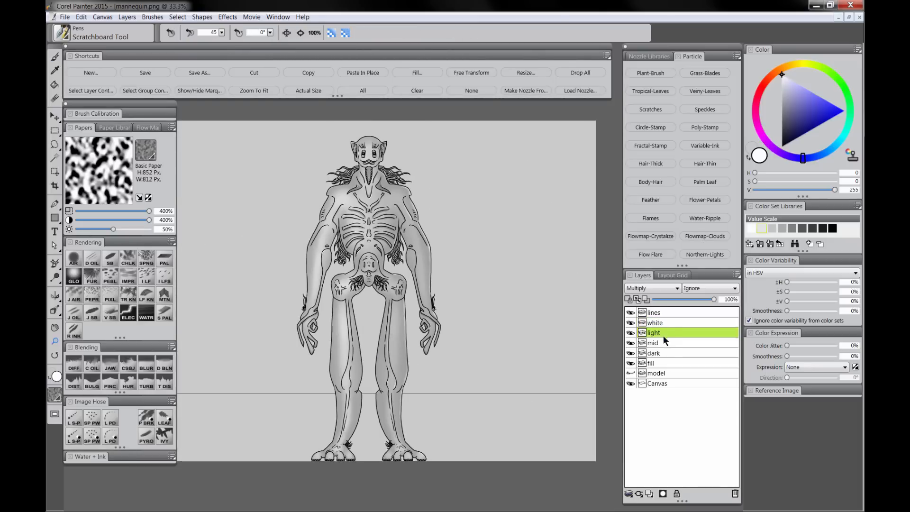
click(661, 493)
double_click(660, 335)
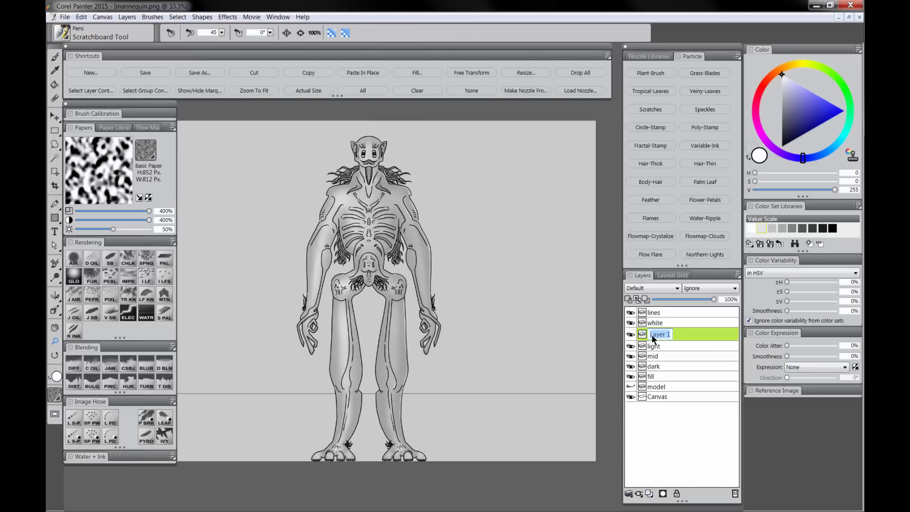
text(light2)
key(Return)
Airbrush soft white highlights on the head, neck and shoulders on the light2 layer.
click(762, 229)
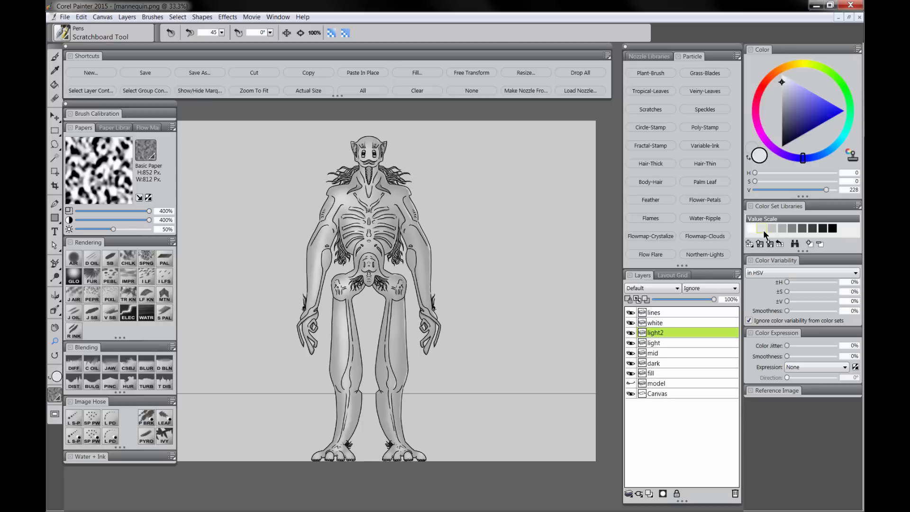
click(751, 228)
click(77, 258)
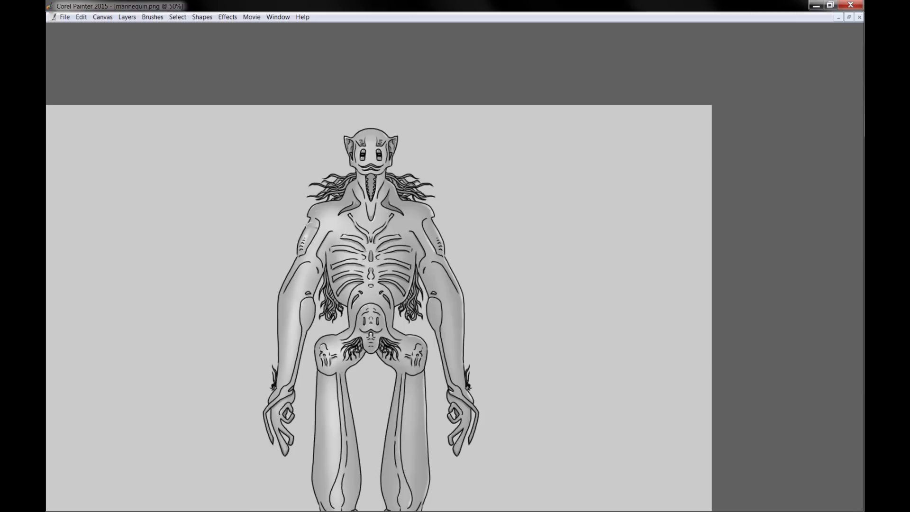
mouse_move(312, 228)
mouse_down()
mouse_move(352, 180)
mouse_move(356, 198)
mouse_move(361, 185)
mouse_up()
drag(358, 140, 373, 132)
drag(362, 176, 363, 189)
drag(406, 205, 426, 213)
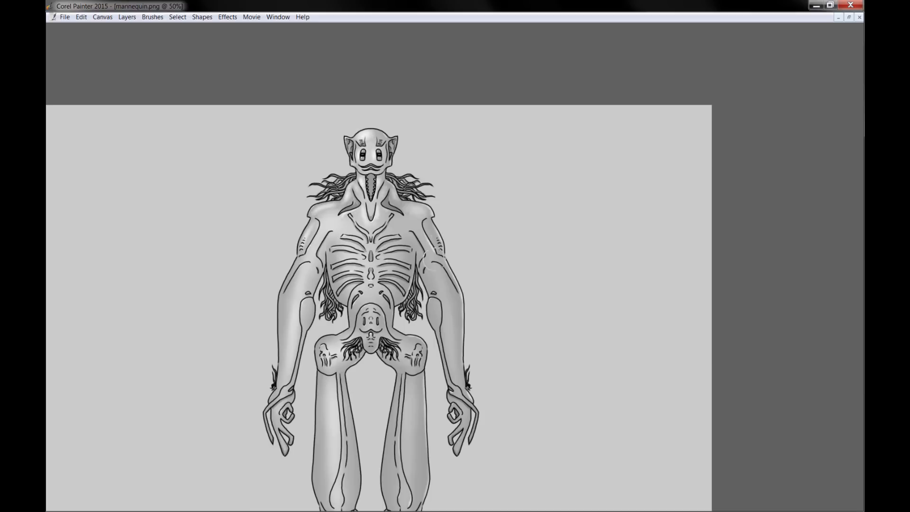
Airbrush soft white highlights over the chest, abdomen, arms and legs on the light2 layer.
drag(332, 237, 338, 285)
drag(299, 273, 271, 405)
mouse_move(365, 331)
mouse_down()
mouse_move(351, 218)
mouse_move(342, 223)
mouse_up()
drag(312, 268, 312, 379)
drag(360, 331, 358, 233)
mouse_move(379, 182)
mouse_down()
mouse_move(370, 291)
mouse_move(389, 290)
mouse_up()
mouse_move(398, 142)
mouse_down()
mouse_move(397, 227)
mouse_move(429, 161)
mouse_up()
drag(429, 161, 437, 249)
Add a layer named dark2 directly above the dark layer and set it to Multiply.
key(Tab)
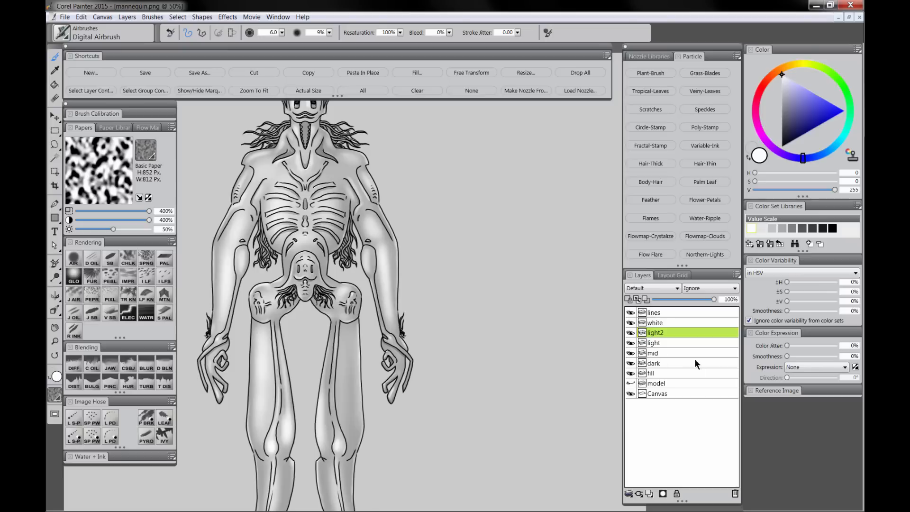
click(664, 362)
click(649, 492)
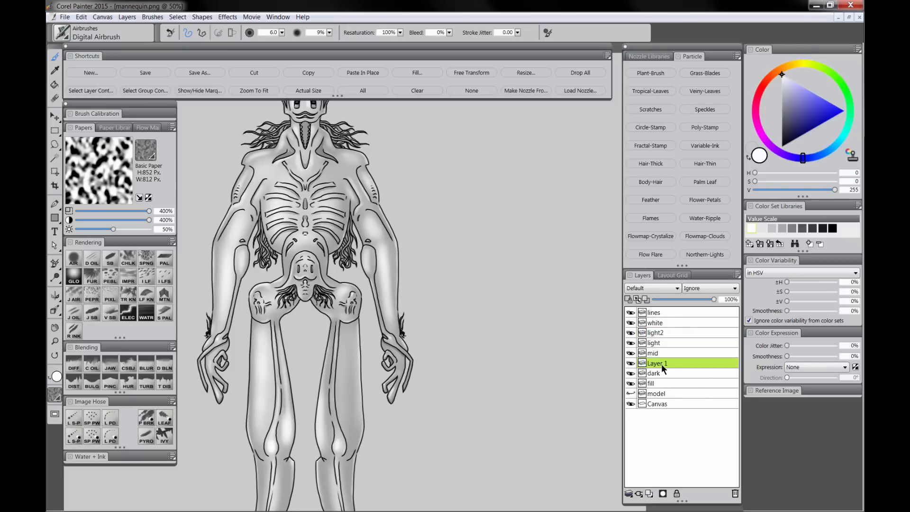
double_click(649, 363)
text(dark2)
key(Return)
click(660, 288)
click(647, 368)
Airbrush deeper shadows on the neck, hands, hips and legs on the dark2 layer with dark grey of value 84.
click(812, 228)
click(801, 228)
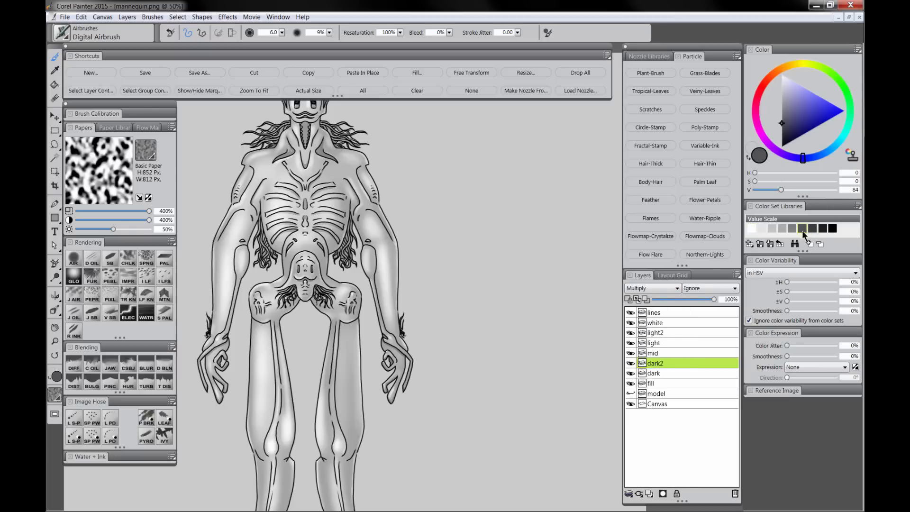
key(Tab)
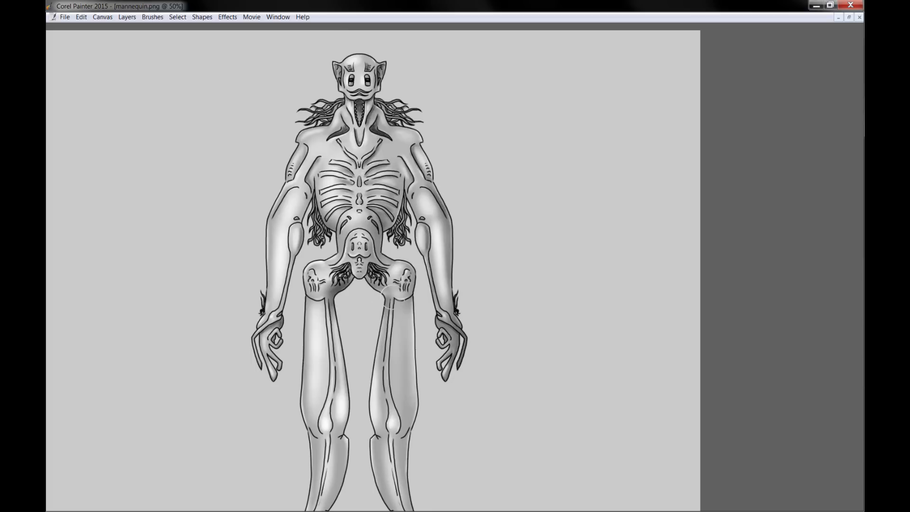
scroll(374, 265, down, 3)
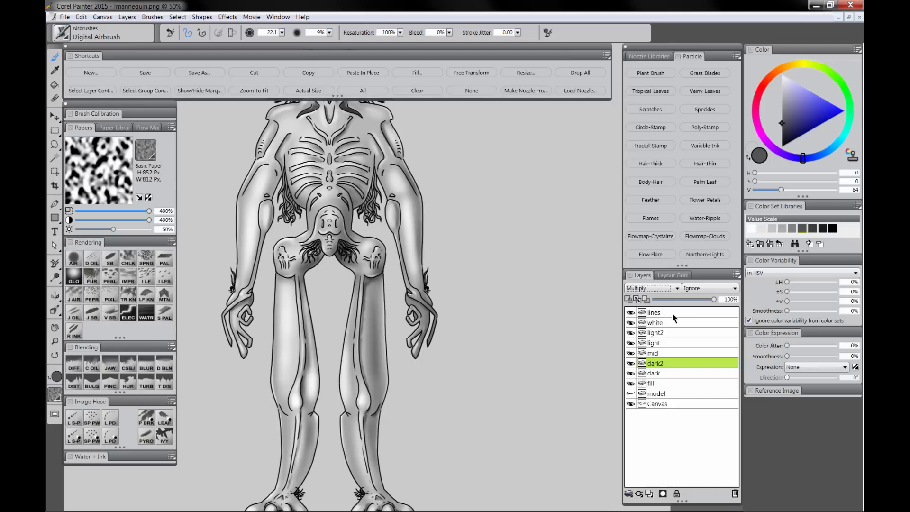
Airbrush white highlights along the arms and legs on the white layer.
click(669, 323)
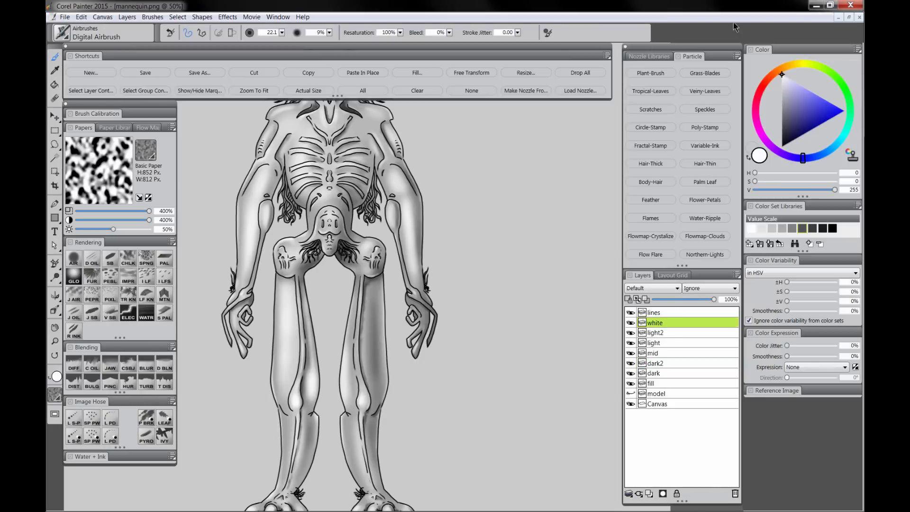
key(Tab)
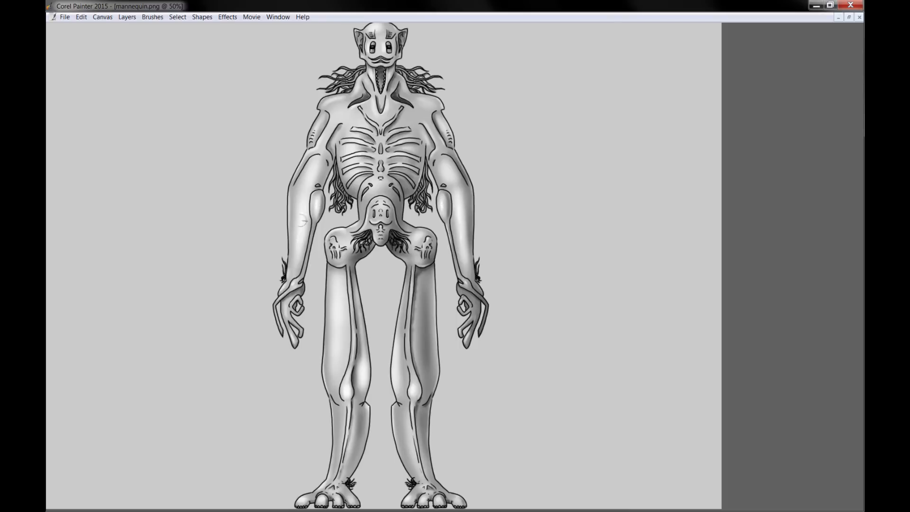
drag(473, 374, 470, 424)
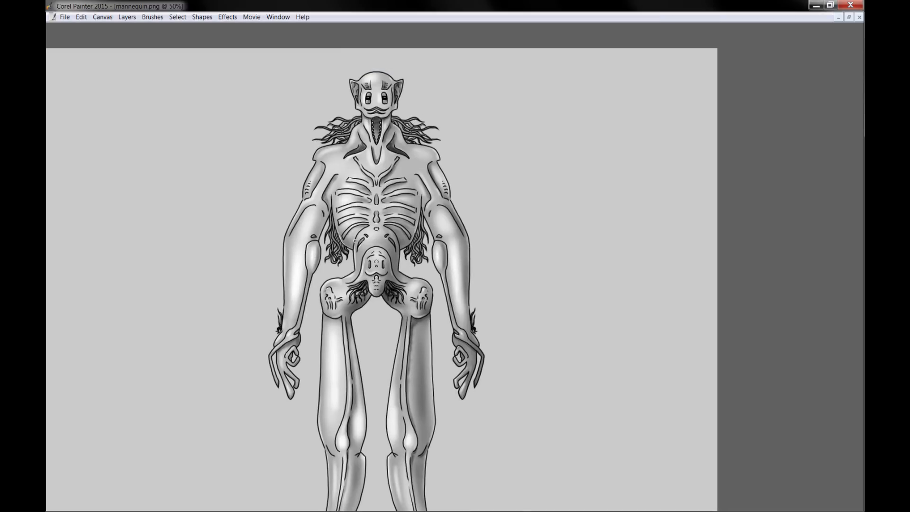
Soften the thigh shadow on the dark2 layer with the Diffuse Blur blender.
key(Tab)
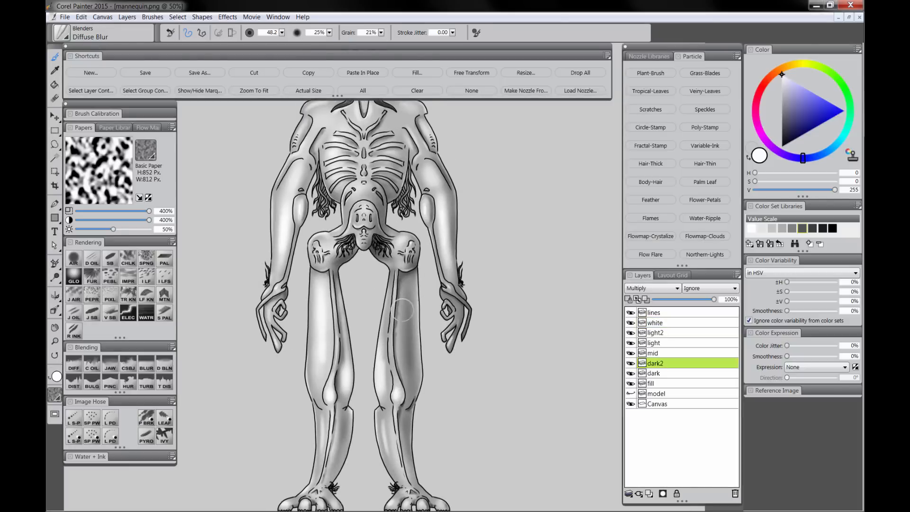
drag(381, 252, 373, 386)
ctrl+alt+click(481, 368)
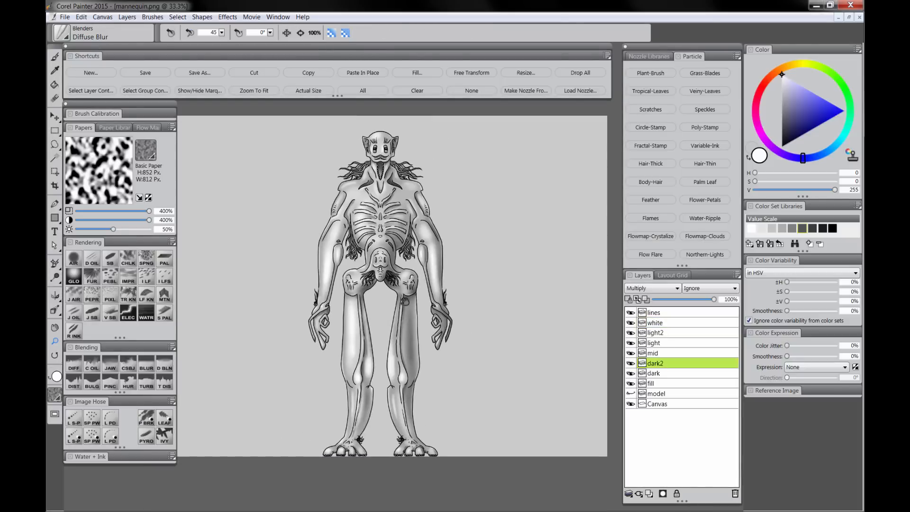
Group all layers from white down to fill and name the group value.
click(656, 323)
shift+click(663, 383)
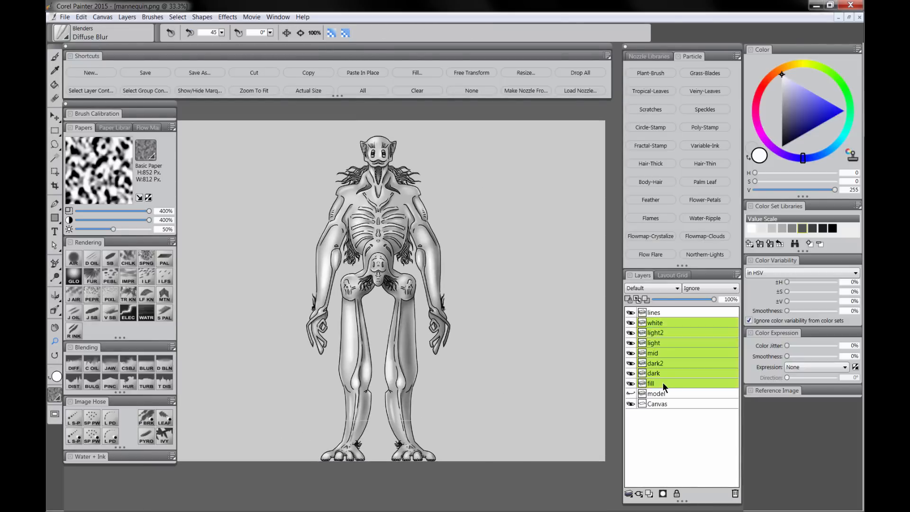
key(ctrl+g)
double_click(654, 323)
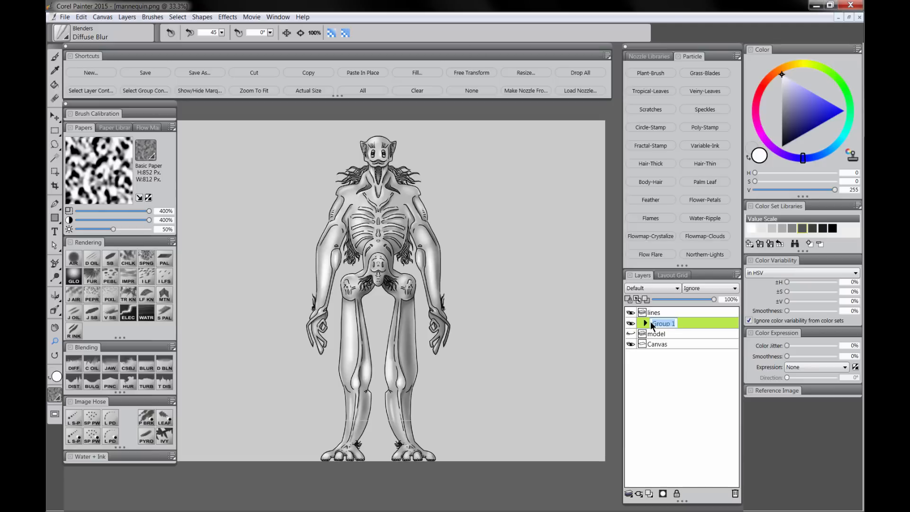
text(value)
Add a layer named color above the value group and set it to Multiply.
click(648, 493)
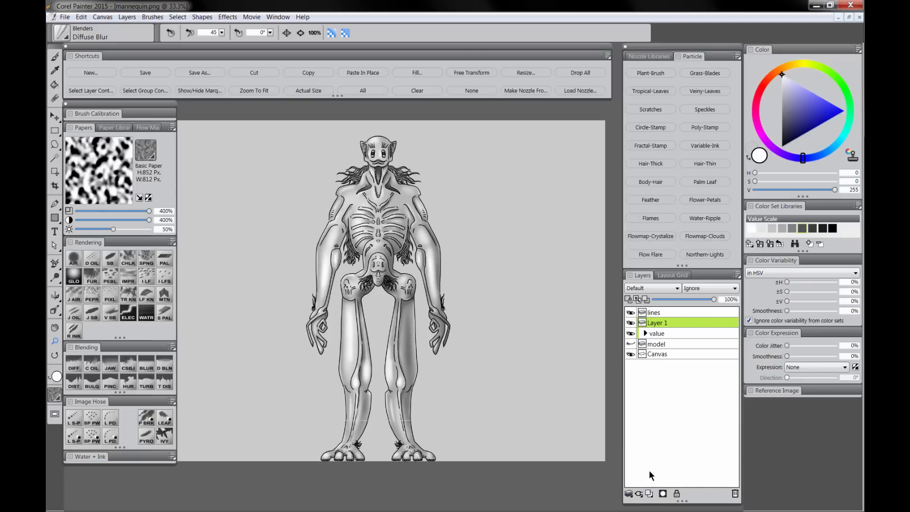
click(663, 288)
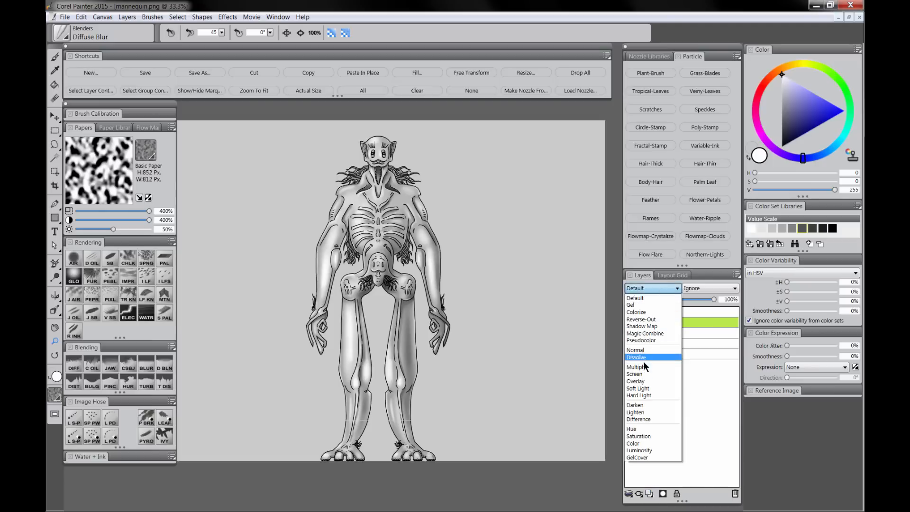
click(637, 367)
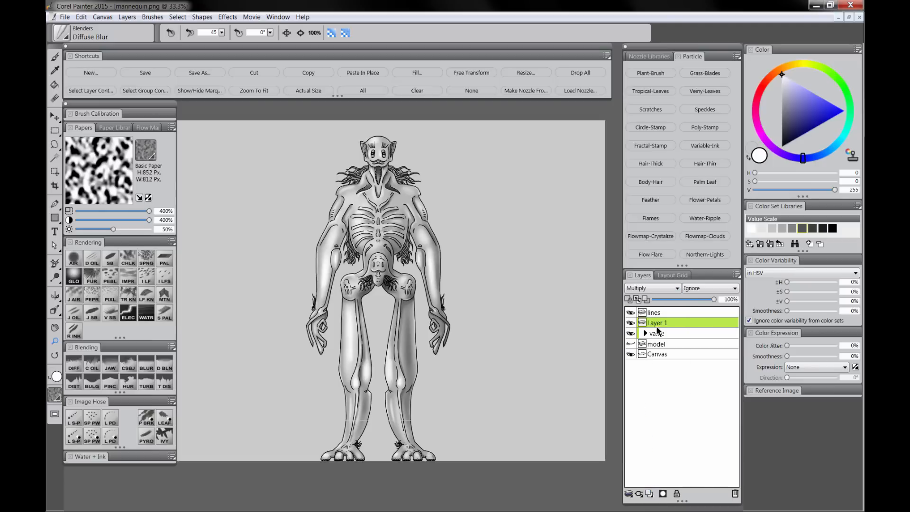
double_click(656, 324)
text(color)
key(Return)
Fill the figure's silhouette on the color layer with saturated yellow of H 133, S 255, V 128.
click(809, 63)
click(844, 110)
click(417, 72)
click(471, 301)
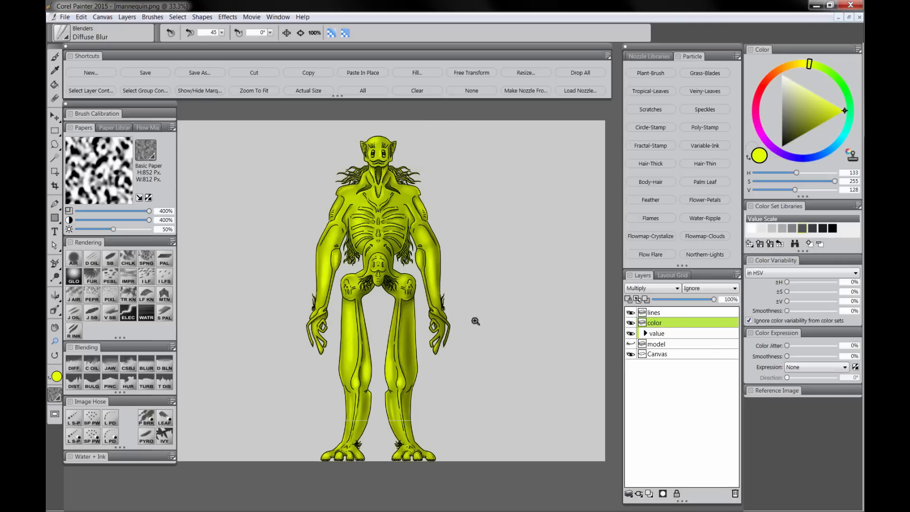
Prepare Square Chalk in green H 139, S 182, V 120 with Polypay Wool paper at 400% scale and 400% contrast.
scroll(520, 393, up, 2)
click(816, 66)
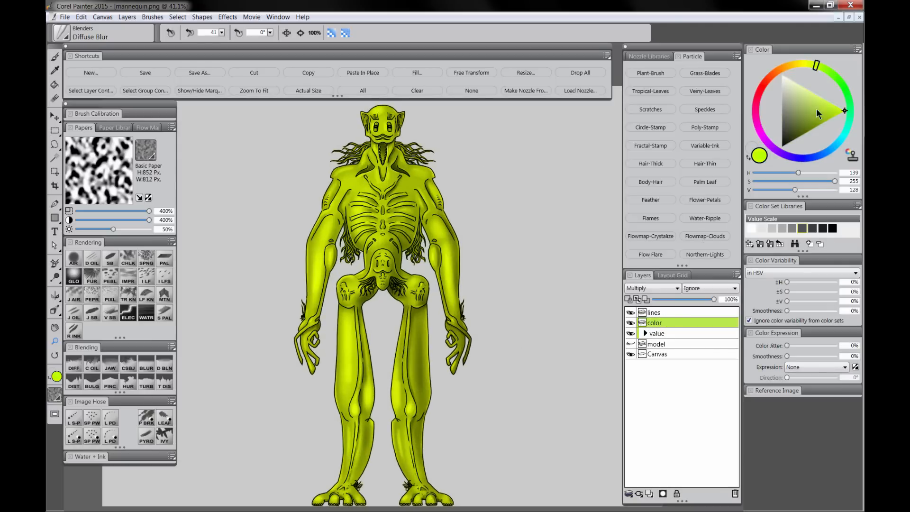
click(823, 113)
key(b)
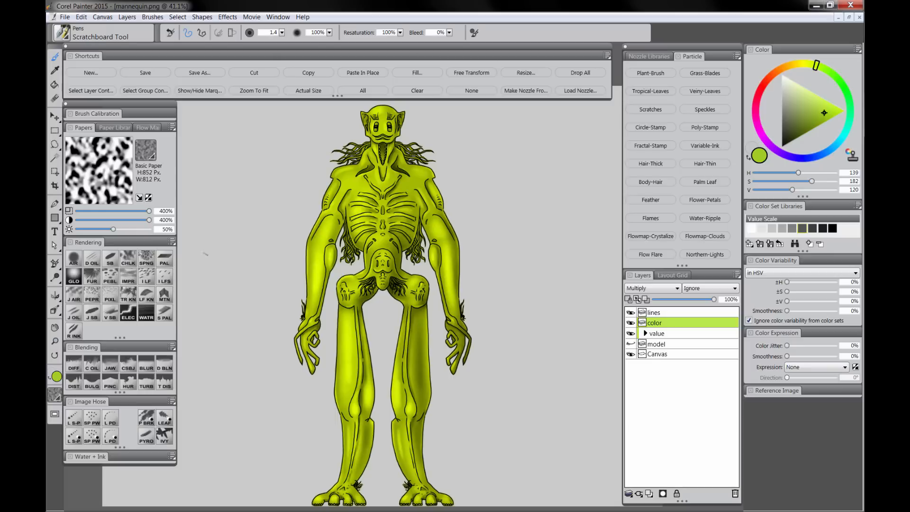
click(130, 269)
click(146, 151)
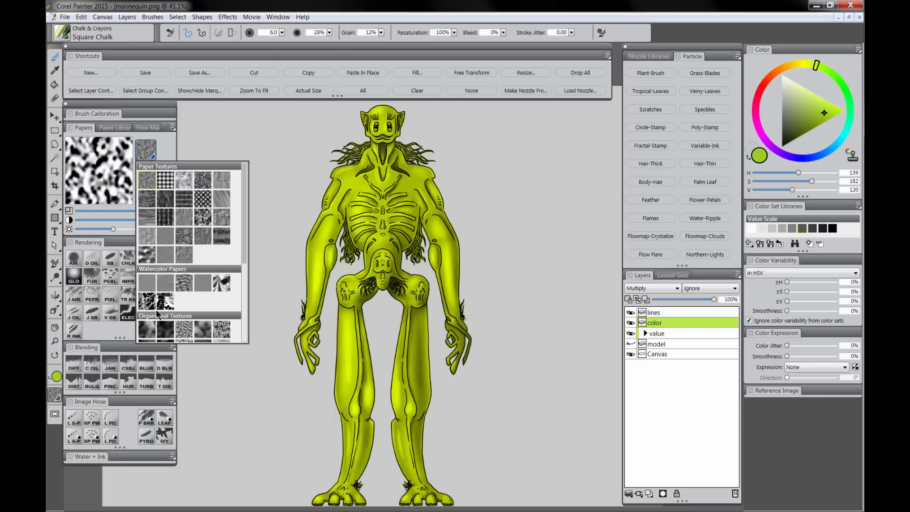
click(147, 329)
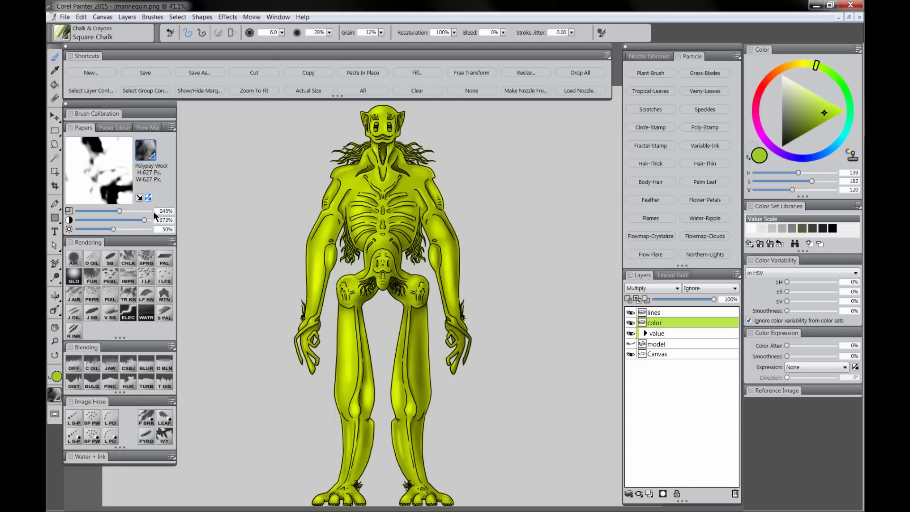
drag(153, 212, 157, 214)
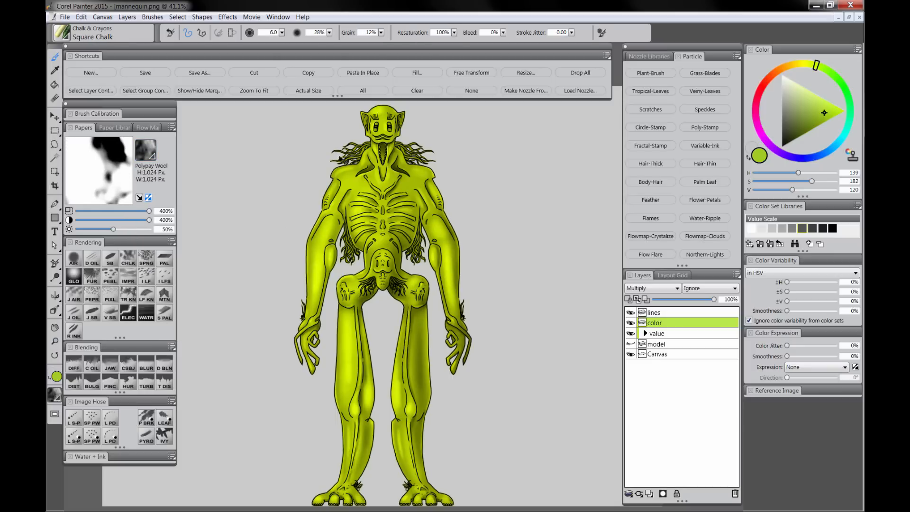
Texture the whole figure on the color layer with a 267.4 px chalk brush and lower the layer's opacity to 19%.
drag(340, 159, 386, 155)
mouse_move(421, 129)
mouse_down()
mouse_move(307, 161)
mouse_move(444, 164)
mouse_move(273, 247)
mouse_move(460, 209)
mouse_move(283, 306)
mouse_move(474, 275)
mouse_move(278, 396)
mouse_move(452, 368)
mouse_move(332, 456)
mouse_move(373, 464)
mouse_move(398, 507)
mouse_up()
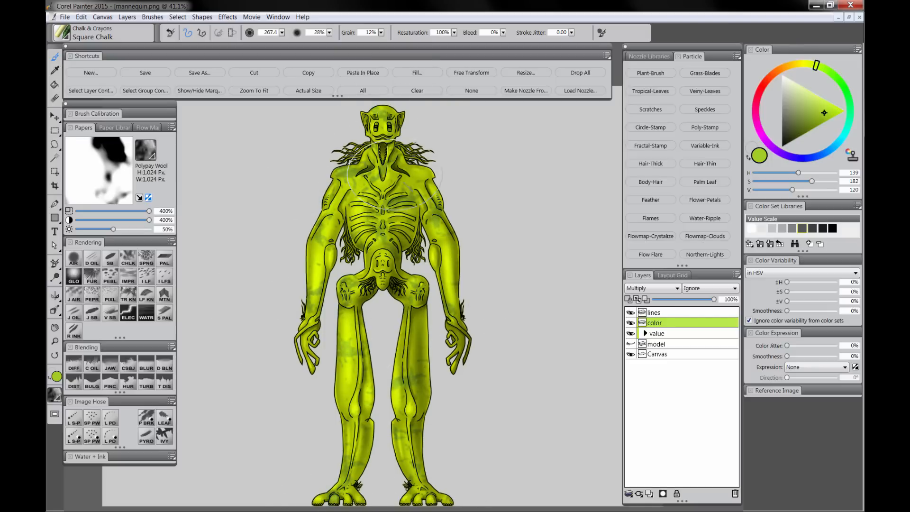
mouse_move(393, 175)
mouse_down()
mouse_move(414, 209)
mouse_move(366, 295)
mouse_move(368, 356)
mouse_move(430, 396)
mouse_move(405, 446)
mouse_move(436, 486)
mouse_move(403, 506)
mouse_up()
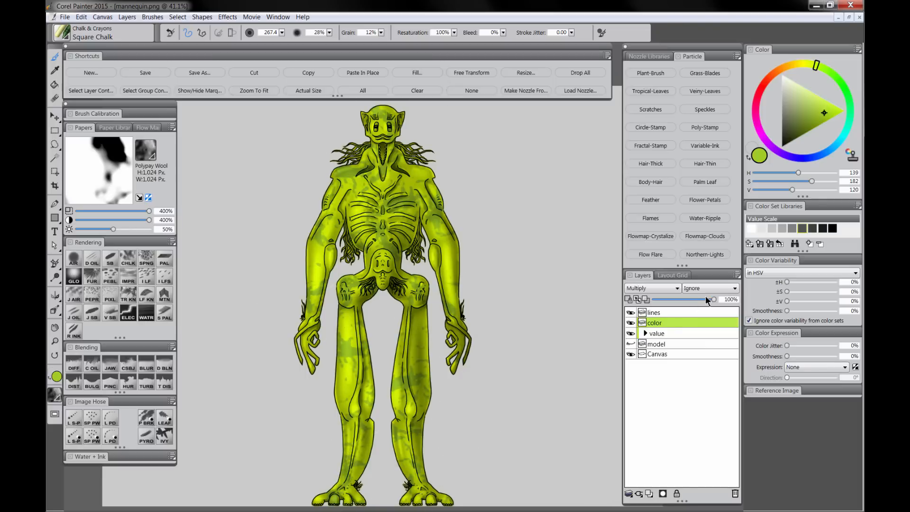
drag(706, 300, 665, 300)
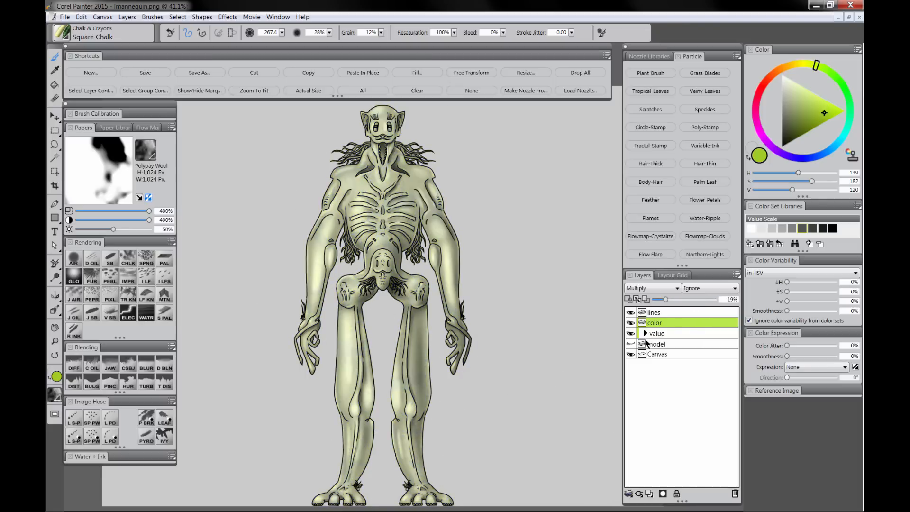
Add a layer named color2 directly above the color layer.
click(649, 493)
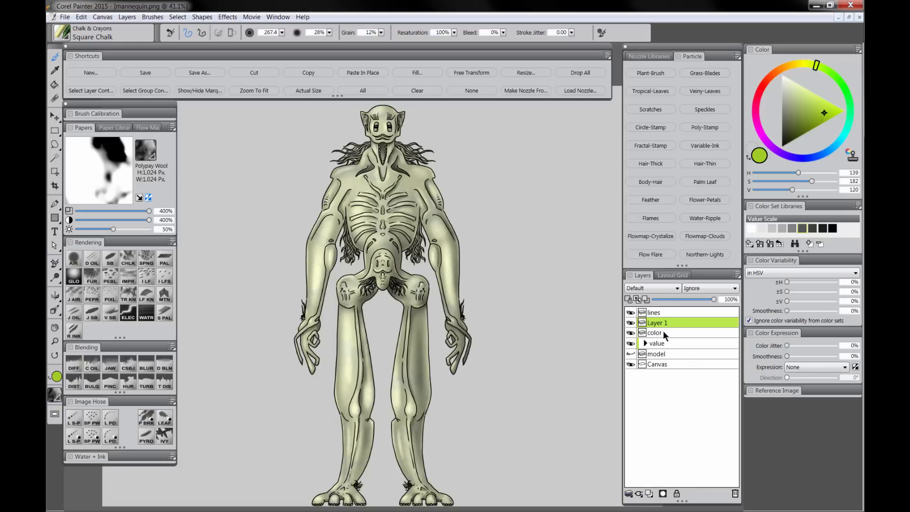
double_click(657, 325)
text(color2)
key(Return)
Paint the hair strands behind the neck on color2 with the Scratchboard Tool in purple H 22, S 65, V 135.
click(56, 341)
click(412, 166)
click(778, 150)
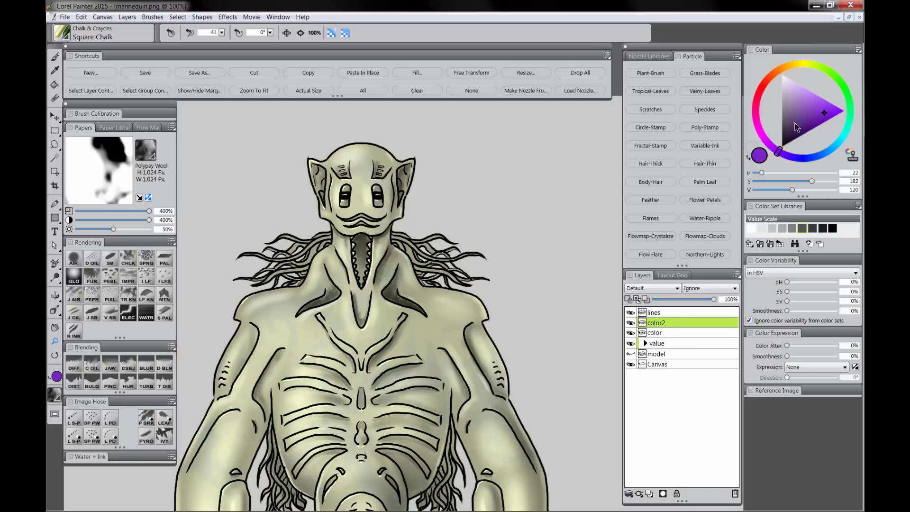
drag(796, 124, 796, 108)
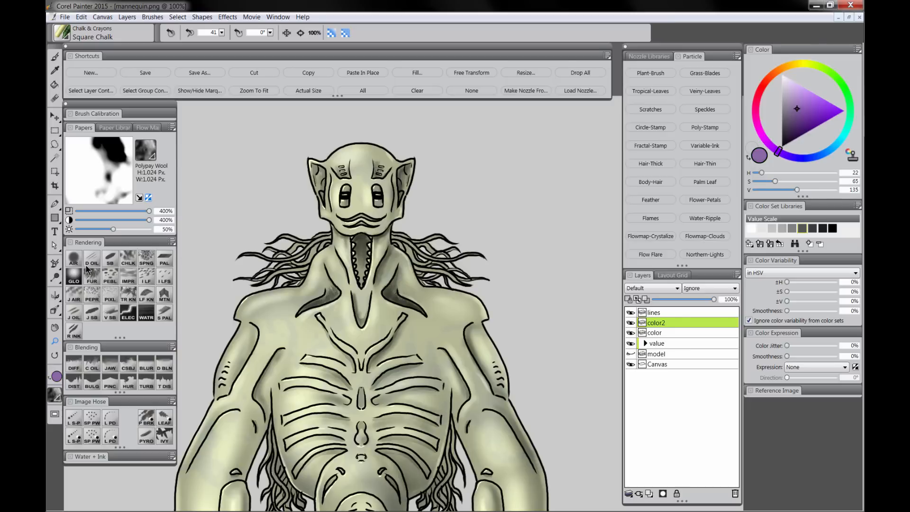
click(109, 258)
key(bracketright)
key(bracketright)
key(bracketright)
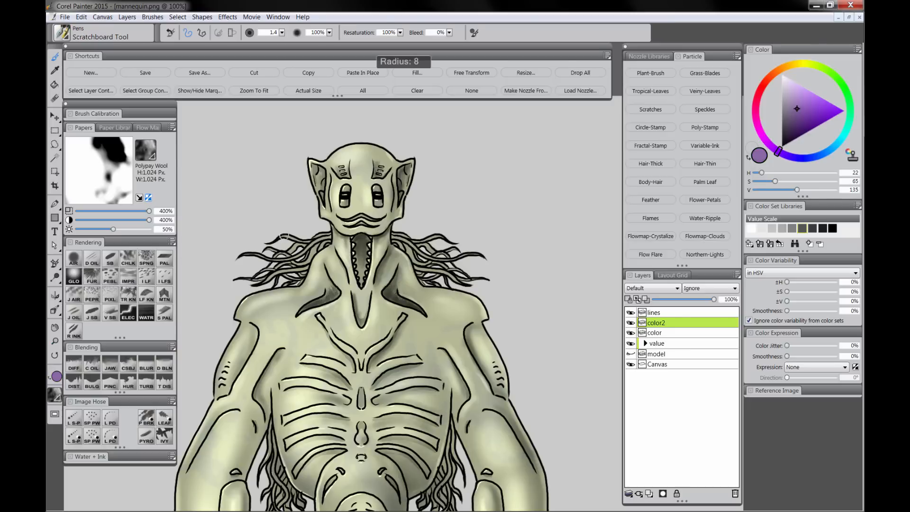
mouse_move(279, 235)
mouse_down()
mouse_move(329, 237)
mouse_move(286, 284)
mouse_move(246, 279)
mouse_up()
mouse_move(403, 237)
mouse_down()
mouse_move(469, 280)
mouse_move(399, 243)
mouse_up()
Paint the hair strands hanging along both sides of the ribcage in the same purple using a larger brush.
drag(512, 308, 517, 95)
key(bracketright)
mouse_move(277, 209)
mouse_down()
mouse_move(298, 282)
mouse_move(283, 310)
mouse_up()
drag(274, 242, 268, 284)
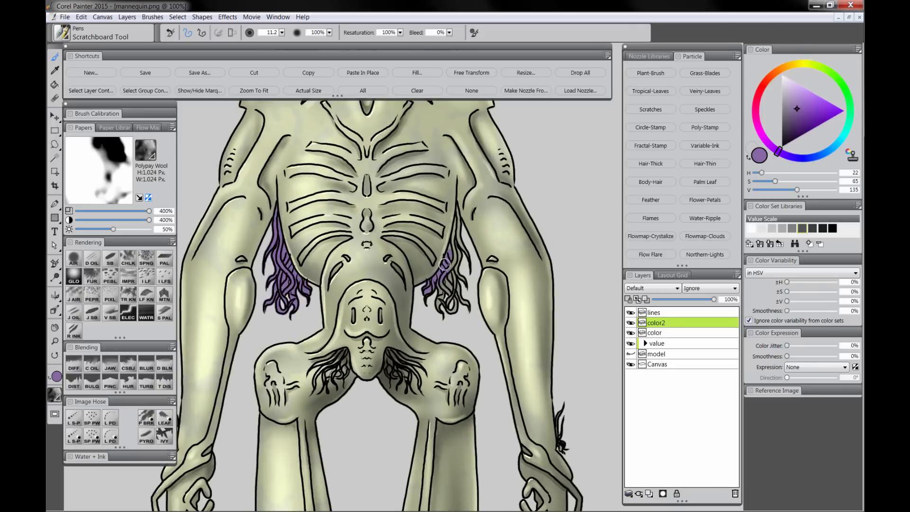
drag(456, 213, 444, 265)
drag(458, 246, 452, 310)
Paint the small hair tufts on both sides of the pelvis purple with a smaller brush.
key(bracketleft)
drag(328, 365, 314, 383)
drag(346, 351, 338, 366)
mouse_move(387, 353)
mouse_down()
mouse_move(385, 368)
mouse_move(408, 363)
mouse_move(409, 377)
mouse_up()
Set the color2 layer's blend mode to Multiply.
click(659, 288)
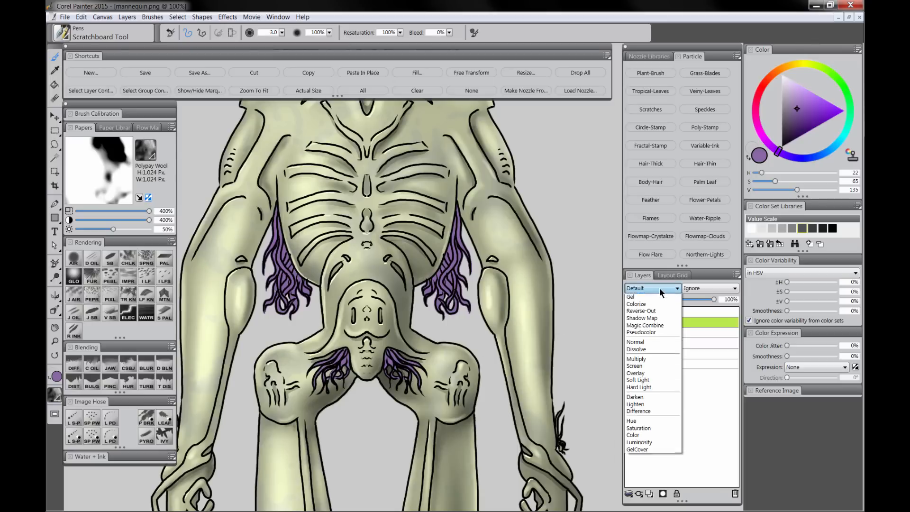
click(643, 367)
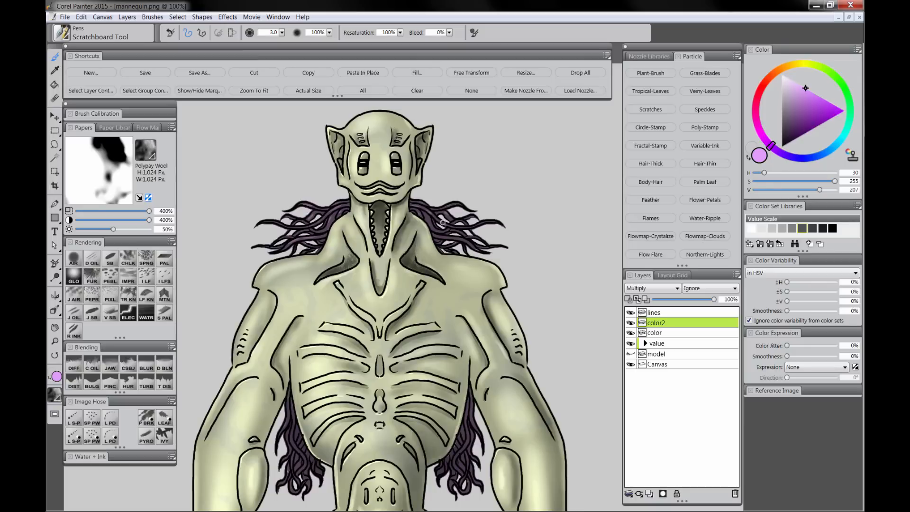
scroll(295, 300, down, 5)
scroll(418, 278, down, 3)
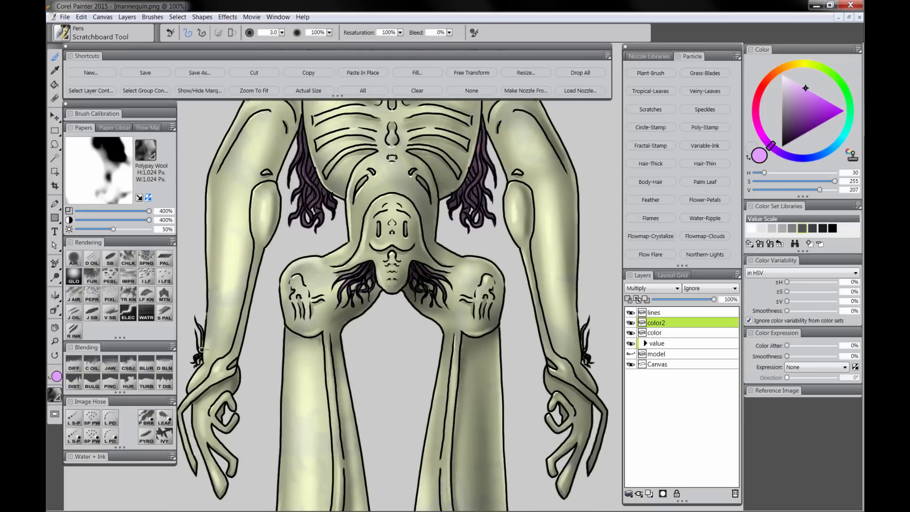
scroll(201, 349, up, 8)
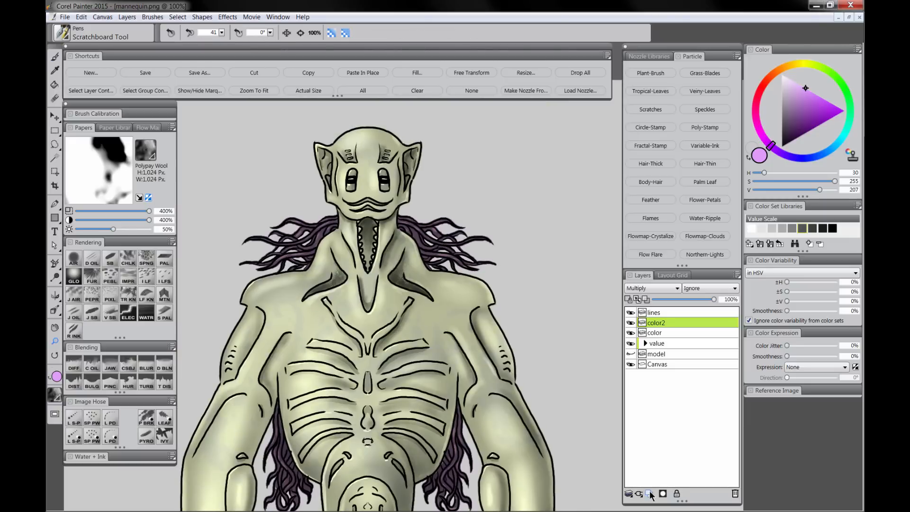
Add a layer named color3 directly above color2.
click(649, 493)
double_click(660, 324)
text(col)
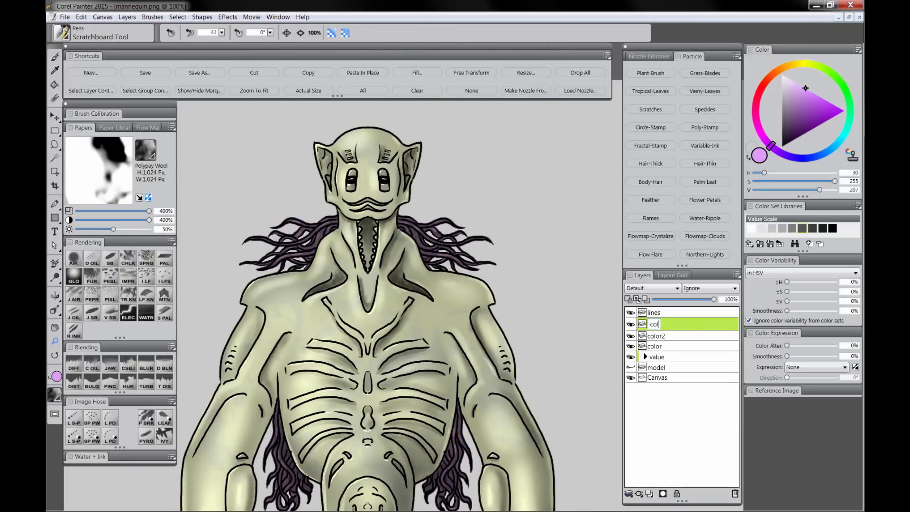
text(or3)
key(Return)
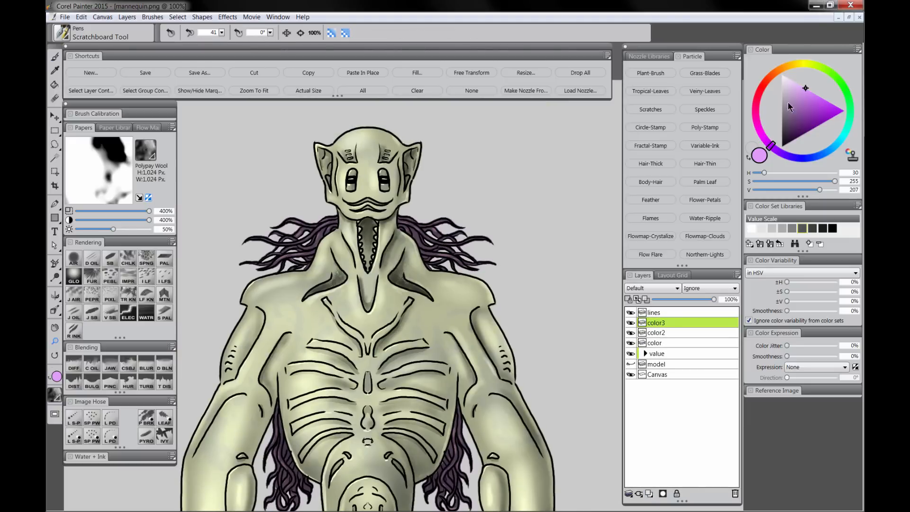
Choose dark blue H 239, S 166, V 60 for the brush and set the color3 layer to Multiply.
click(818, 66)
click(801, 130)
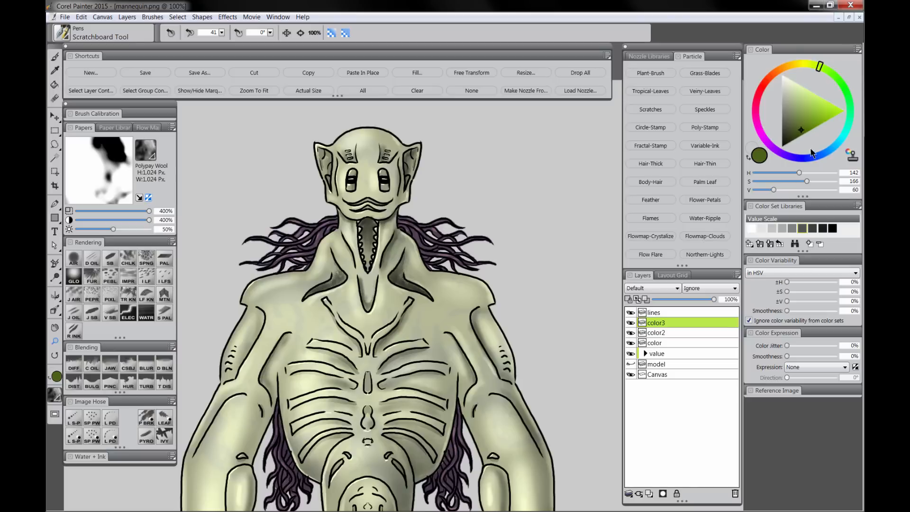
drag(811, 152, 821, 154)
key(b)
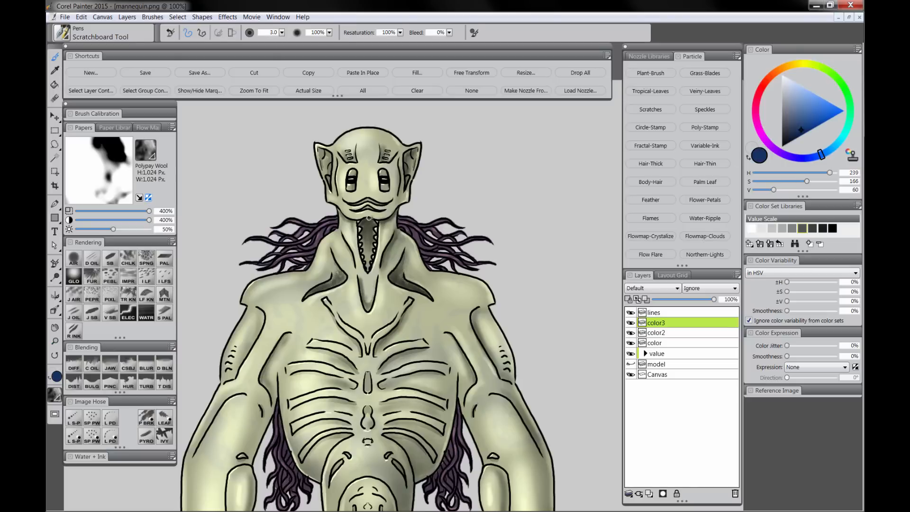
click(654, 288)
click(645, 368)
Paint the open mouth's interior with blue H 239, S 129, V 148, and pick light blue H 239, S 255, V 216.
click(809, 105)
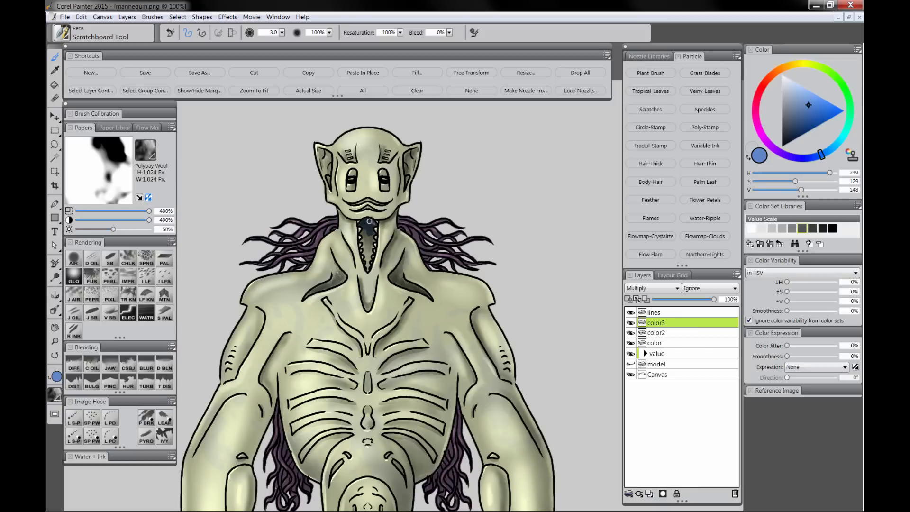
drag(369, 222, 368, 268)
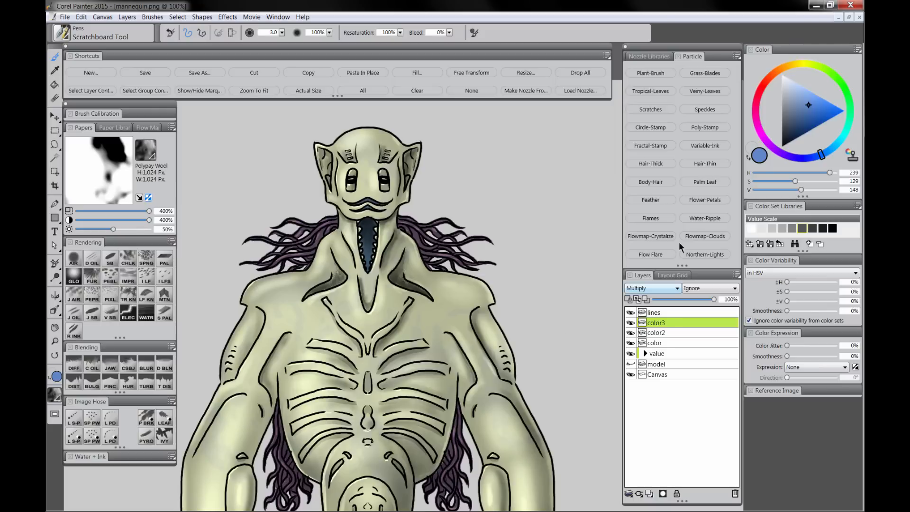
drag(806, 108, 773, 81)
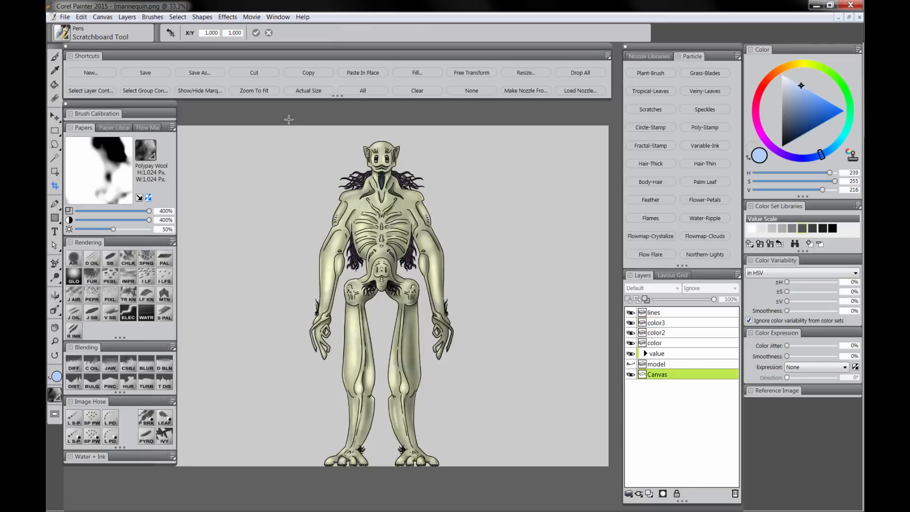
Crop the canvas to a narrow portrait frame around the figure and delete the model layer.
drag(286, 125, 473, 478)
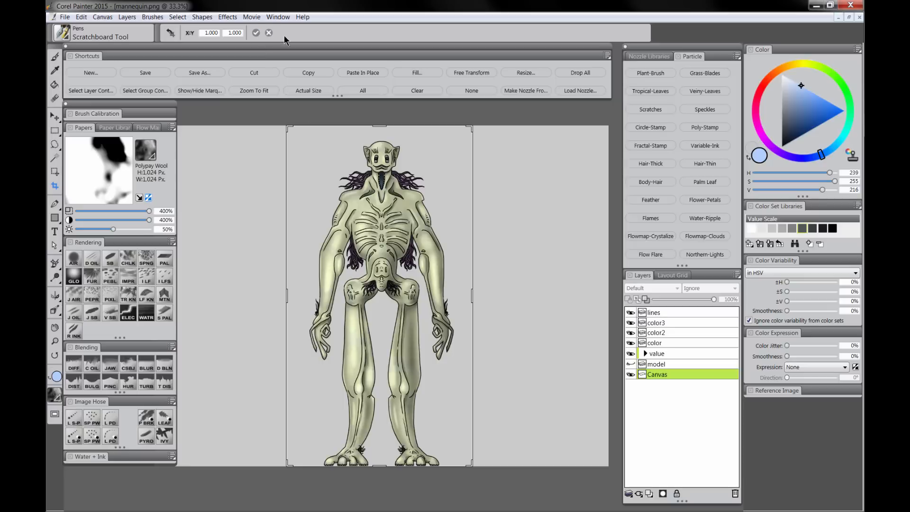
key(Return)
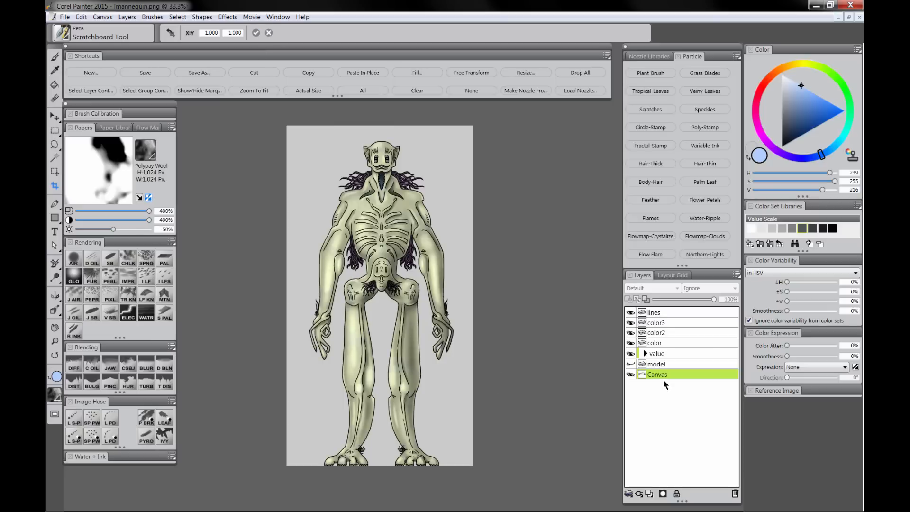
click(662, 363)
click(735, 493)
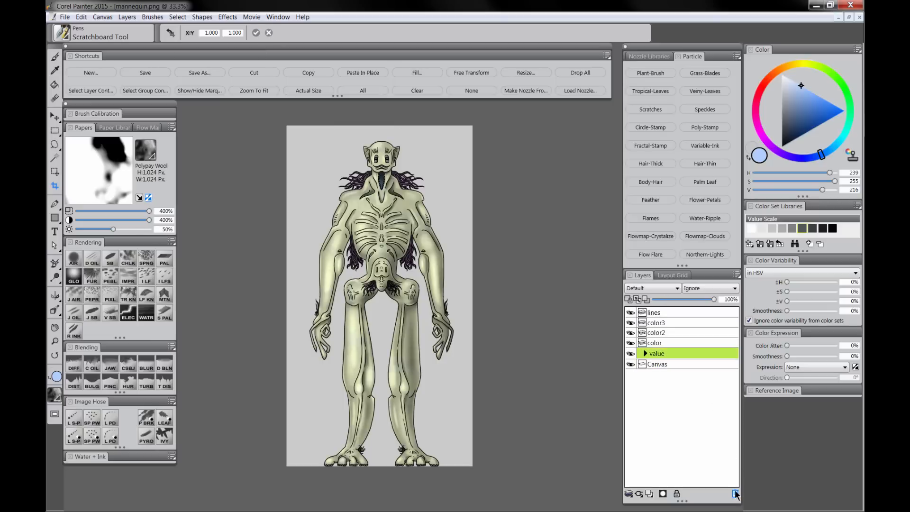
click(657, 364)
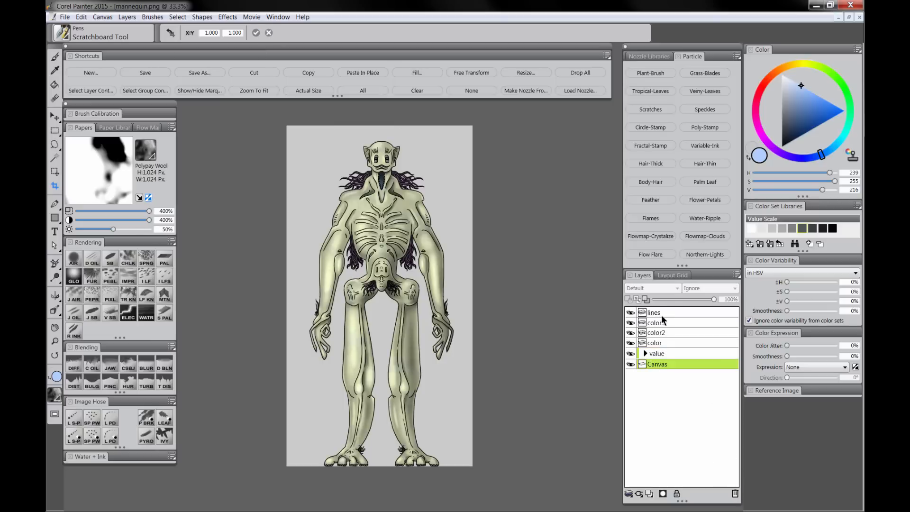
Group the layers color3, color2 and color and name the group color.
click(662, 323)
shift+click(664, 342)
key(ctrl+g)
double_click(660, 323)
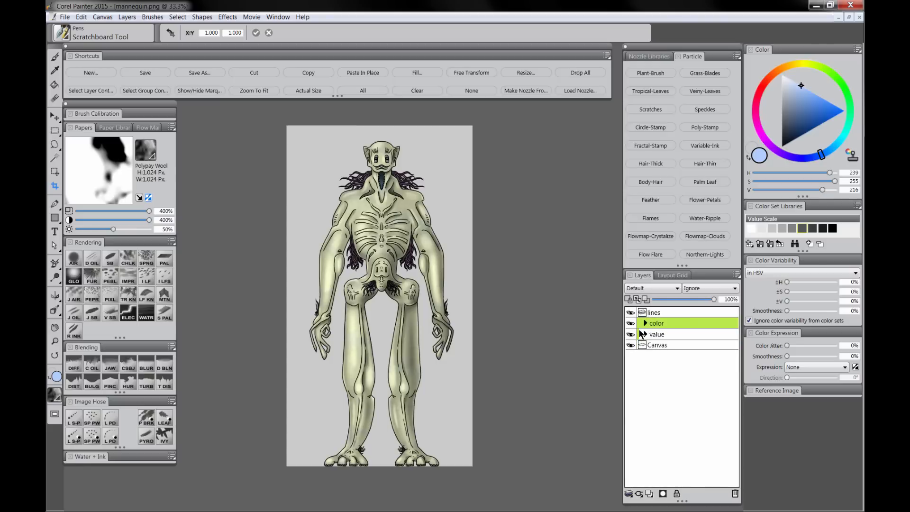
Fill the Canvas background with dark blue of H 239, S 62, V 51.
click(661, 345)
click(72, 262)
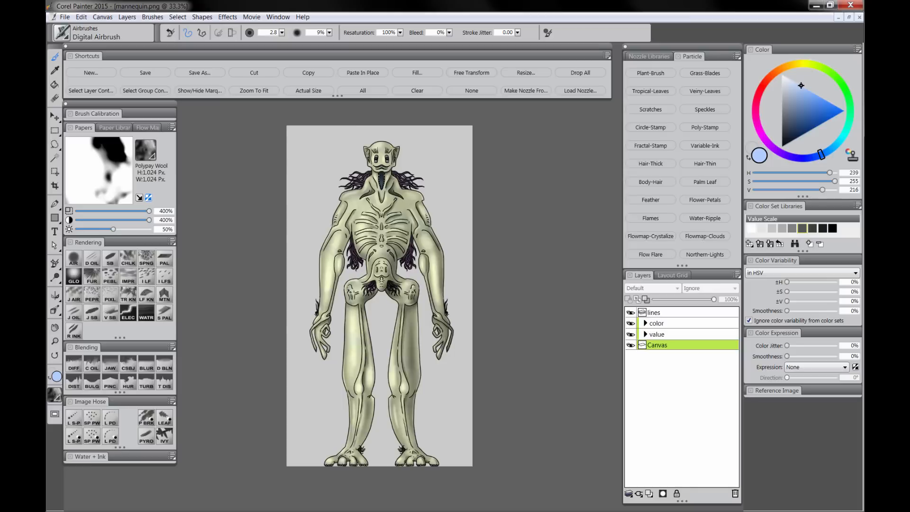
click(788, 134)
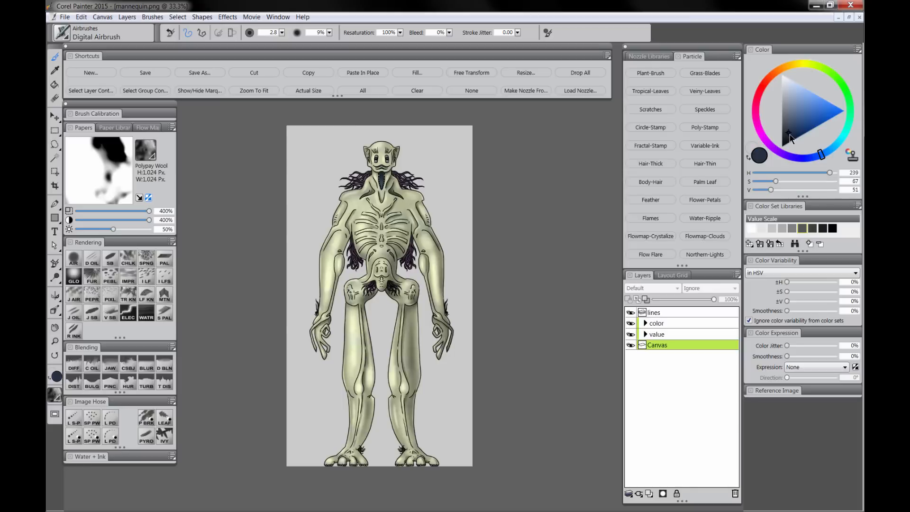
click(416, 72)
click(469, 301)
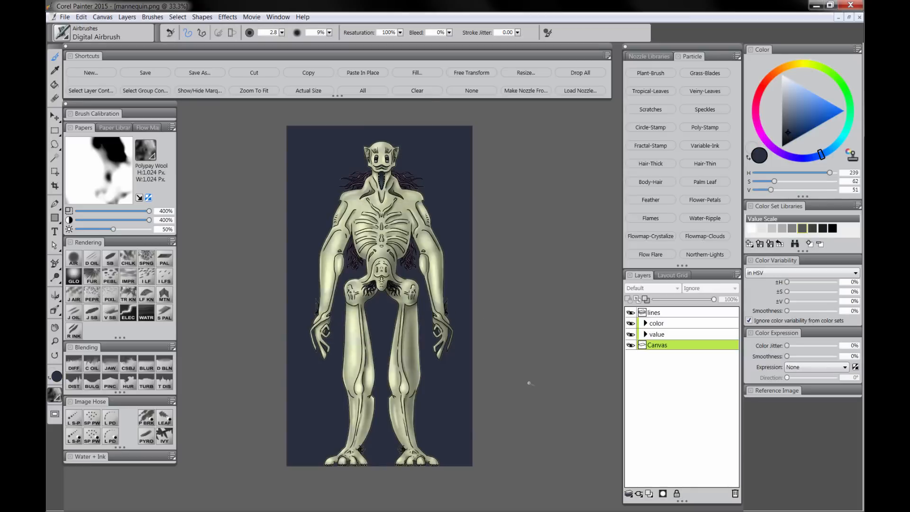
click(56, 342)
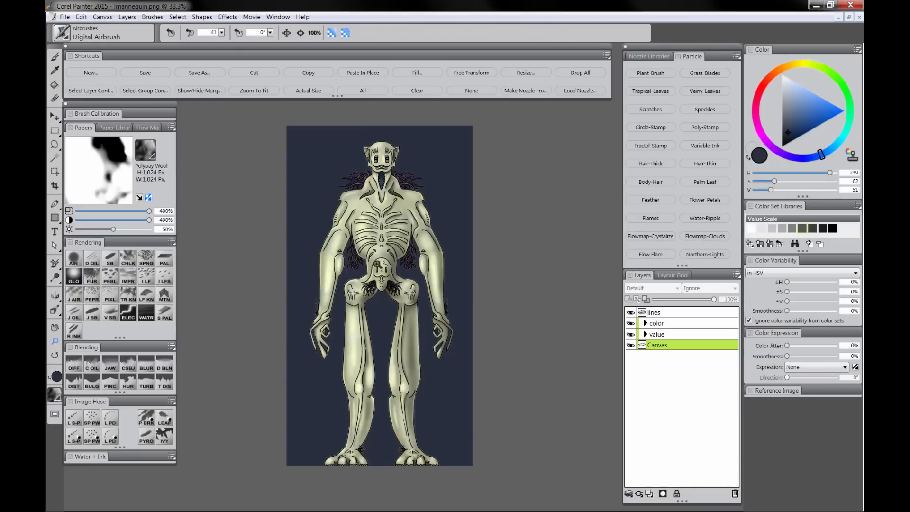
click(379, 267)
click(380, 268)
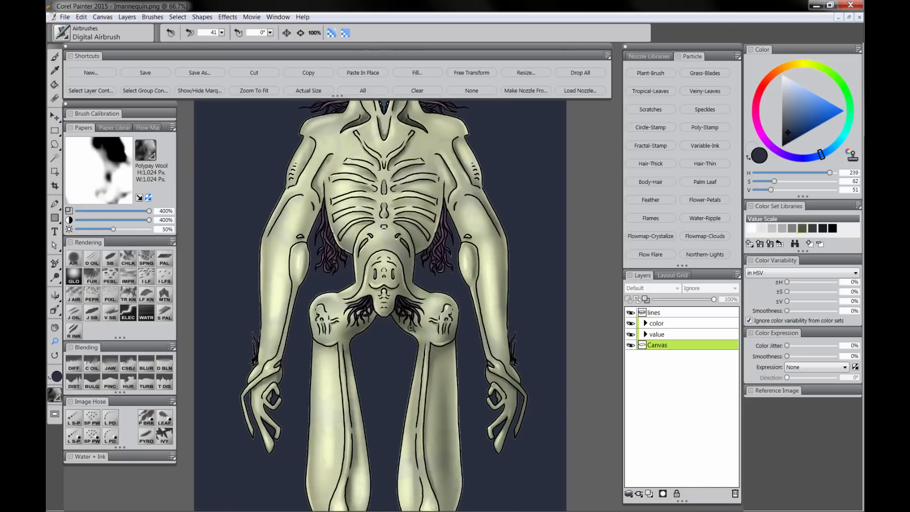
click(500, 394)
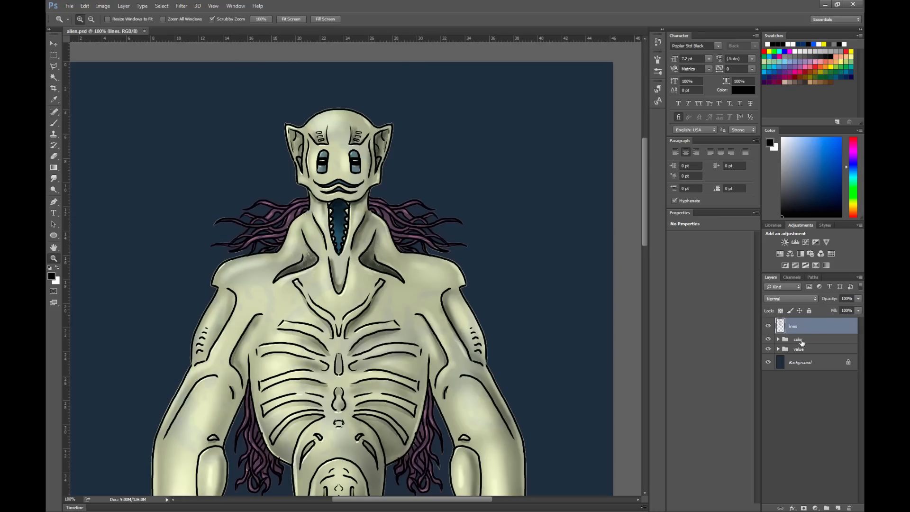
Group the color and value groups together and name the new group fills.
click(801, 341)
shift+click(807, 348)
key(ctrl+g)
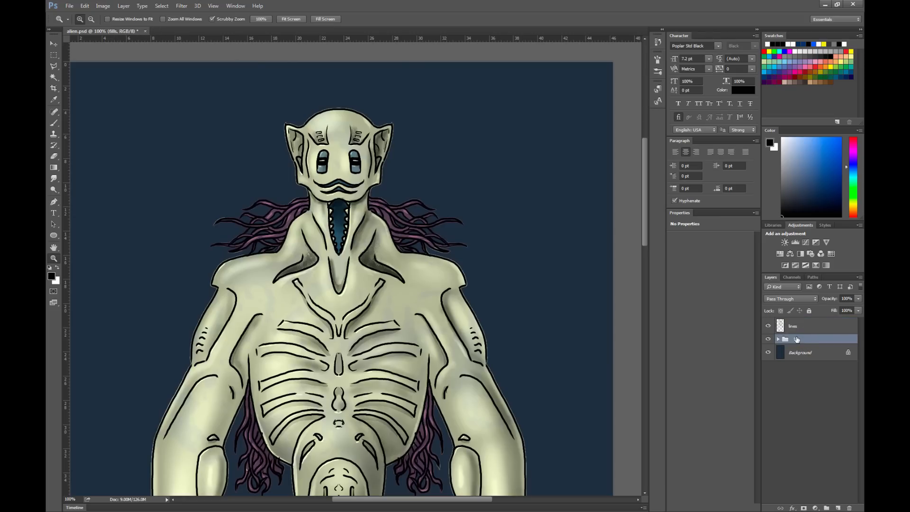
Select the area outside the figure on the lines layer with the Magic Wand and turn it into a layer mask on the fills group.
click(776, 325)
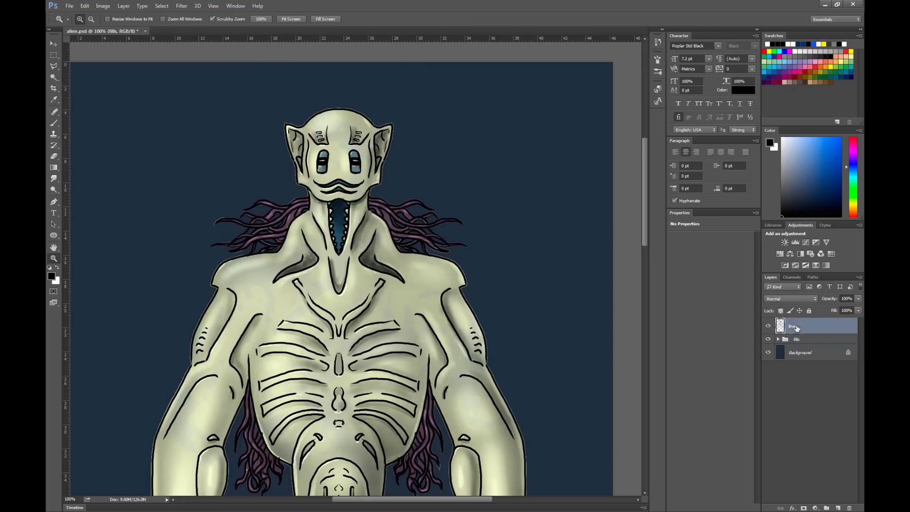
click(54, 76)
click(237, 189)
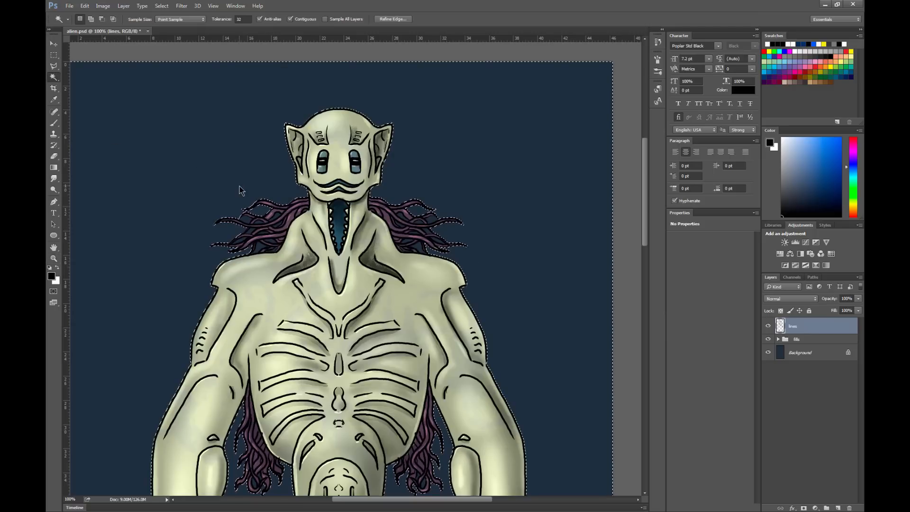
click(801, 339)
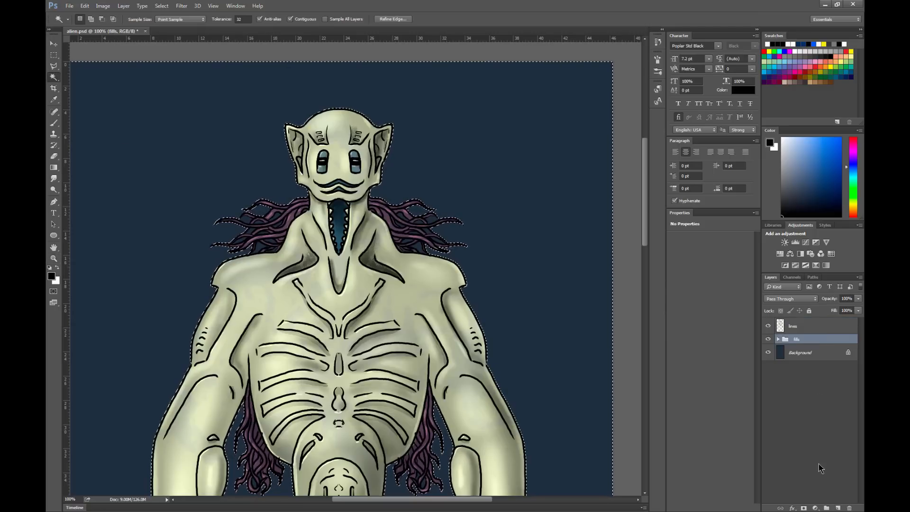
click(804, 507)
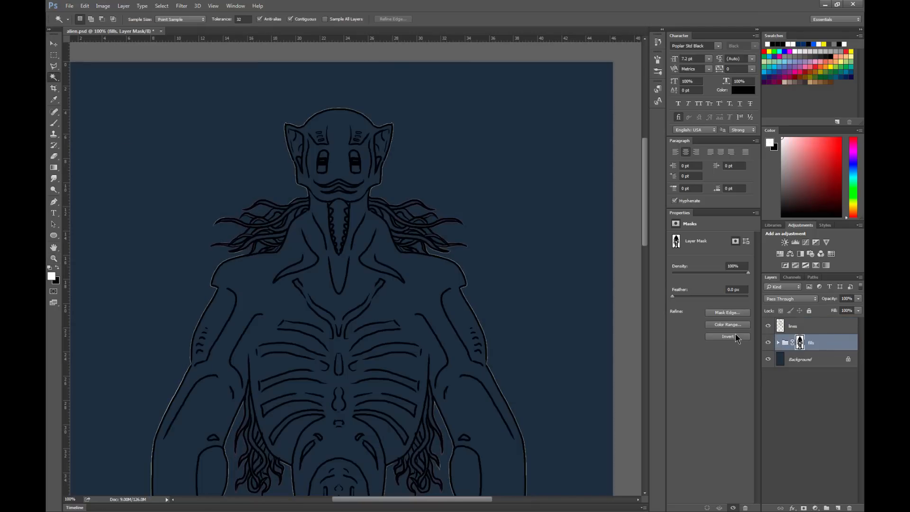
Invert the fills mask and refine it by shifting its edge inward, with output to the layer mask.
click(735, 334)
click(731, 311)
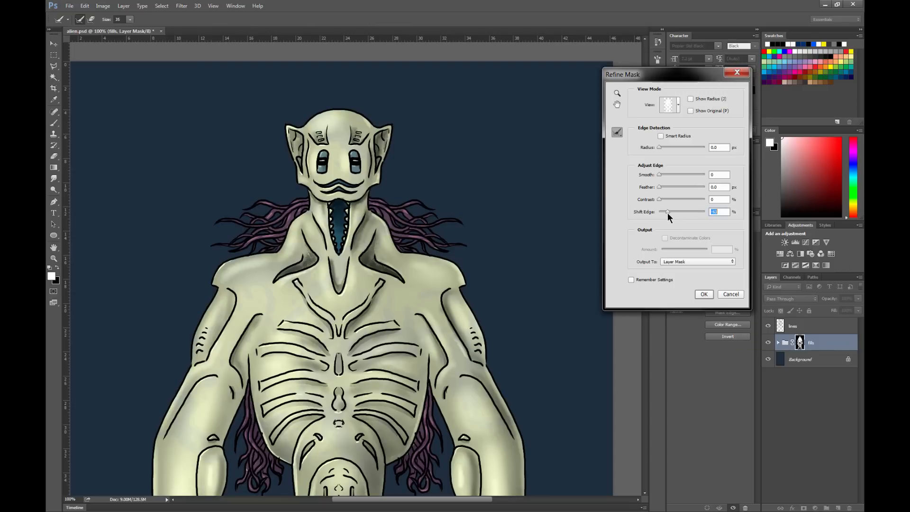
click(705, 293)
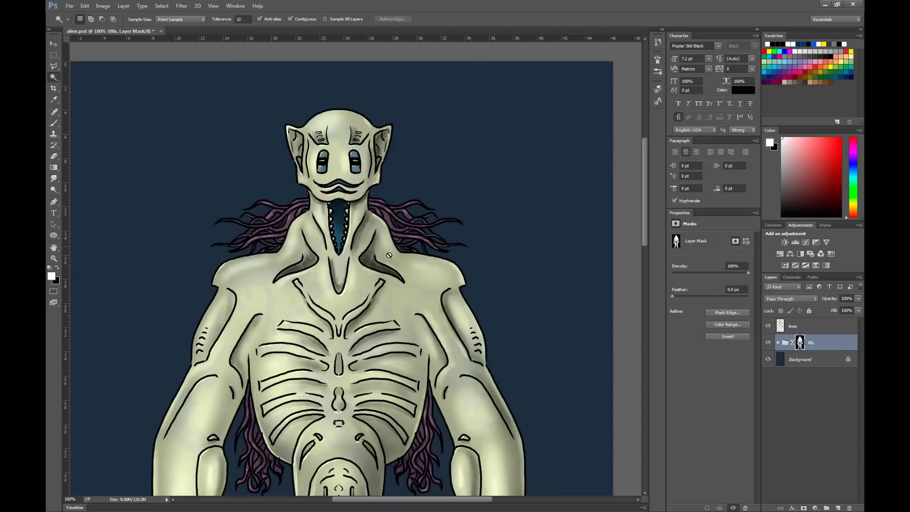
Disable the fills group's layer mask and enable it again to compare the figure's edges.
right_click(800, 343)
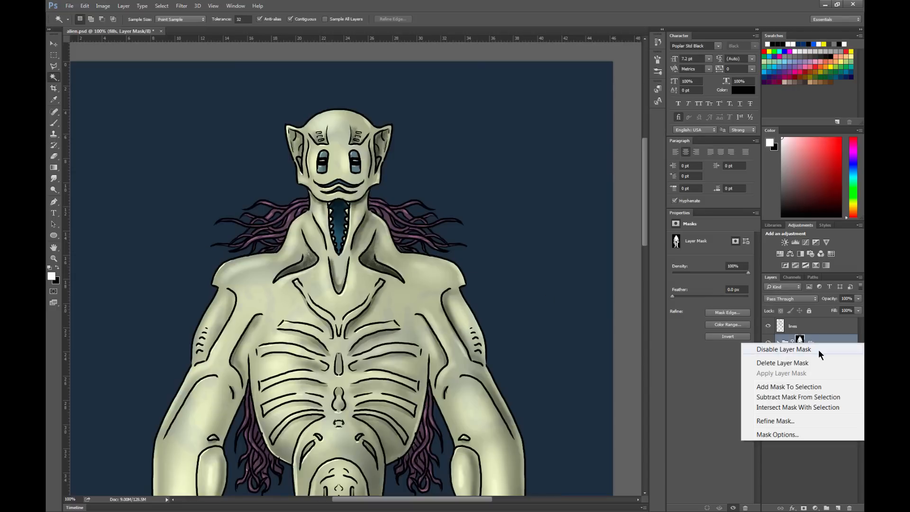
click(829, 350)
shift+click(800, 343)
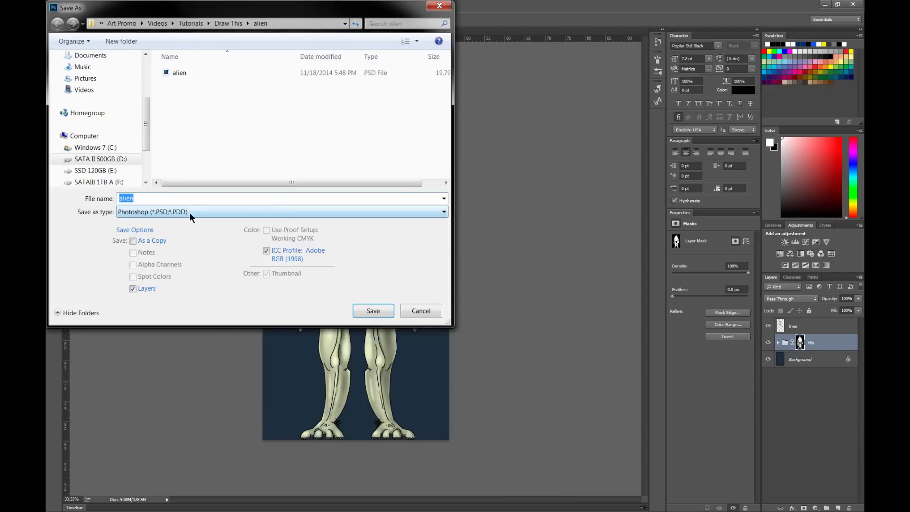
Save the layered document as alien.psd in Photoshop format, replacing the existing file.
click(372, 310)
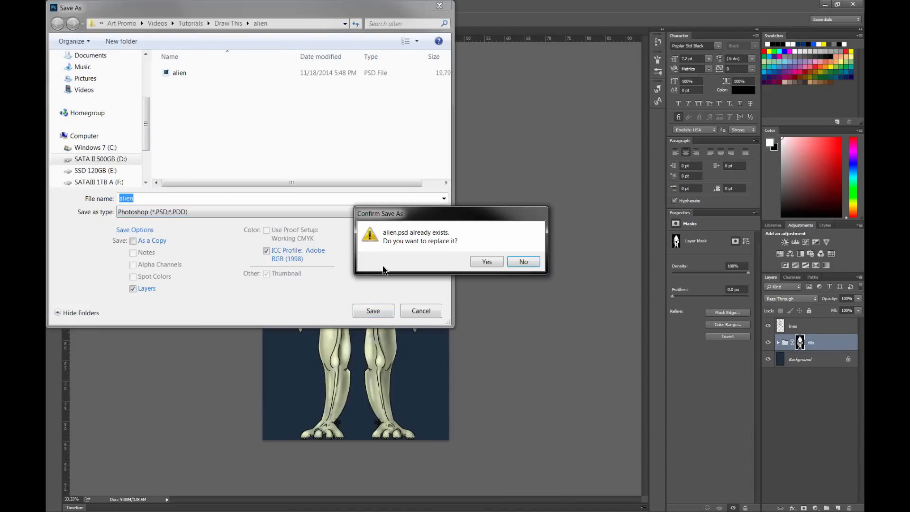
click(469, 261)
Merge the fills group into a single layer and apply its layer mask.
key(ctrl+e)
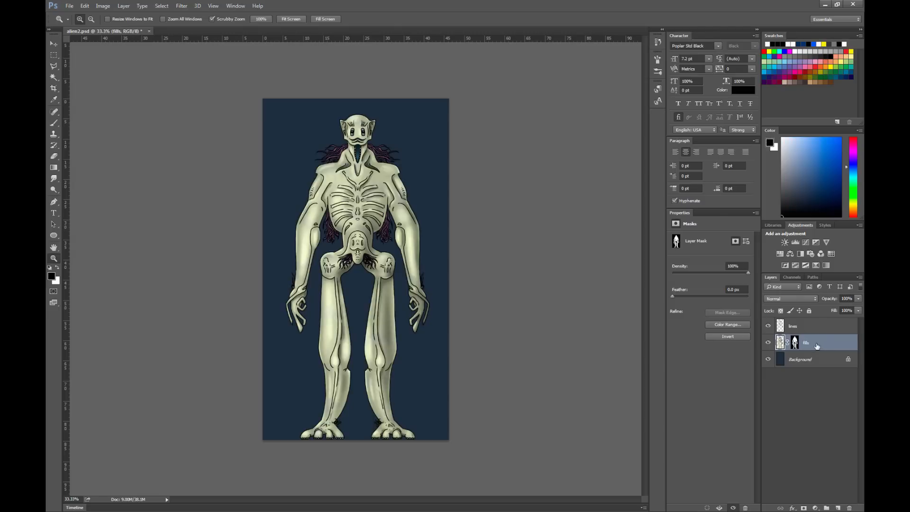
right_click(795, 342)
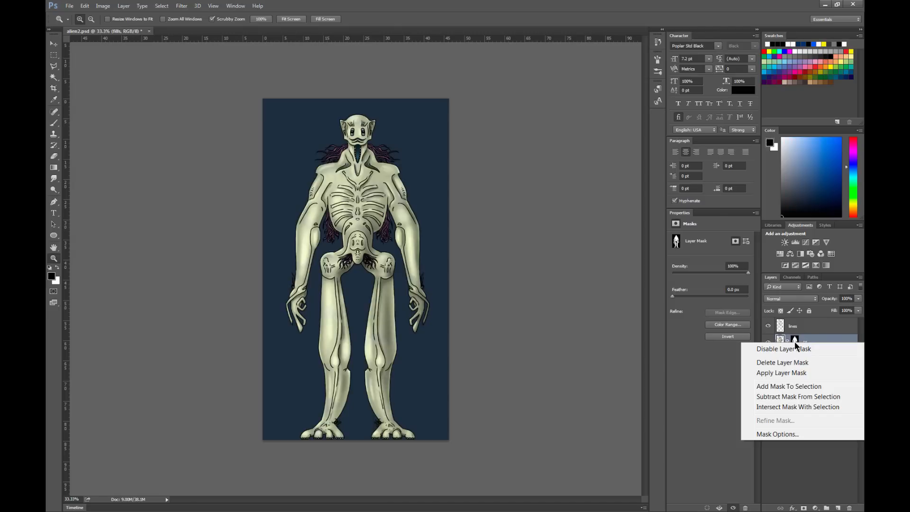
click(788, 371)
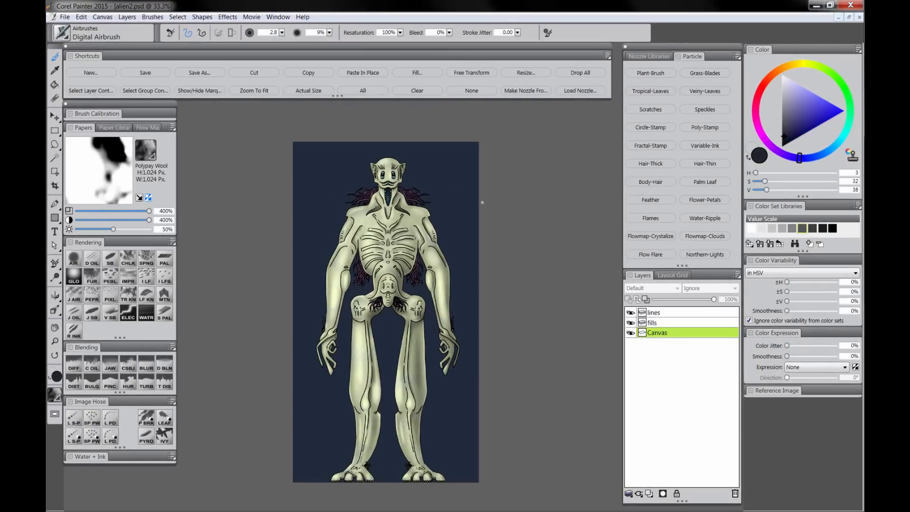
In Corel Painter, airbrush dark blue tones over the Canvas background and lighter blue H 230, S 144, V 168 on its upper-left part.
drag(452, 176, 479, 261)
mouse_move(510, 389)
mouse_down()
mouse_move(471, 465)
mouse_move(496, 432)
mouse_move(290, 497)
mouse_move(462, 357)
mouse_move(502, 158)
mouse_move(371, 448)
mouse_up()
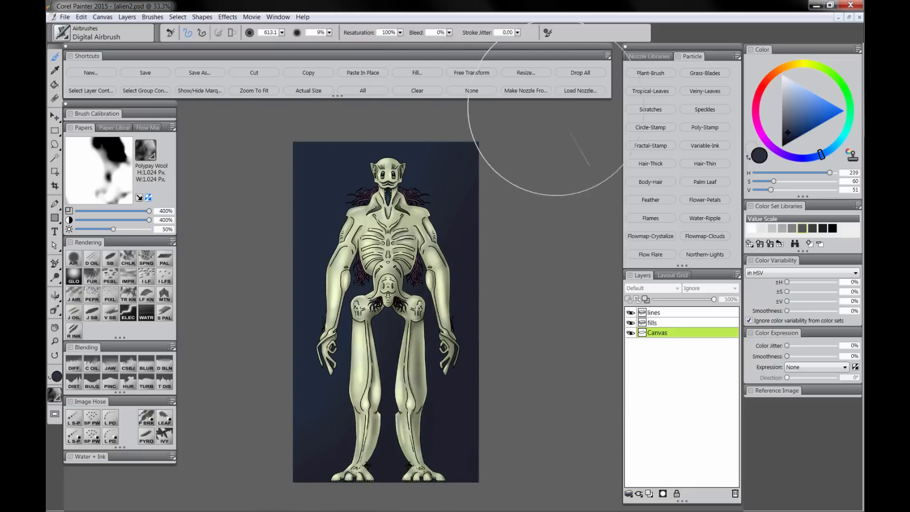
click(806, 99)
click(829, 149)
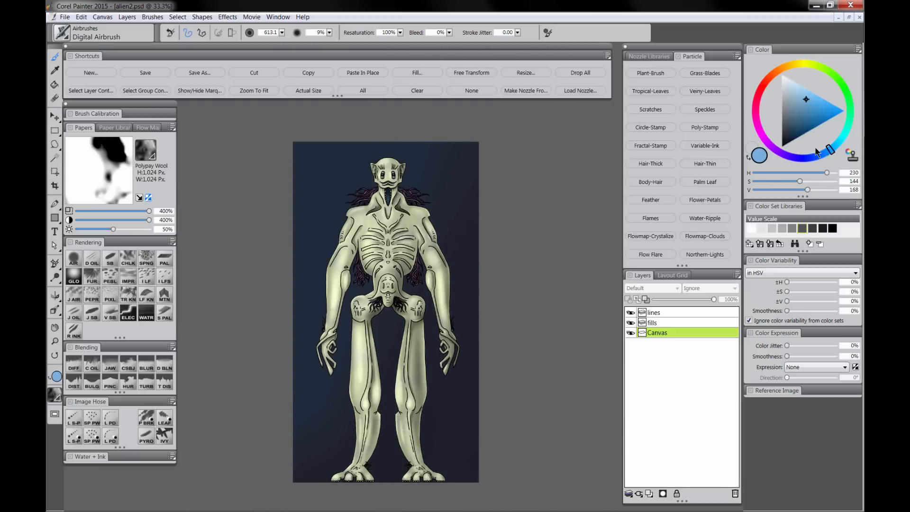
mouse_move(284, 122)
mouse_down()
mouse_move(376, 386)
mouse_move(350, 122)
mouse_move(447, 305)
mouse_move(284, 152)
mouse_move(396, 346)
mouse_move(349, 146)
mouse_up()
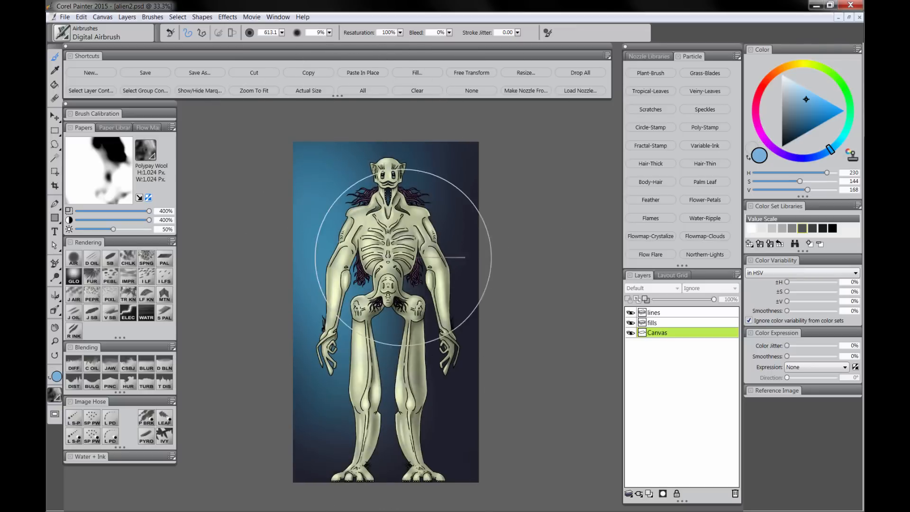
Airbrush pink H 52, S 144, V 168 into the background and near-black blue H 2, S 255, V 12 along its lower-right side.
click(758, 127)
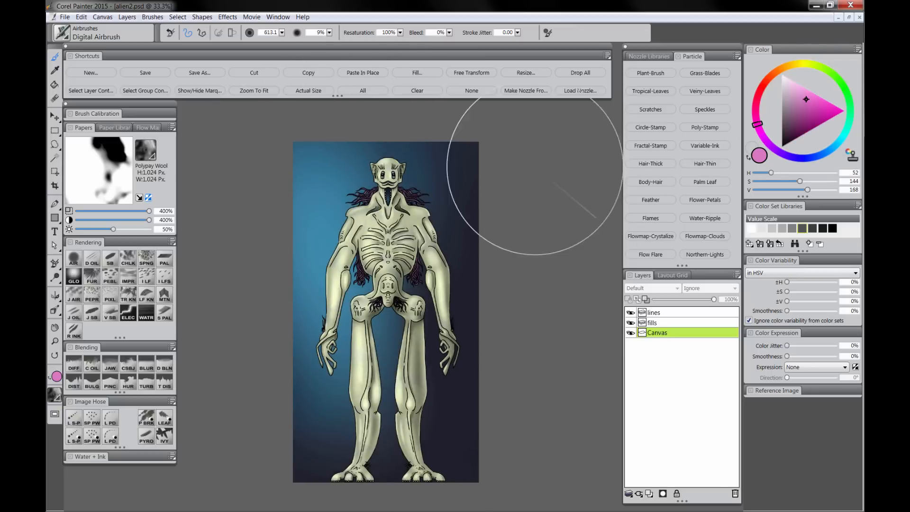
mouse_move(548, 183)
mouse_down()
mouse_move(404, 138)
mouse_move(412, 277)
mouse_move(446, 385)
mouse_move(435, 274)
mouse_move(404, 247)
mouse_move(433, 395)
mouse_move(414, 436)
mouse_move(301, 363)
mouse_move(379, 508)
mouse_move(386, 409)
mouse_move(392, 454)
mouse_move(419, 467)
mouse_move(314, 368)
mouse_move(390, 495)
mouse_up()
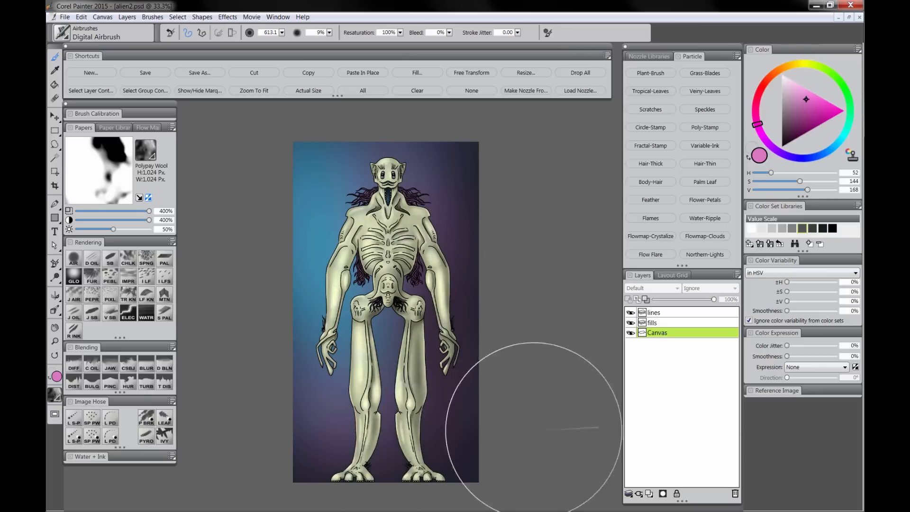
drag(787, 143, 788, 161)
click(799, 159)
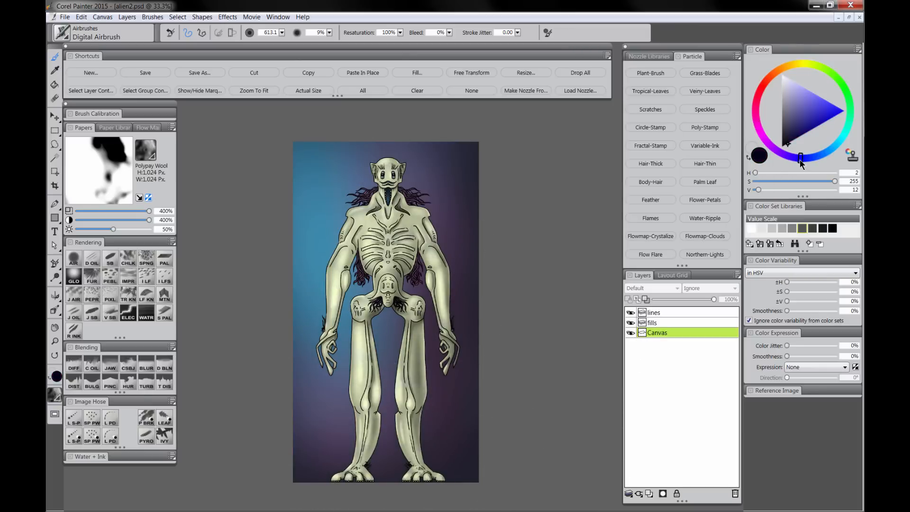
mouse_move(493, 434)
mouse_down()
mouse_move(506, 375)
mouse_move(428, 502)
mouse_move(431, 488)
mouse_move(486, 481)
mouse_move(308, 511)
mouse_move(544, 373)
mouse_up()
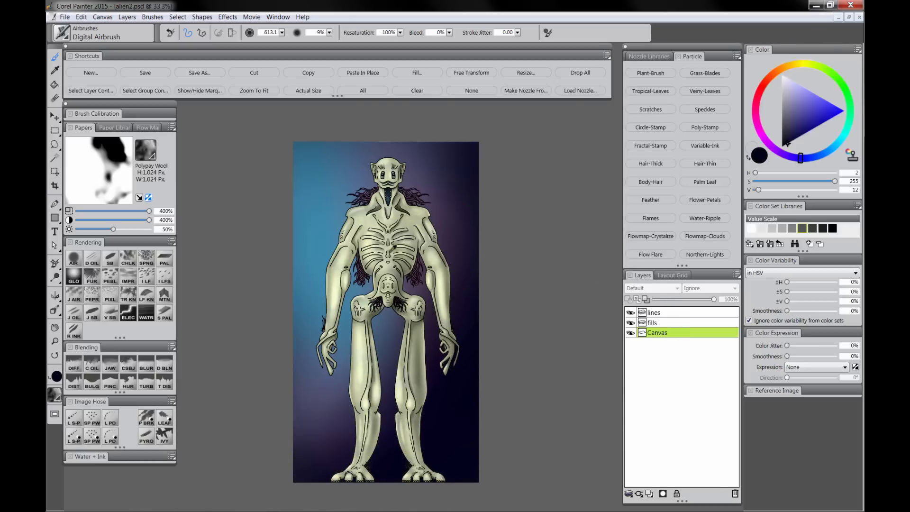
Airbrush a diagonal light beam from the background's upper-left corner in light blue H 225, S 255, V 208, narrowing the brush for its core.
alt+click(308, 182)
click(805, 88)
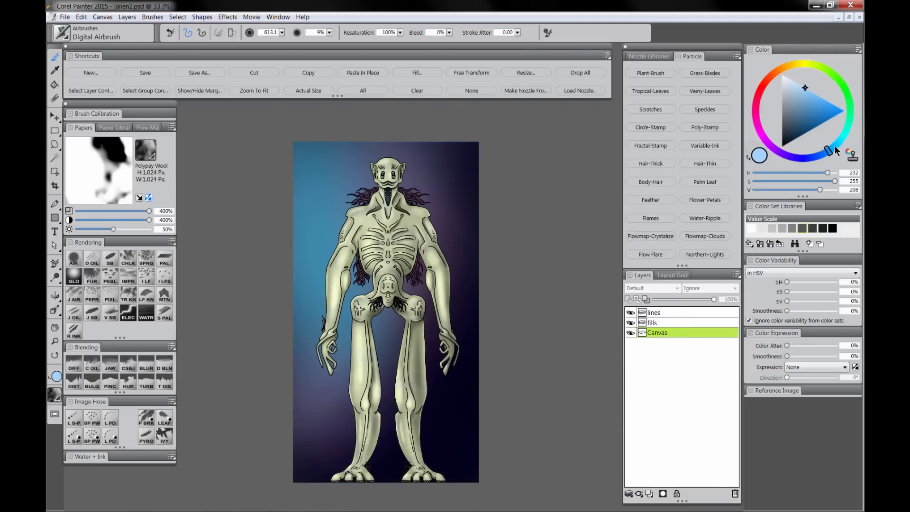
click(836, 151)
drag(324, 156, 334, 156)
drag(285, 131, 381, 367)
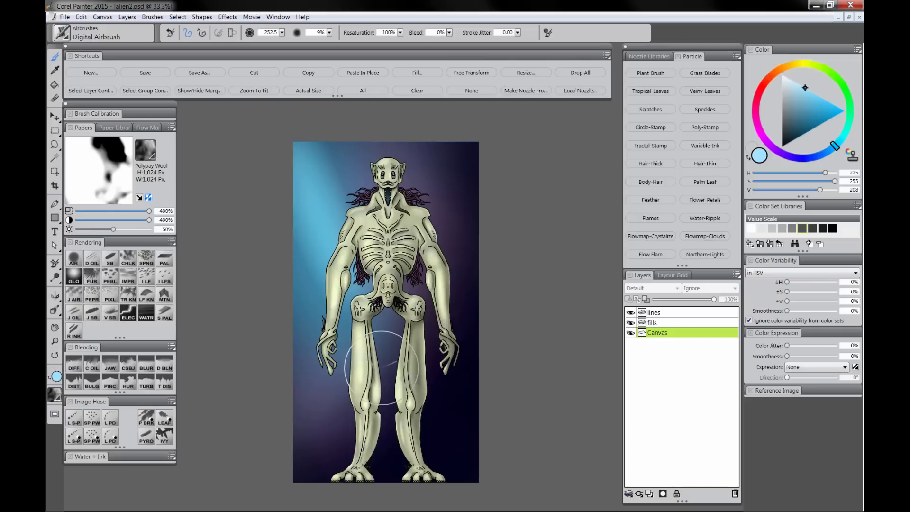
mouse_move(304, 143)
mouse_down()
mouse_move(282, 134)
mouse_move(332, 239)
mouse_up()
drag(286, 146, 334, 235)
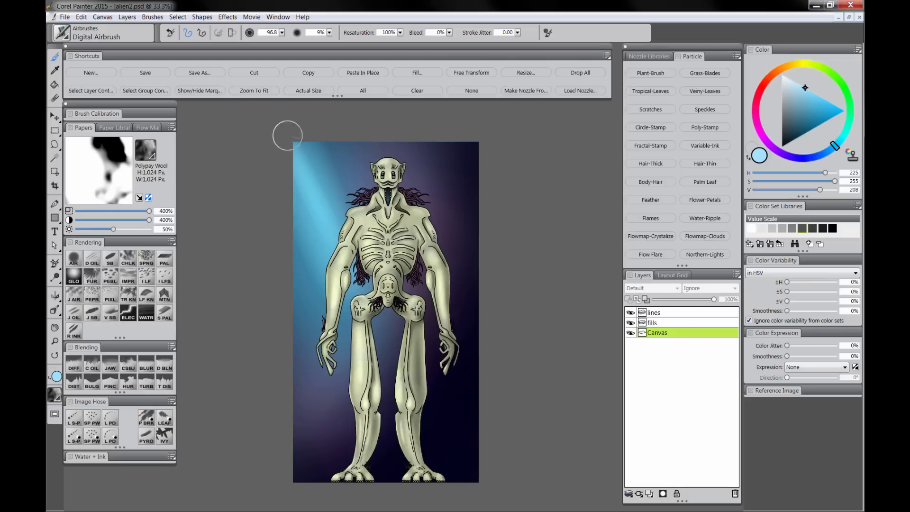
Select the fills layer's contents with the marquee hidden, and add a new layer above it set to Multiply.
click(664, 322)
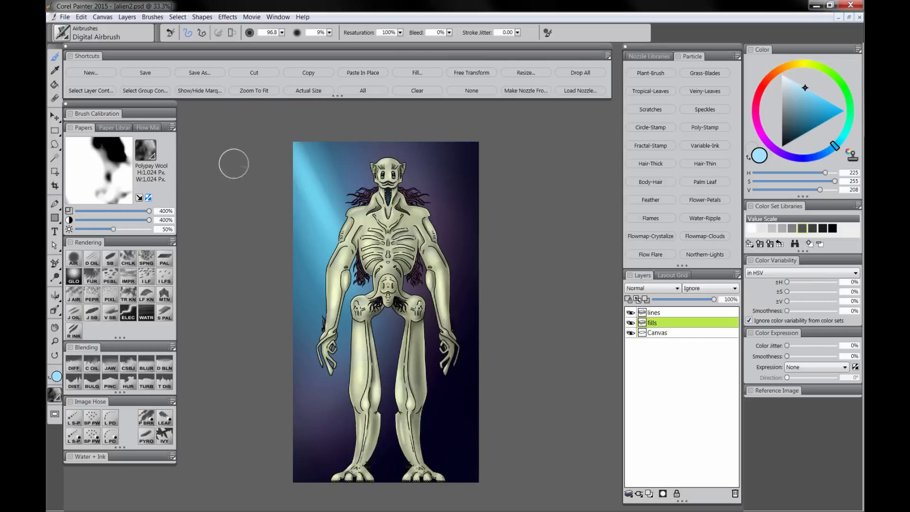
click(90, 91)
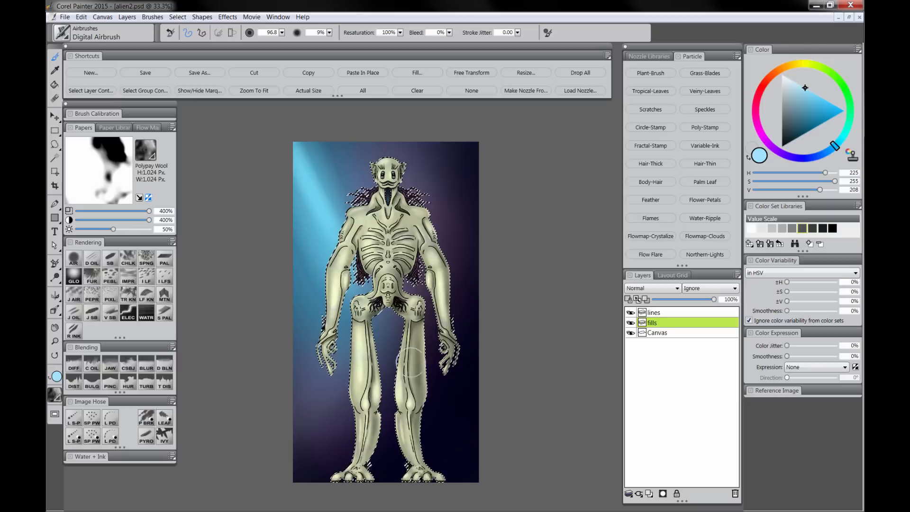
click(206, 91)
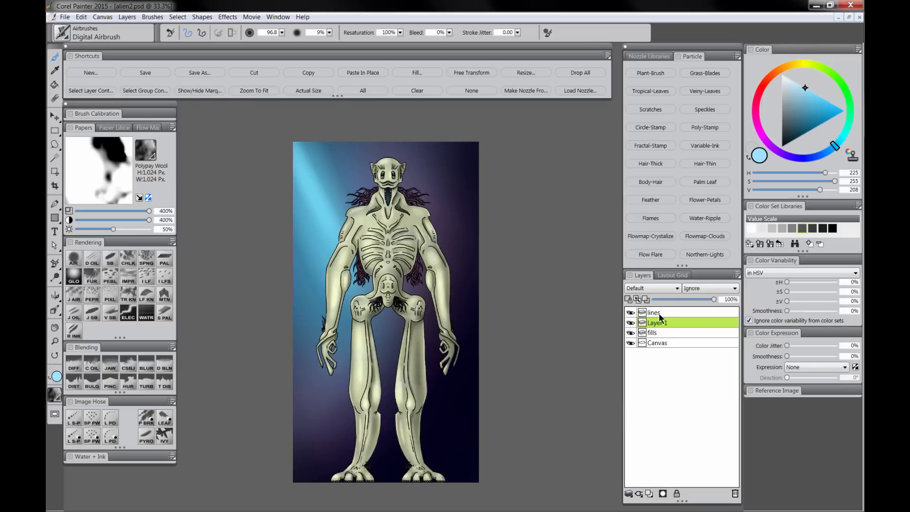
click(653, 288)
click(646, 366)
Shade the figure on the Multiply layer with dark purple sampled from the background, using a large airbrush.
alt+click(439, 213)
drag(424, 166, 398, 167)
mouse_move(404, 174)
mouse_down()
mouse_move(441, 317)
mouse_move(447, 436)
mouse_move(417, 364)
mouse_move(417, 304)
mouse_move(376, 381)
mouse_move(356, 477)
mouse_move(370, 499)
mouse_move(406, 314)
mouse_move(467, 341)
mouse_move(408, 492)
mouse_move(436, 463)
mouse_move(365, 431)
mouse_move(418, 442)
mouse_move(428, 294)
mouse_up()
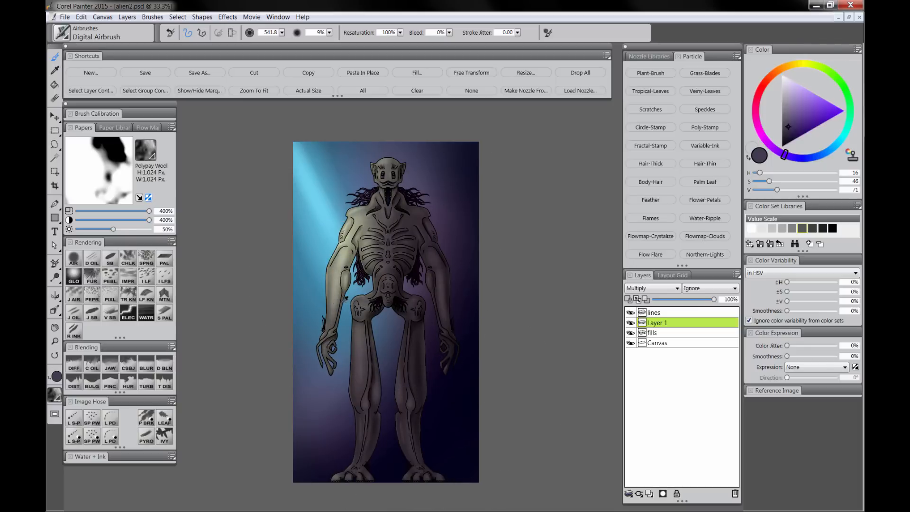
Tint the figure's left side with sampled background blue and darken its lower-right side with sampled dark blue H 2, S 119, V 23.
alt+click(318, 289)
mouse_move(339, 308)
mouse_down()
mouse_move(347, 491)
mouse_move(355, 396)
mouse_move(336, 351)
mouse_move(311, 457)
mouse_move(343, 221)
mouse_move(350, 335)
mouse_move(372, 251)
mouse_move(368, 159)
mouse_up()
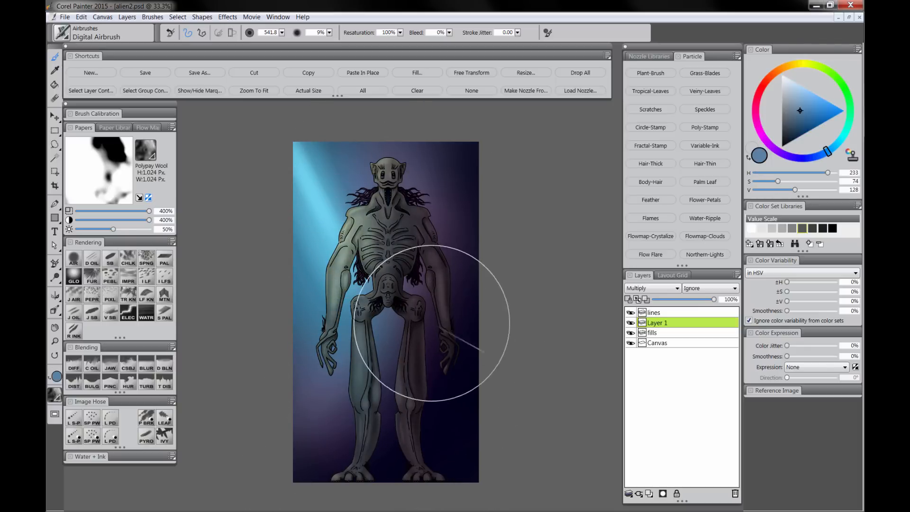
alt+click(463, 419)
mouse_move(381, 508)
mouse_down()
mouse_move(417, 459)
mouse_move(469, 301)
mouse_move(380, 470)
mouse_move(385, 493)
mouse_move(414, 453)
mouse_move(455, 295)
mouse_move(456, 245)
mouse_move(475, 380)
mouse_up()
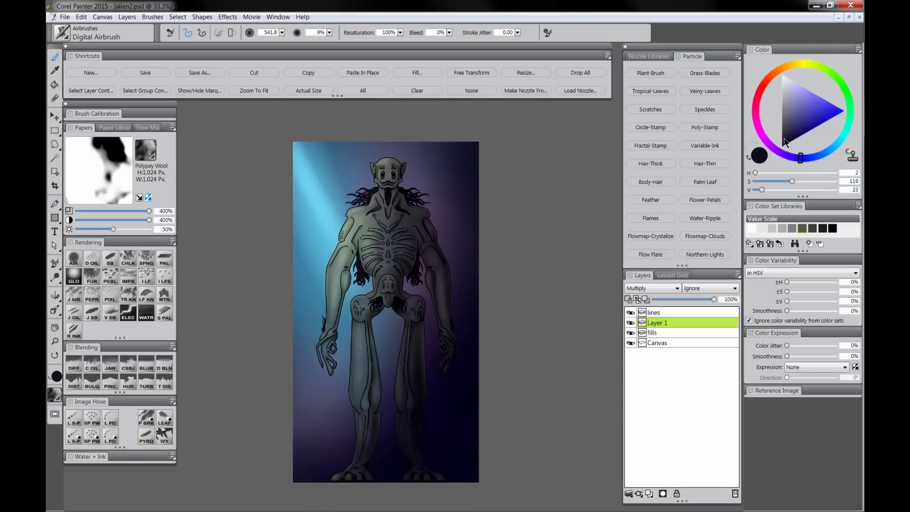
Airbrush white over the lit areas of the head, torso, arms and legs on the Multiply layer, using progressively smaller brush sizes.
drag(785, 143, 781, 75)
mouse_move(391, 165)
mouse_down()
mouse_move(381, 150)
mouse_move(374, 237)
mouse_move(396, 178)
mouse_move(385, 176)
mouse_move(329, 233)
mouse_move(374, 187)
mouse_move(345, 221)
mouse_move(315, 329)
mouse_move(344, 259)
mouse_move(328, 298)
mouse_move(324, 356)
mouse_move(374, 208)
mouse_move(386, 273)
mouse_move(380, 221)
mouse_move(378, 303)
mouse_move(359, 303)
mouse_move(359, 404)
mouse_move(359, 299)
mouse_move(357, 480)
mouse_move(409, 309)
mouse_move(393, 282)
mouse_move(406, 308)
mouse_move(400, 357)
mouse_up()
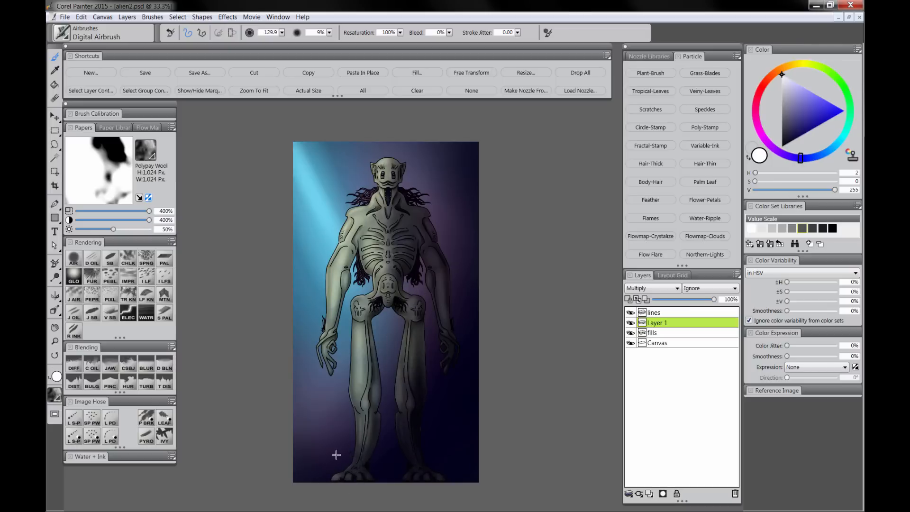
mouse_move(352, 250)
mouse_down()
mouse_move(436, 292)
mouse_move(405, 297)
mouse_move(388, 398)
mouse_move(353, 466)
mouse_up()
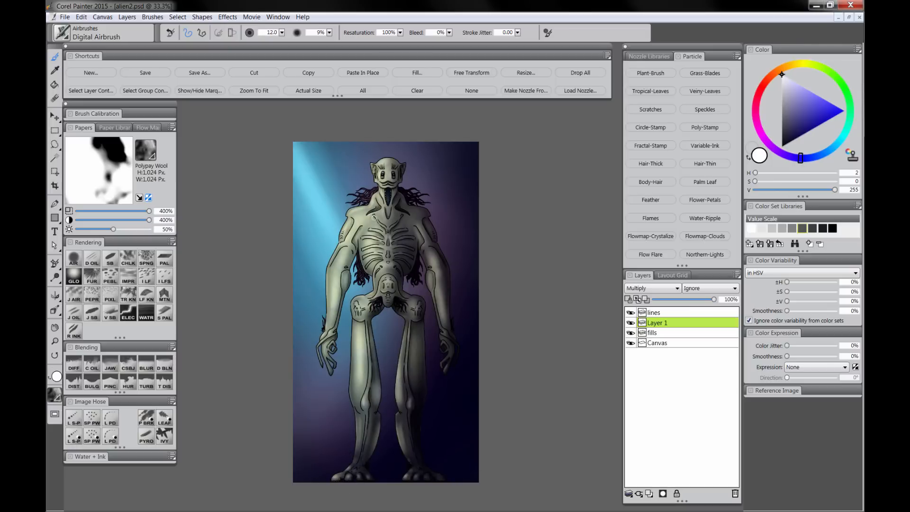
drag(429, 272, 428, 287)
Make the Canvas active, clear the selection, and prepare a smaller airbrush with a light purple color.
click(657, 343)
click(775, 150)
click(796, 83)
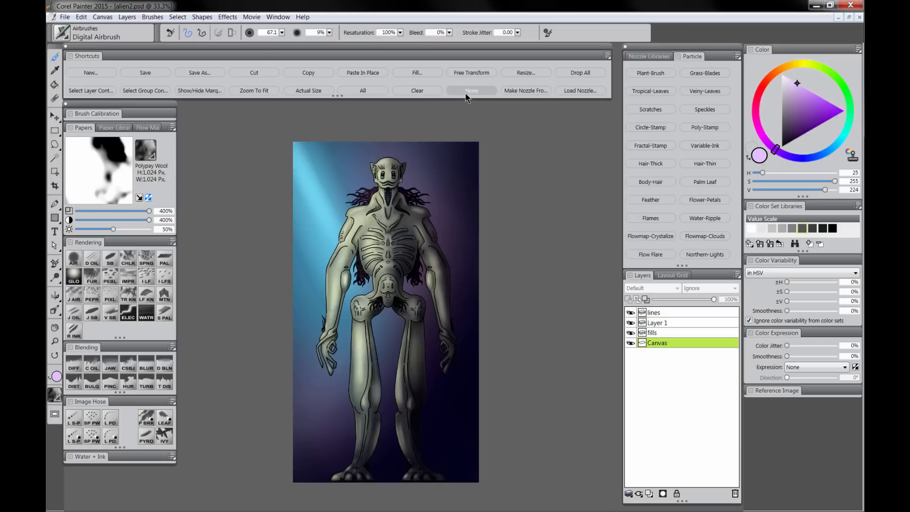
click(467, 90)
drag(799, 108, 803, 88)
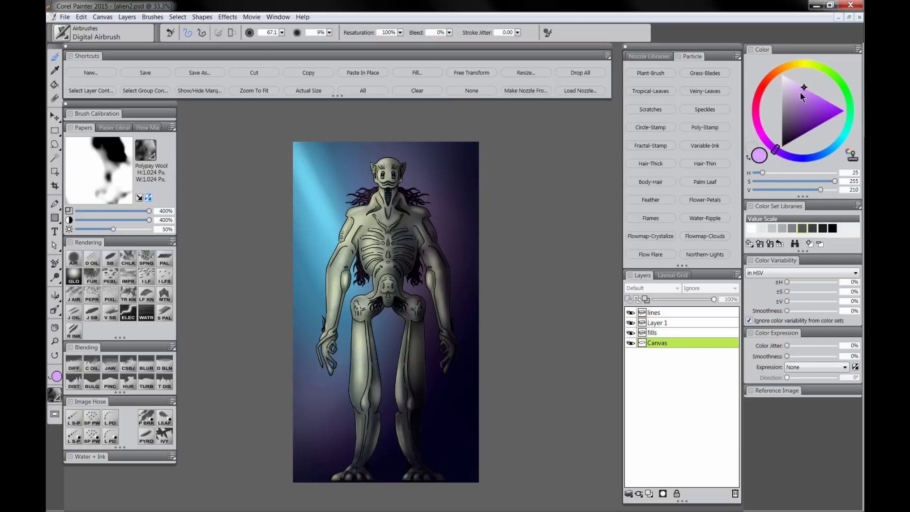
click(770, 145)
key([)
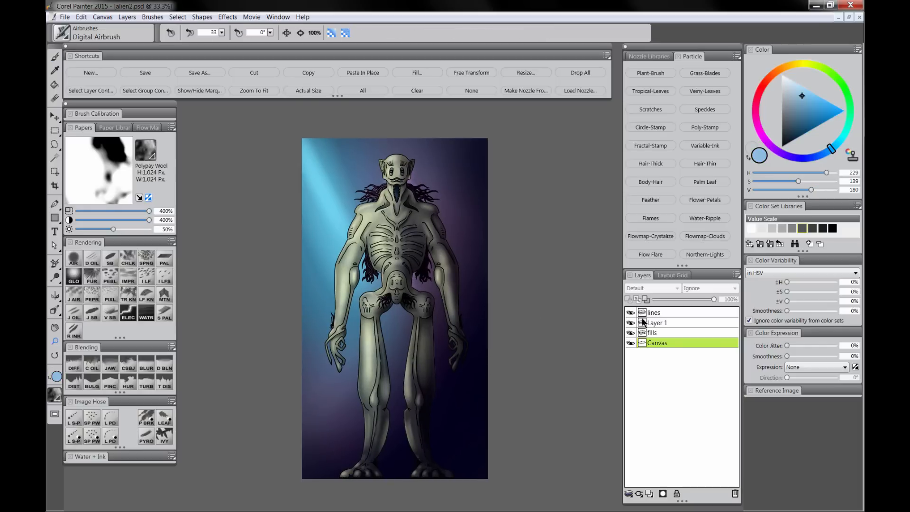
Compare the figure with the Multiply shading layer hidden and shown, and reduce that layer's opacity to 79%.
click(630, 323)
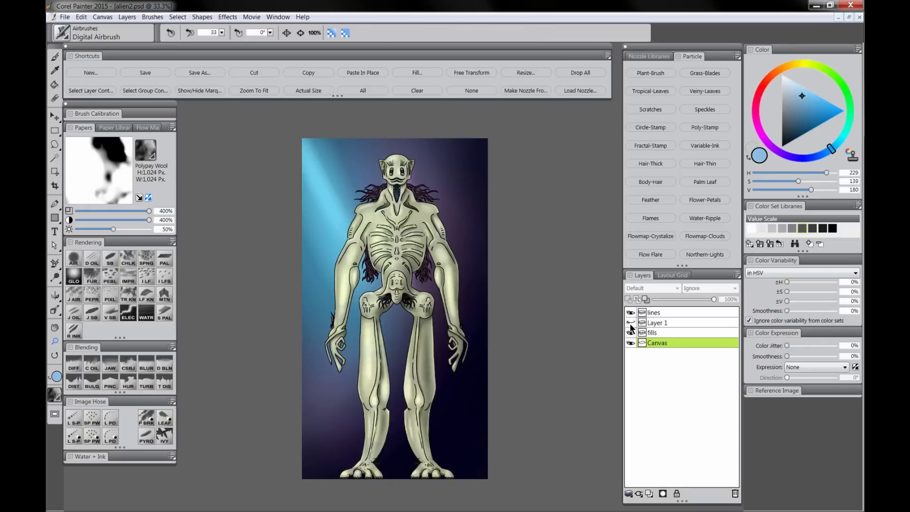
click(630, 322)
click(658, 322)
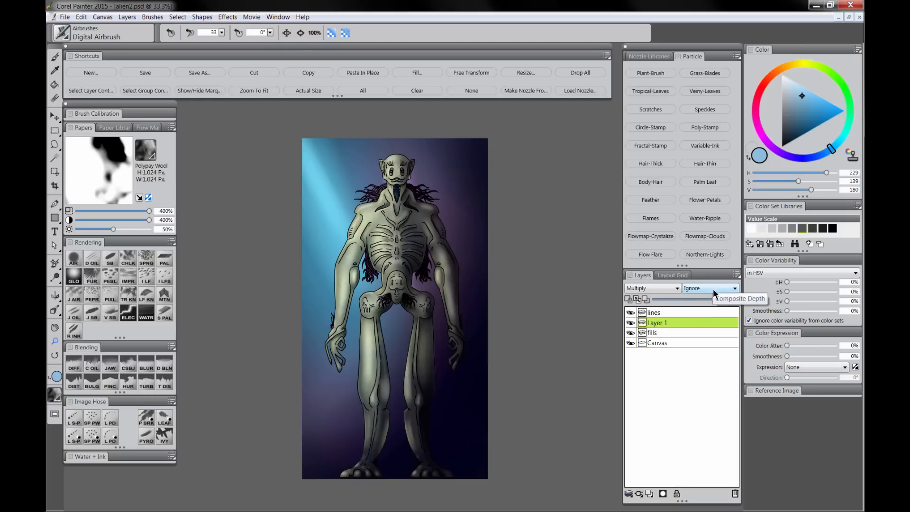
drag(713, 299, 705, 299)
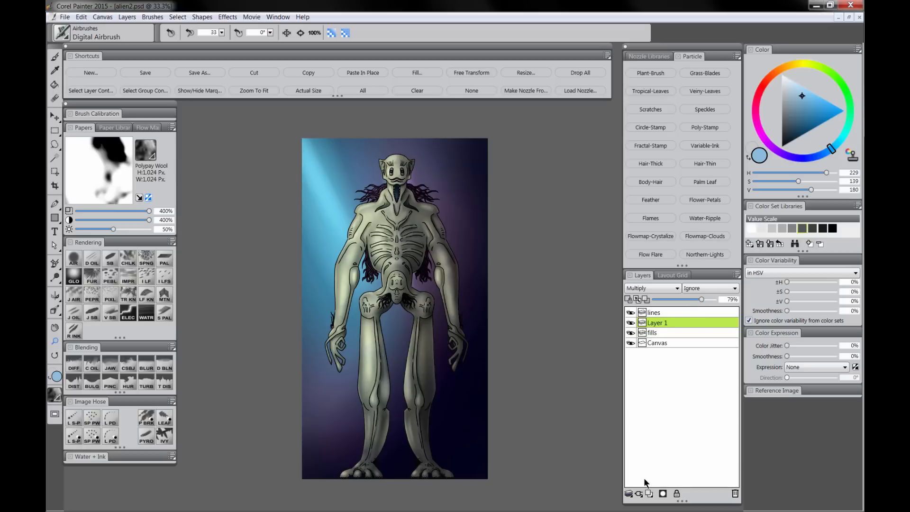
Add a Screen layer named glow above the shadow layer and prepare the Digital Airbrush with pale yellow H 131, S 172, V 209.
click(661, 289)
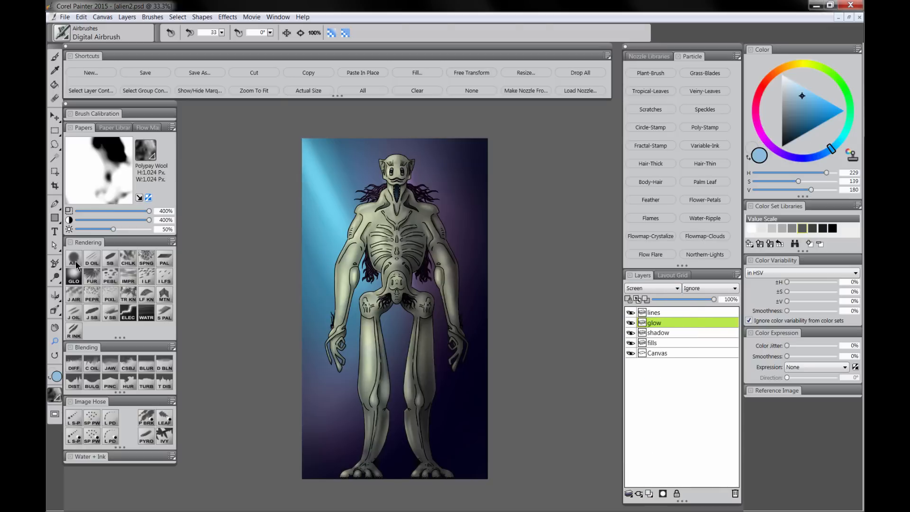
click(76, 263)
alt+click(400, 168)
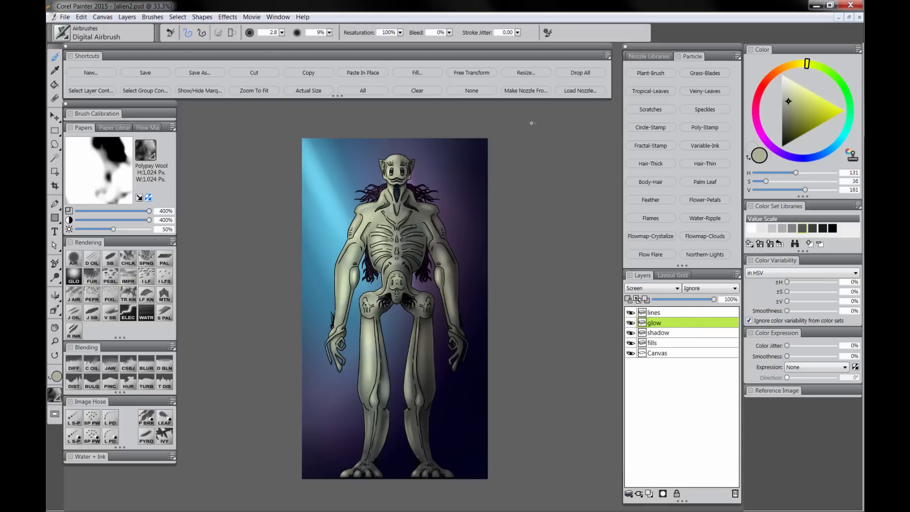
click(797, 88)
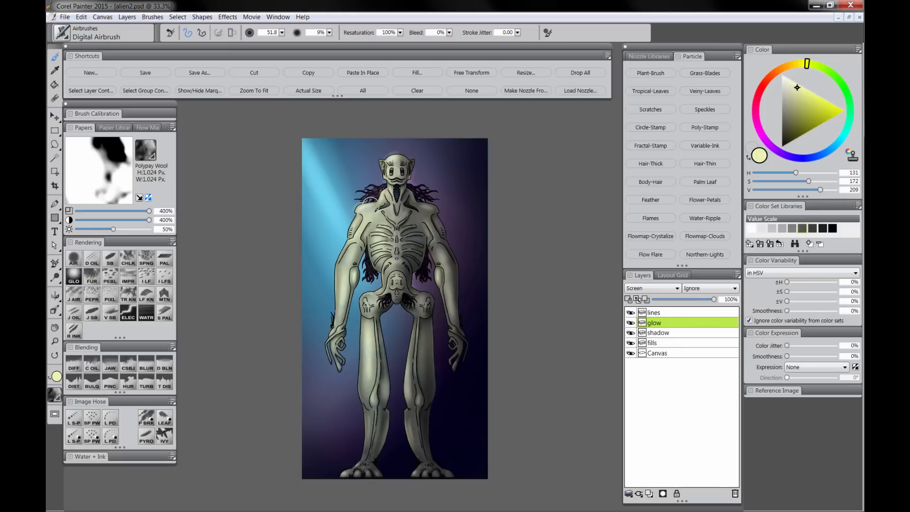
Try pale yellow airbrush strokes over the arms and legs on the glow layer, and undo them.
drag(358, 225, 348, 300)
drag(367, 294, 370, 299)
drag(438, 270, 437, 283)
drag(368, 329, 368, 379)
drag(406, 370, 413, 397)
key(ctrl+z)
key(ctrl+z)
key(bracketleft)
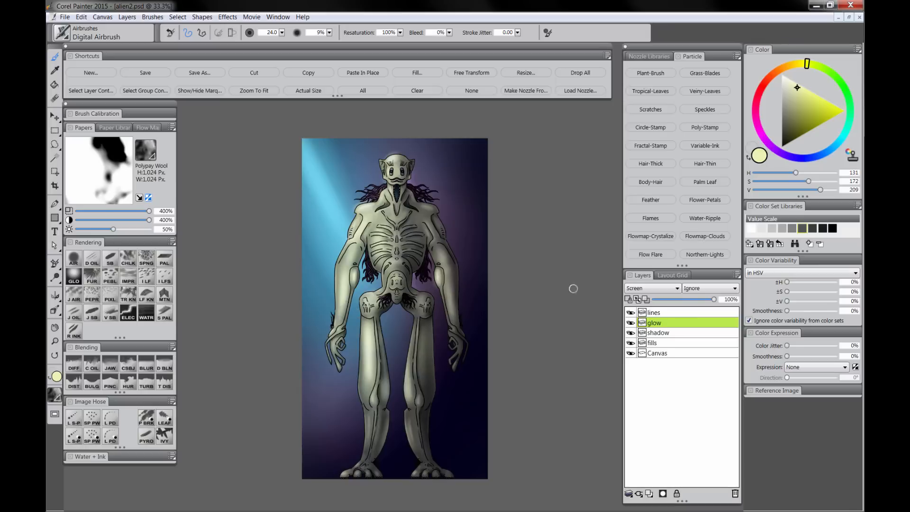
Select the content of the fills layer.
click(661, 341)
right_click(661, 342)
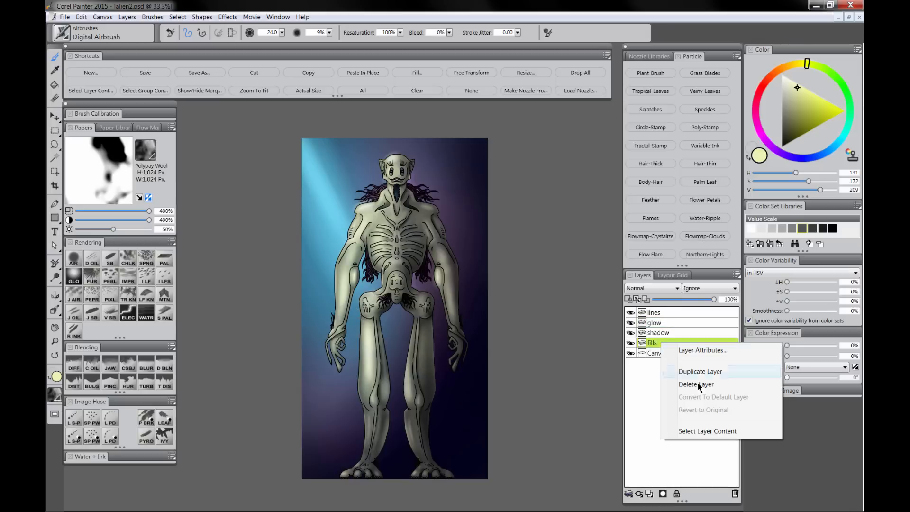
click(696, 431)
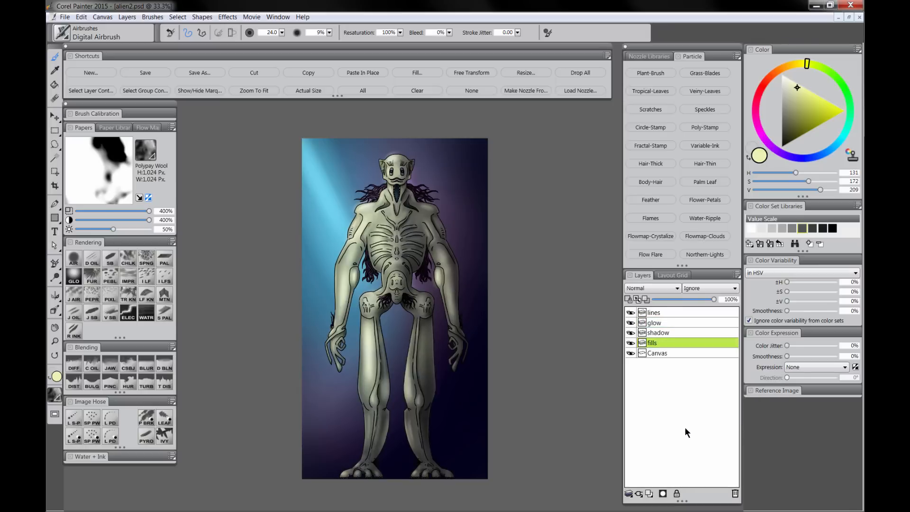
Add a layer named texture directly above the fills layer and set its blending to Multiply.
click(649, 494)
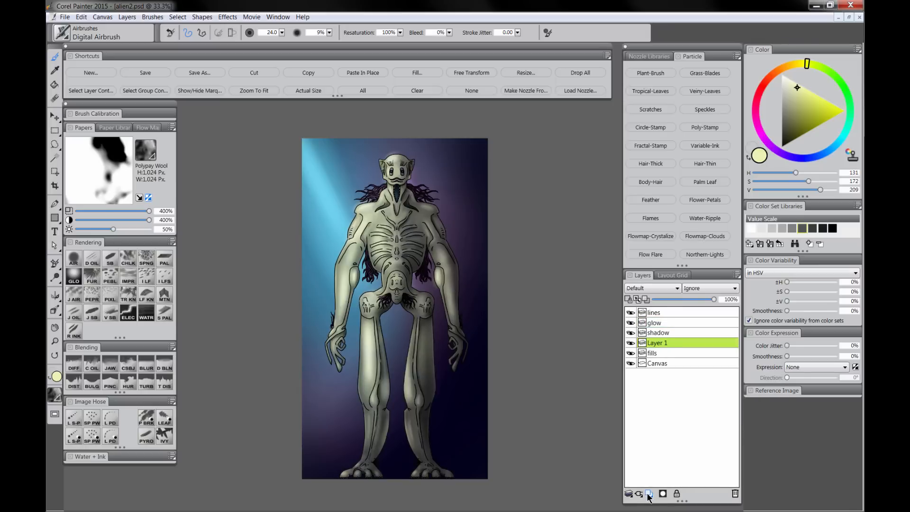
double_click(656, 343)
text(te)
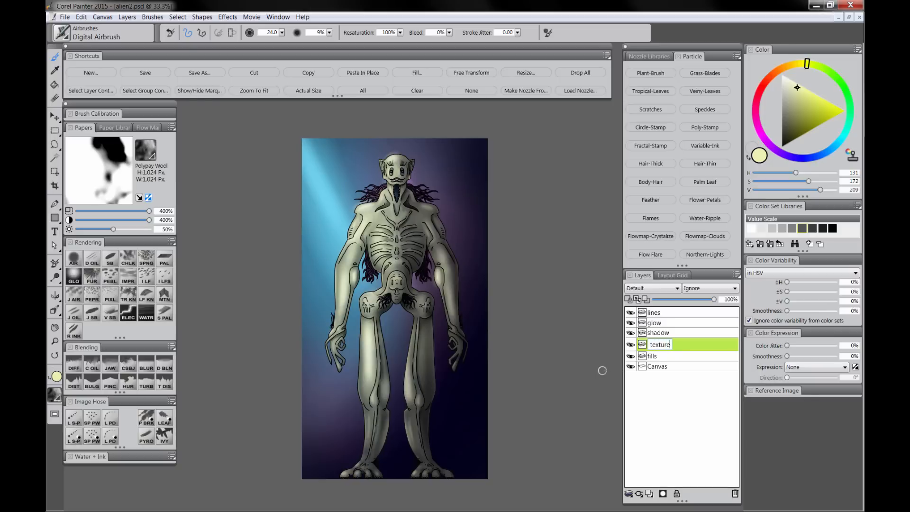
text(xture)
key(Return)
click(656, 291)
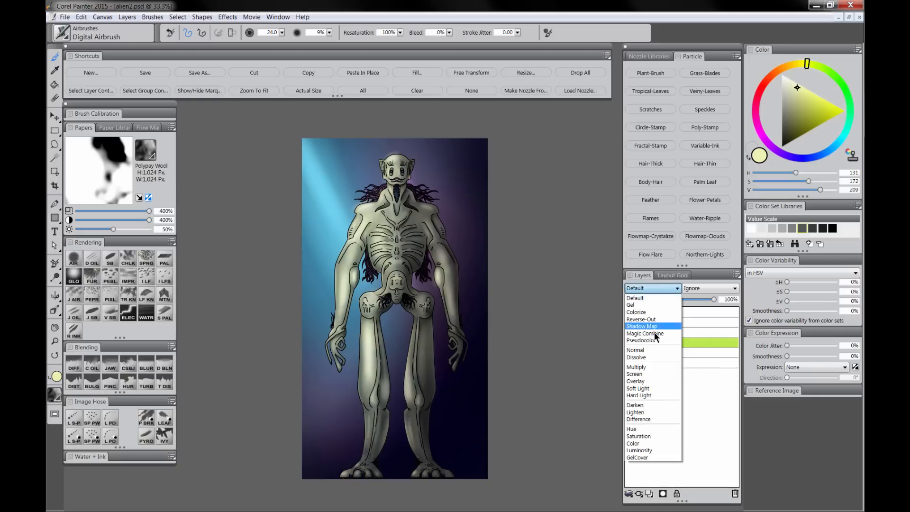
click(654, 368)
Dab orange H 102, S 249, V 98 over the whole figure with a large Sponge brush on the texture layer.
click(807, 133)
drag(847, 99, 774, 84)
drag(820, 124, 830, 120)
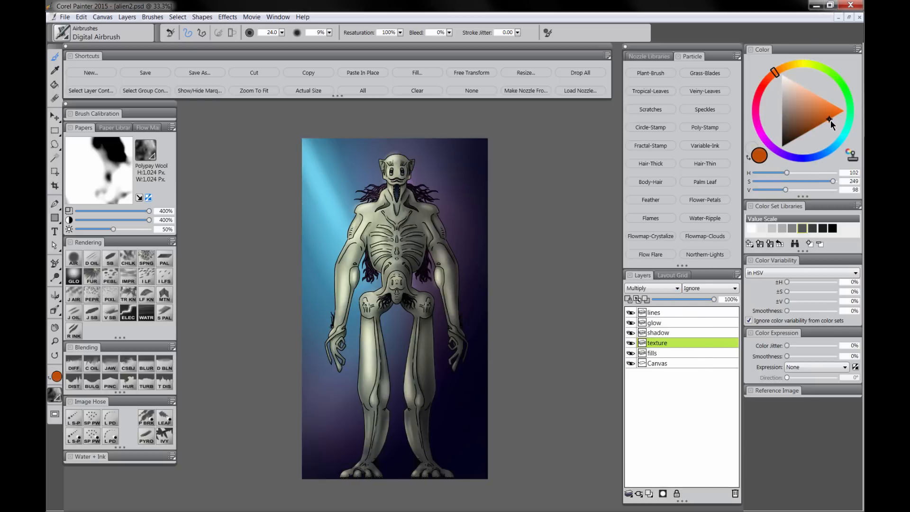
click(139, 260)
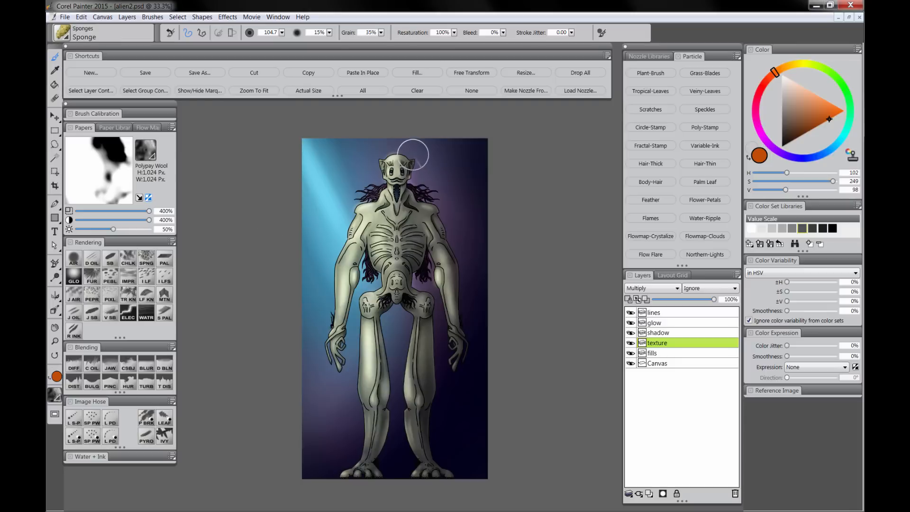
mouse_move(427, 167)
mouse_down()
mouse_move(352, 207)
mouse_move(338, 245)
mouse_move(446, 303)
mouse_move(398, 347)
mouse_move(322, 385)
mouse_move(339, 403)
mouse_up()
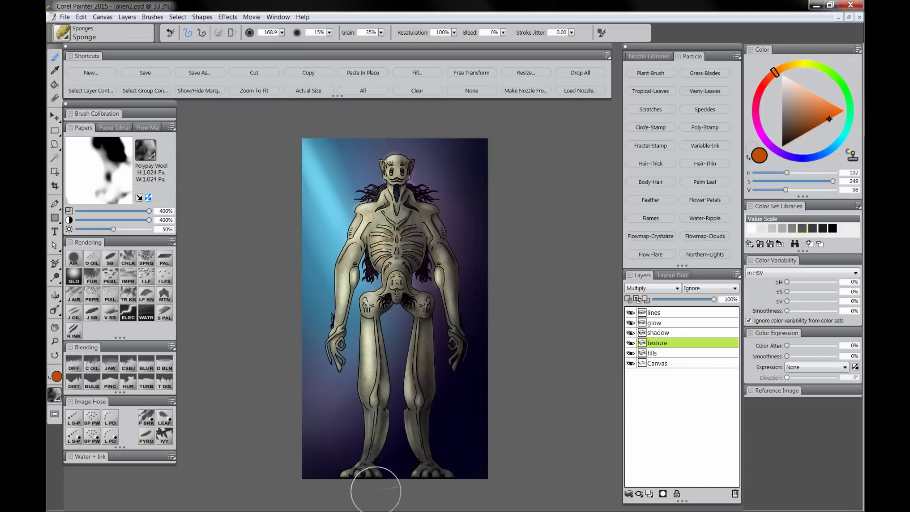
Sponge cyan H 214, S 249, V 98 over the figure and reduce the texture layer's opacity to 33%.
click(810, 152)
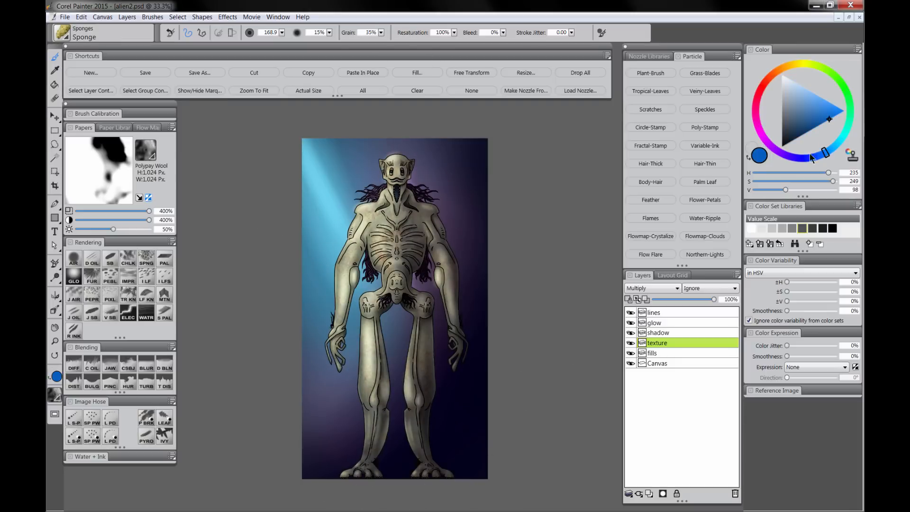
click(843, 136)
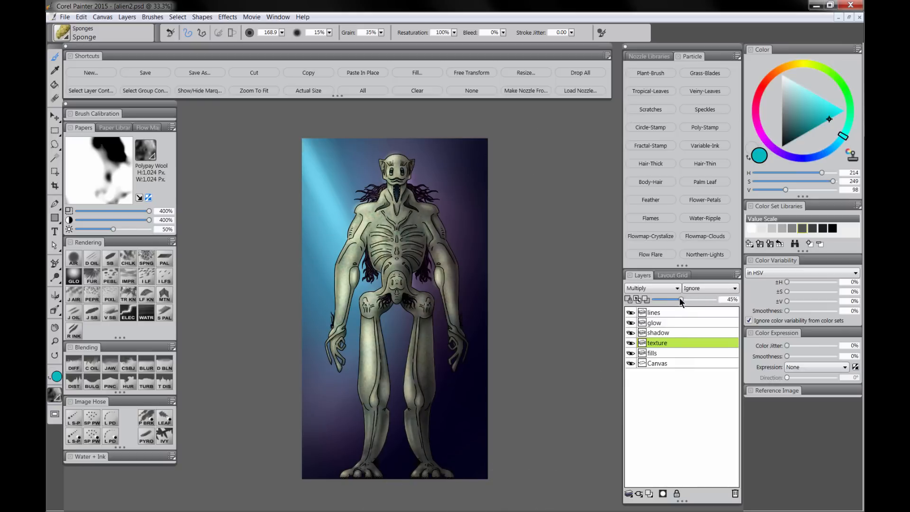
drag(676, 299, 673, 300)
Add a layer named hilights above the texture layer.
click(55, 340)
click(421, 279)
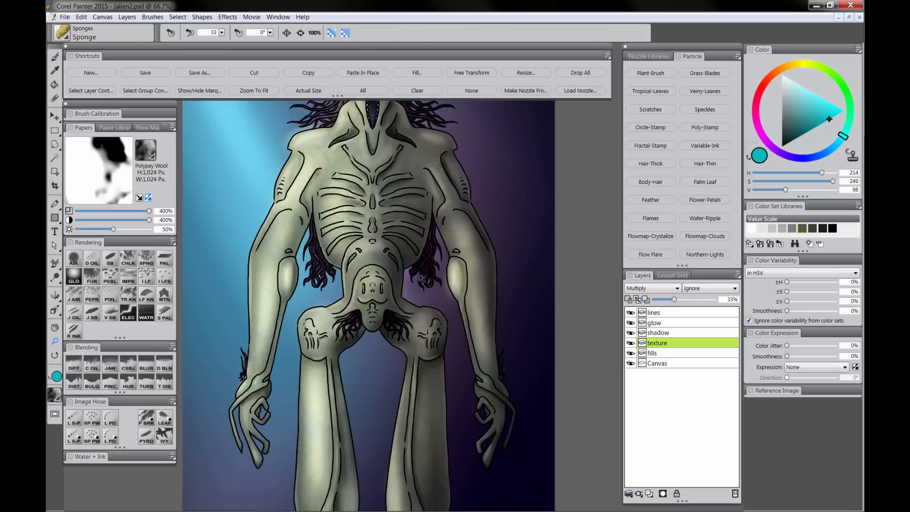
drag(389, 271, 389, 335)
click(393, 291)
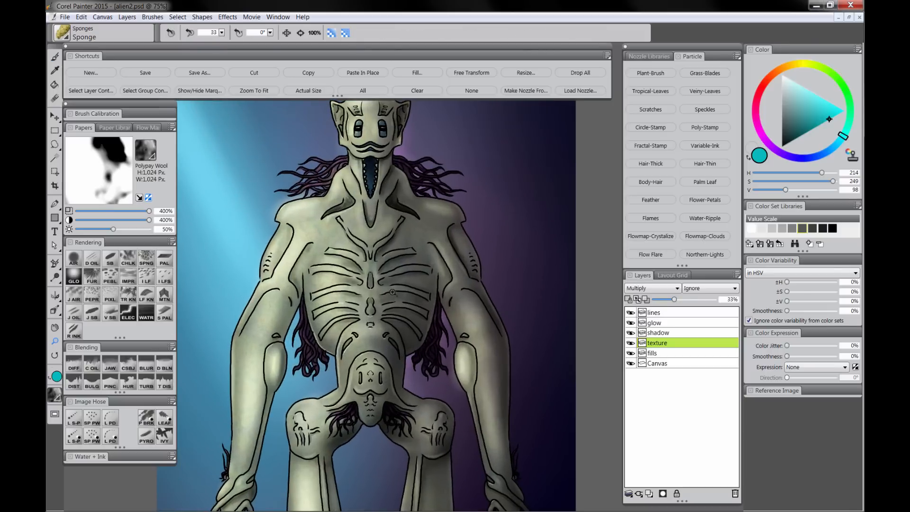
drag(393, 291, 399, 323)
click(649, 493)
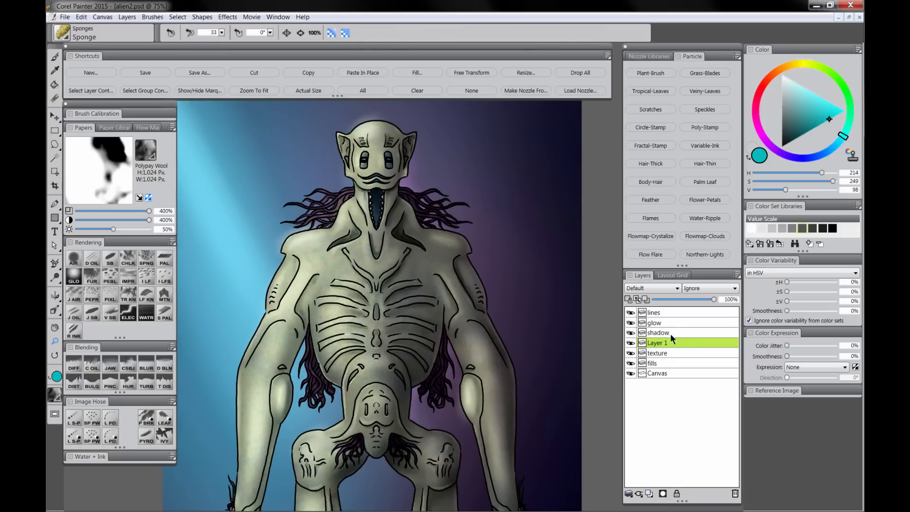
double_click(656, 342)
text(hilights)
key(Return)
Set the hilights layer to Screen and prepare the Glow brush with blue sampled from the background, H 229, S 100, V 156.
click(75, 277)
click(652, 287)
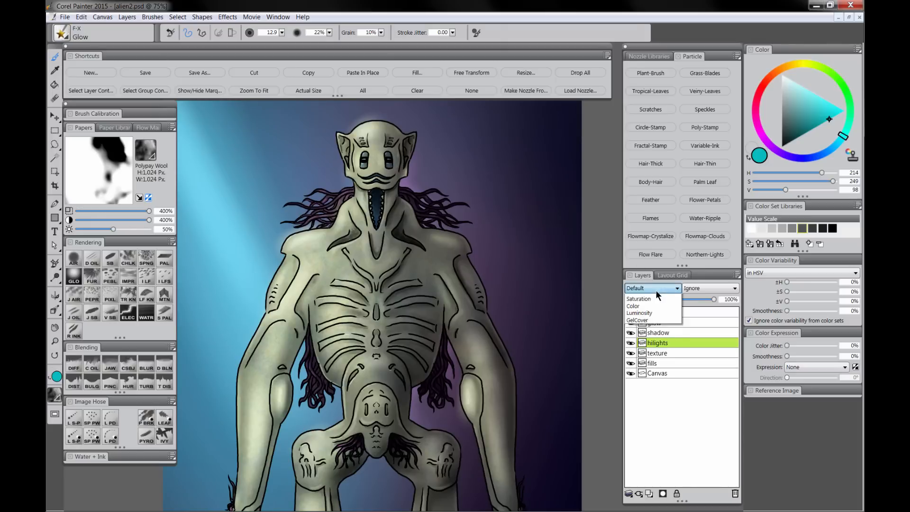
click(646, 368)
alt+click(267, 192)
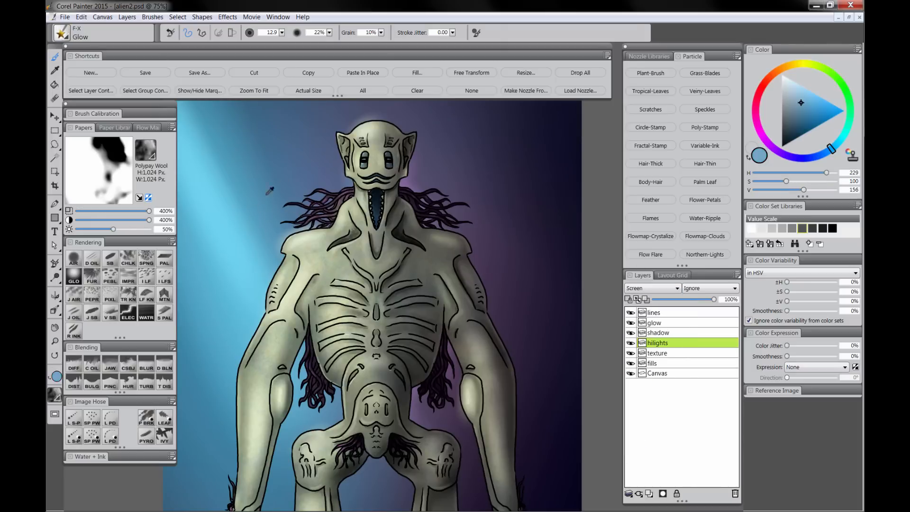
Paint blue highlights on the figure's head, shoulders, torso and arms with a small Glow brush, varying its size.
ctrl+alt+drag(354, 129, 353, 130)
drag(283, 263, 267, 298)
drag(382, 252, 428, 163)
drag(353, 337, 279, 365)
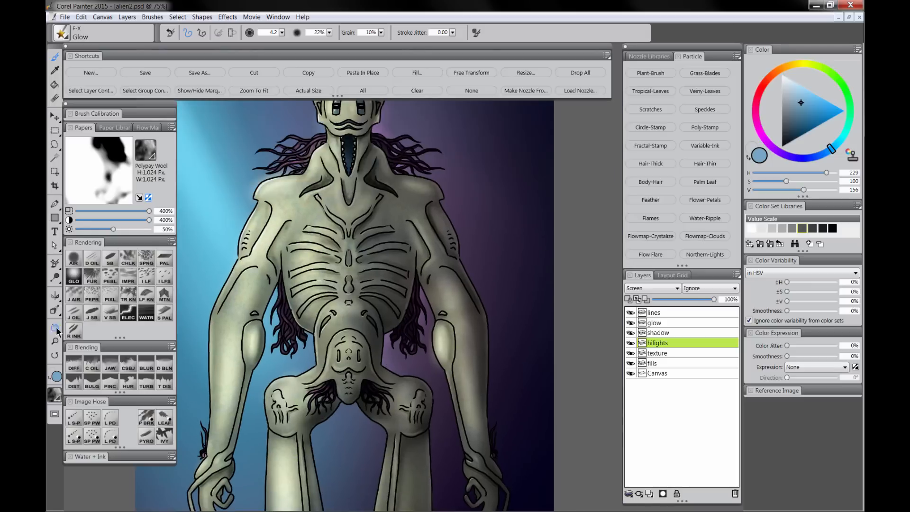
key(ctrl+minus)
mouse_move(330, 190)
mouse_down()
mouse_move(341, 178)
mouse_move(325, 188)
mouse_up()
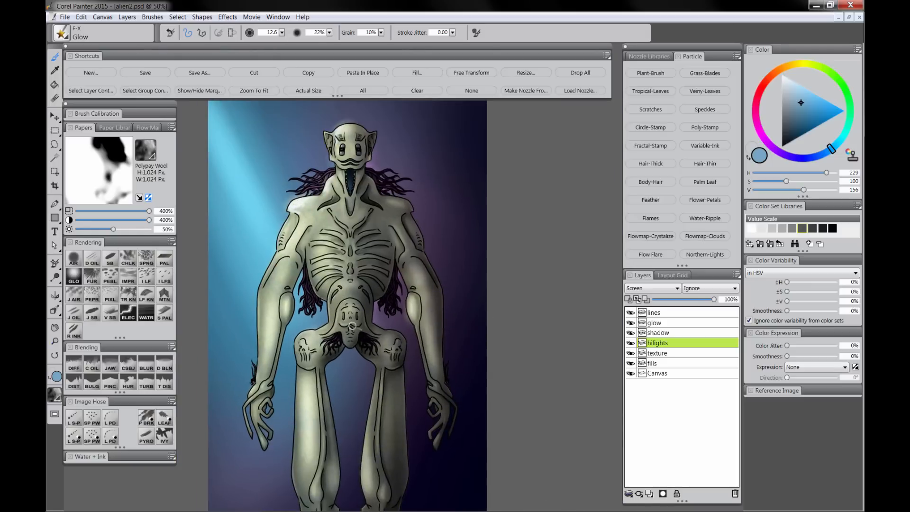
Smear the shoulder highlights on the hilights layer with the Distorto brush at size 60.
click(74, 363)
key(bracketright)
key(bracketright)
key(bracketright)
key(bracketright)
key(bracketright)
key(bracketright)
key(bracketright)
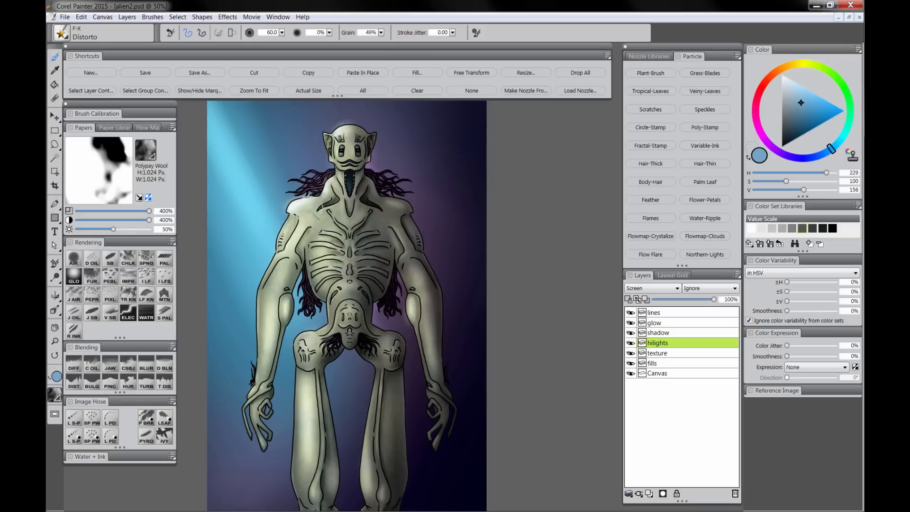
drag(306, 217, 290, 202)
Add a new layer above the glow layer and set its blending to Overlay.
click(56, 341)
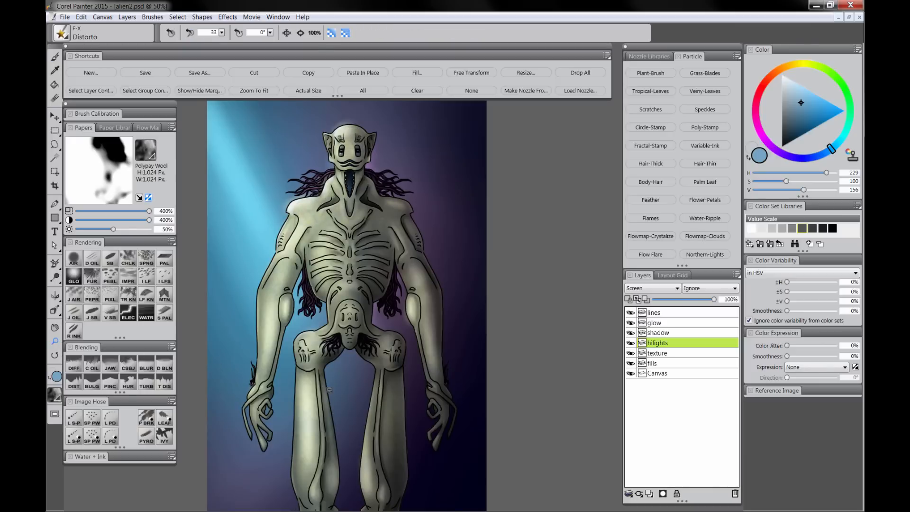
alt+click(382, 406)
click(682, 322)
click(649, 493)
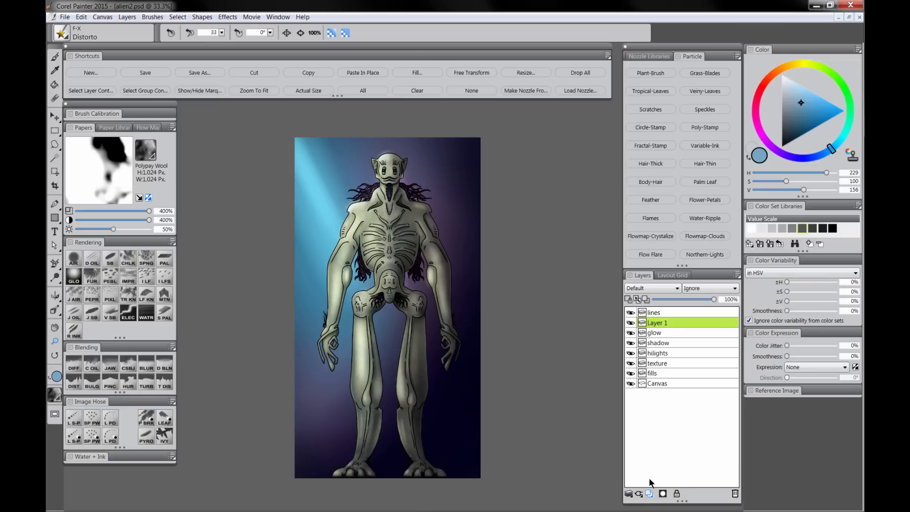
click(654, 289)
click(647, 380)
Fill the new Overlay layer with teal H 204, S 182, V 135.
click(851, 126)
click(824, 108)
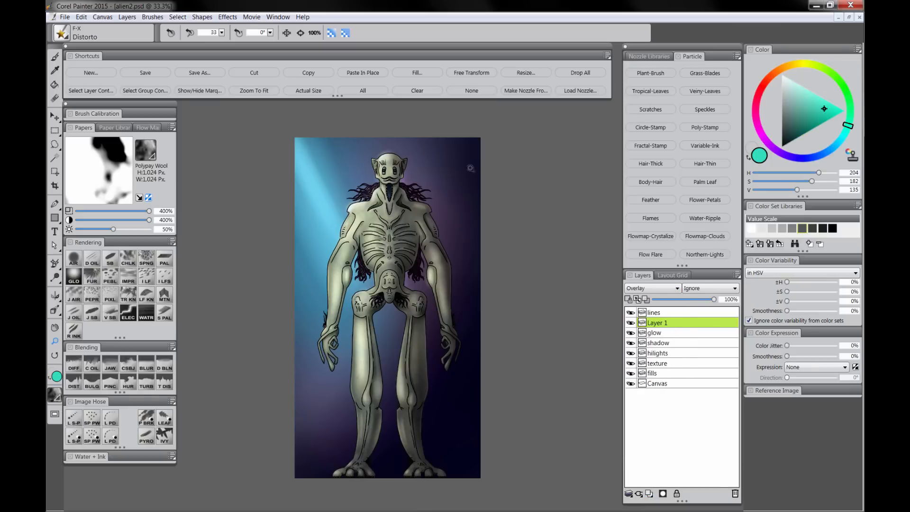
click(420, 74)
click(470, 301)
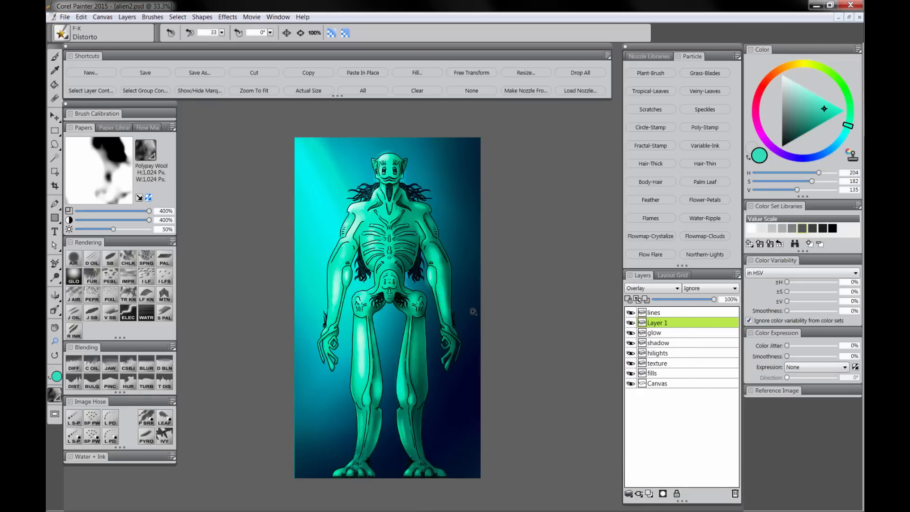
Add a layer mask to the teal layer and airbrush black over the figure and surrounding background at size 582.1.
click(74, 261)
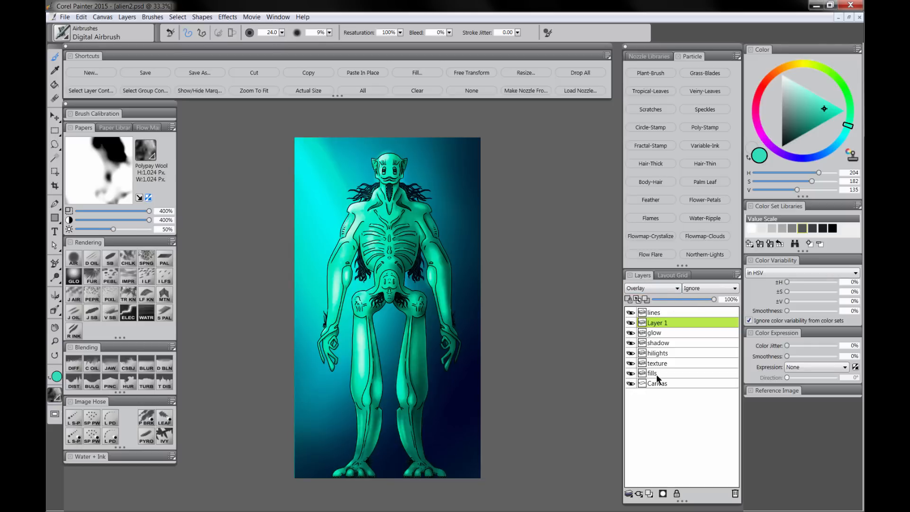
click(662, 493)
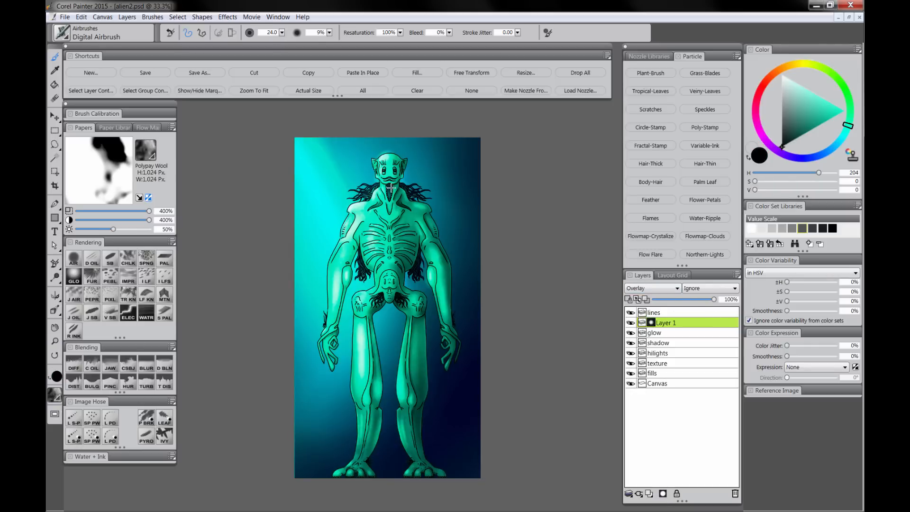
drag(386, 189, 378, 182)
mouse_move(378, 182)
mouse_down()
mouse_move(385, 311)
mouse_move(379, 255)
mouse_move(351, 202)
mouse_move(359, 294)
mouse_move(443, 188)
mouse_move(404, 379)
mouse_move(321, 420)
mouse_move(363, 459)
mouse_move(424, 289)
mouse_move(414, 394)
mouse_move(352, 488)
mouse_move(413, 332)
mouse_move(457, 265)
mouse_move(416, 153)
mouse_move(347, 143)
mouse_move(354, 217)
mouse_move(315, 355)
mouse_move(366, 451)
mouse_move(408, 446)
mouse_move(335, 414)
mouse_move(341, 493)
mouse_up()
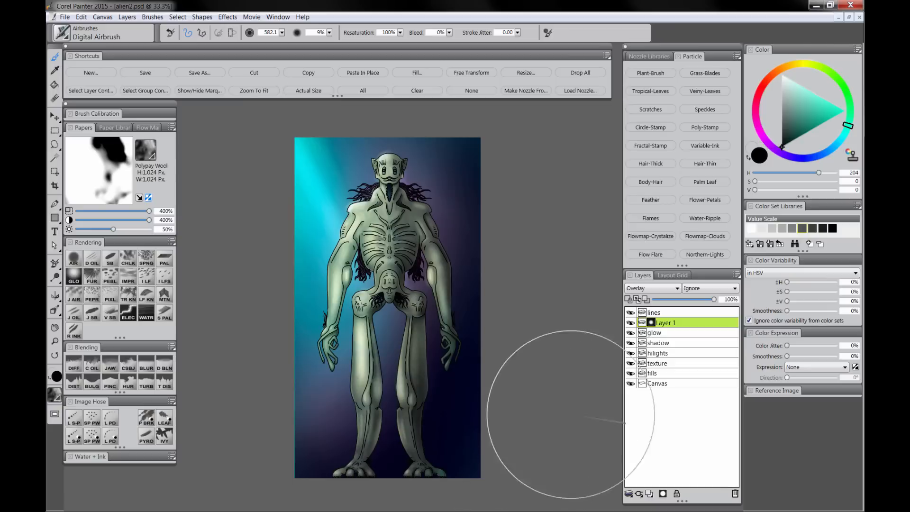
Add a new layer above the teal one, set its blending to Overlay and fill it with magenta H 48, S 221, V 109.
click(652, 288)
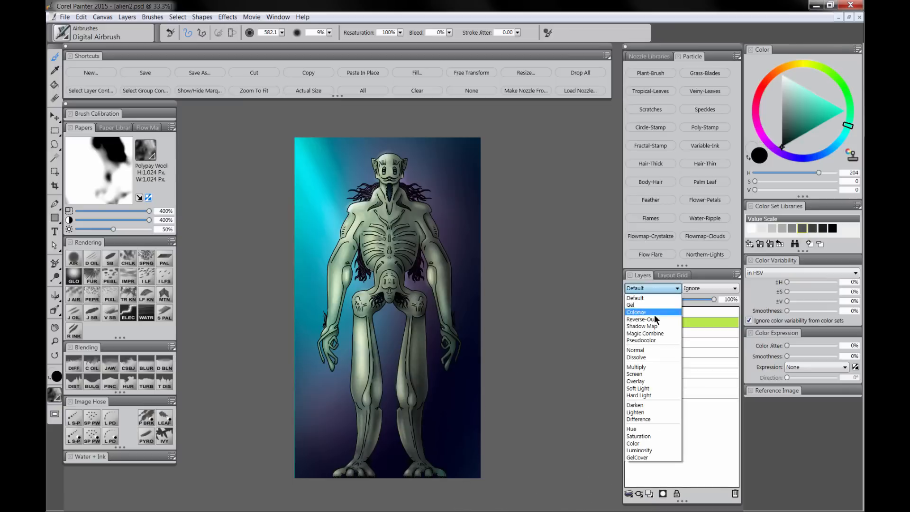
click(652, 380)
drag(766, 141, 759, 130)
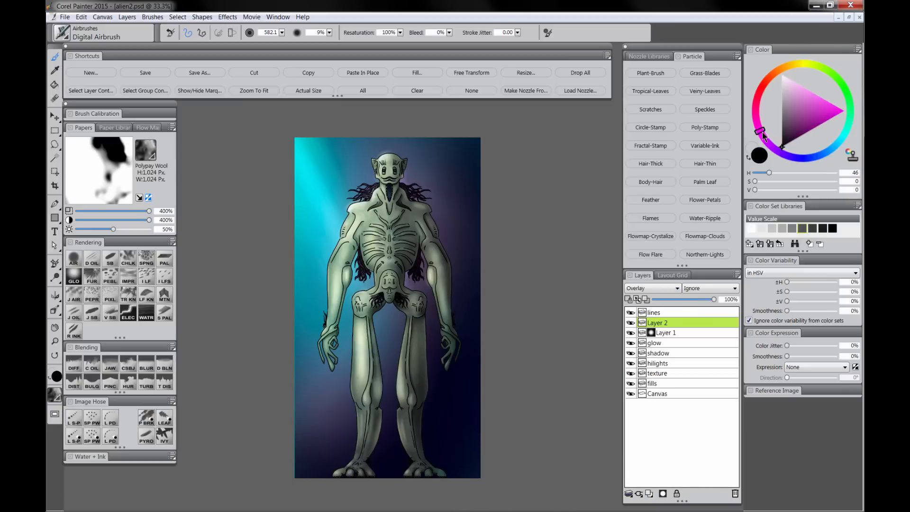
click(828, 116)
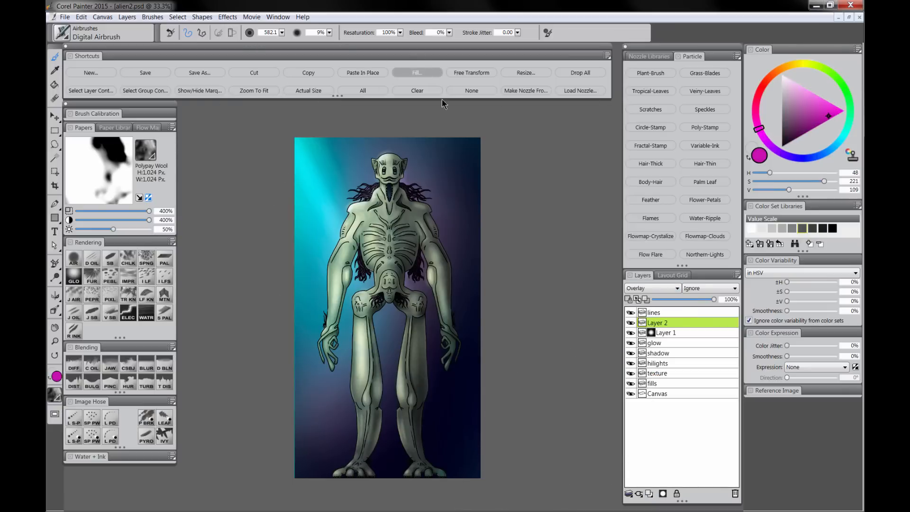
click(417, 73)
click(463, 299)
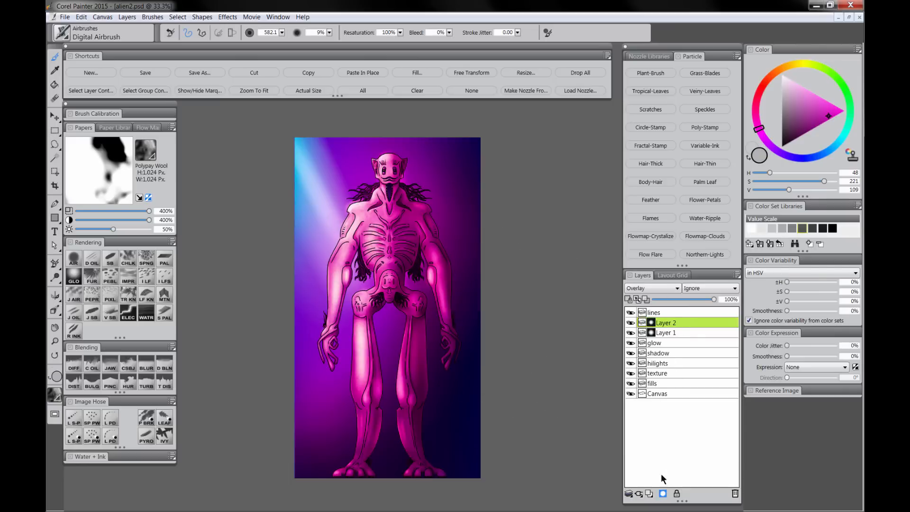
Add a layer mask to the magenta layer and airbrush black over the figure and its surroundings at size 582.1.
click(662, 493)
mouse_move(576, 279)
mouse_down()
mouse_move(432, 234)
mouse_move(399, 165)
mouse_move(405, 332)
mouse_move(400, 168)
mouse_move(413, 250)
mouse_move(392, 382)
mouse_move(330, 342)
mouse_move(377, 455)
mouse_move(408, 360)
mouse_move(407, 479)
mouse_move(434, 406)
mouse_move(441, 152)
mouse_move(365, 216)
mouse_move(341, 484)
mouse_up()
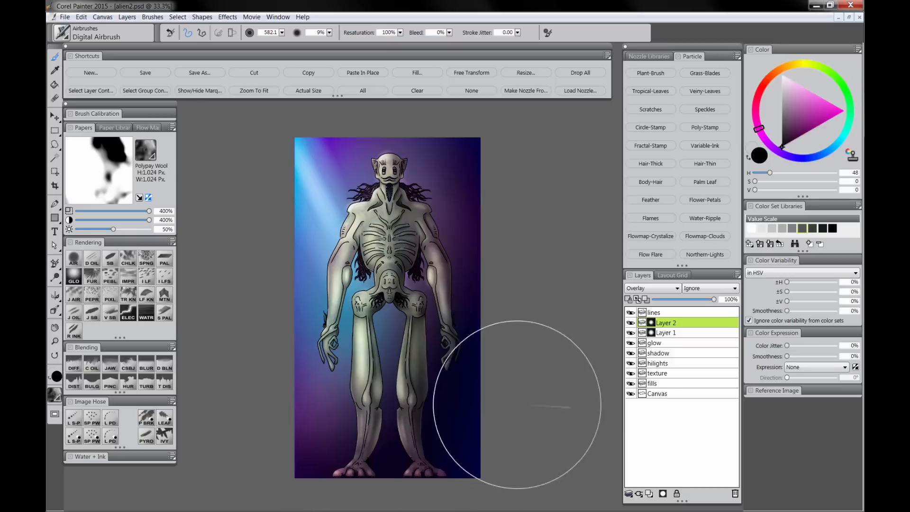
click(686, 332)
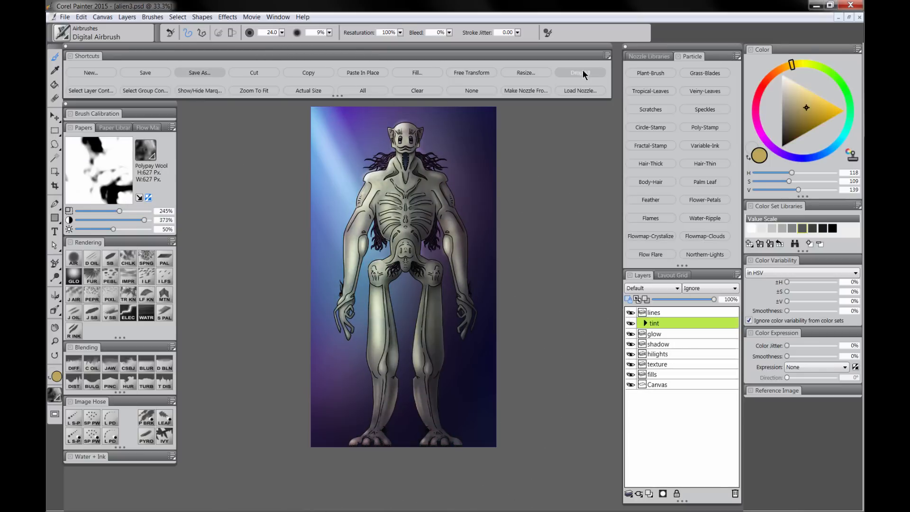
Drop all layers onto the Canvas and save the flattened image under the new name alien4.
click(582, 71)
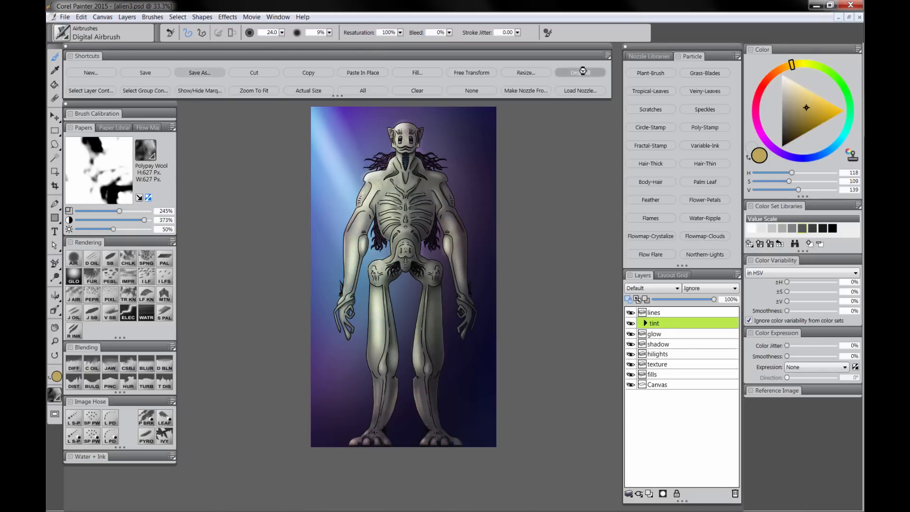
click(189, 74)
text(alien4)
key(Return)
Copy the entire canvas and paste it in place as a new layer.
key(ctrl+a)
click(309, 72)
click(371, 71)
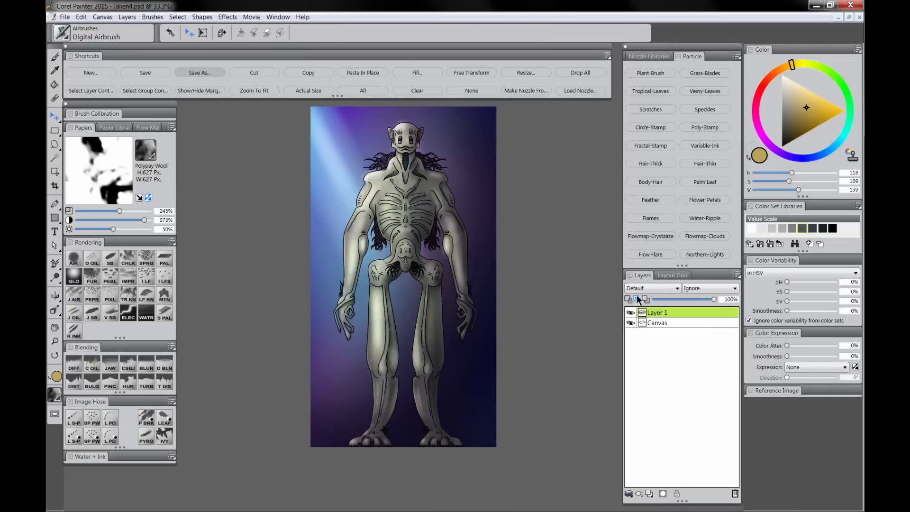
Equalize the pasted layer's tones using the automatically set black and white points.
click(232, 18)
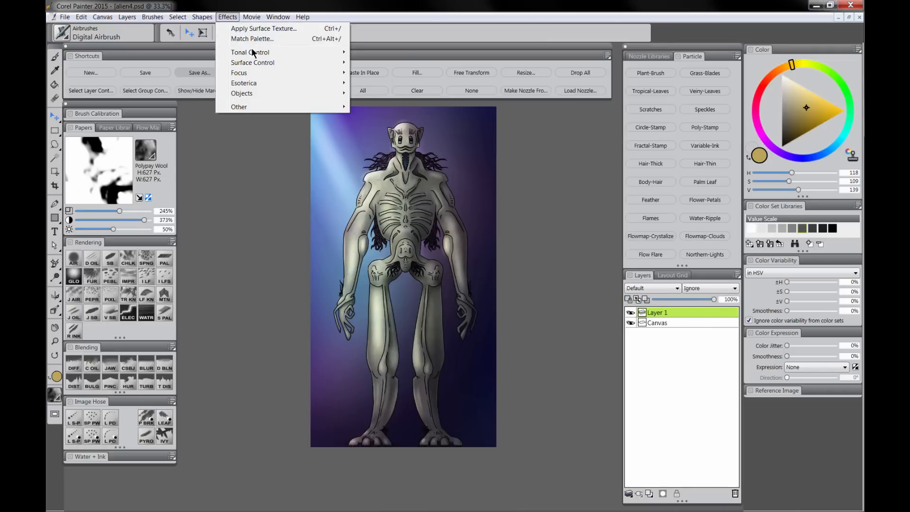
mouse_move(317, 52)
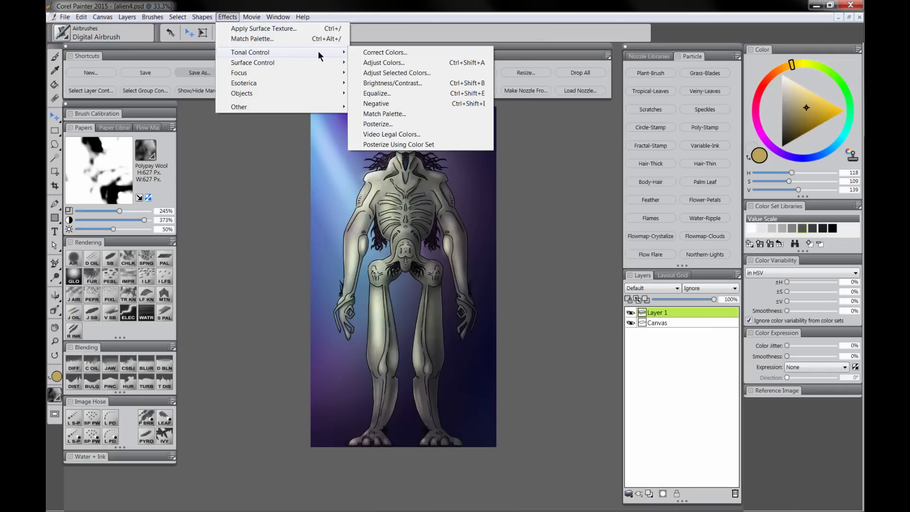
click(384, 93)
drag(473, 179, 688, 187)
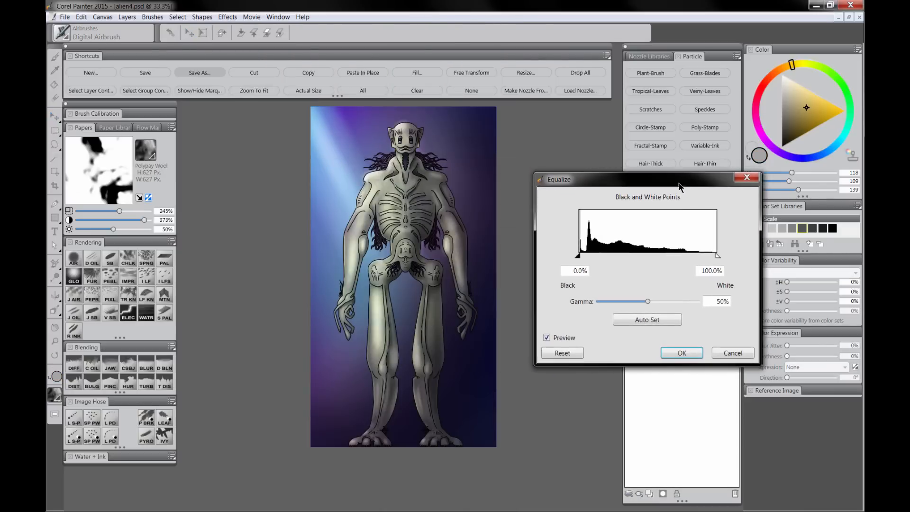
click(671, 324)
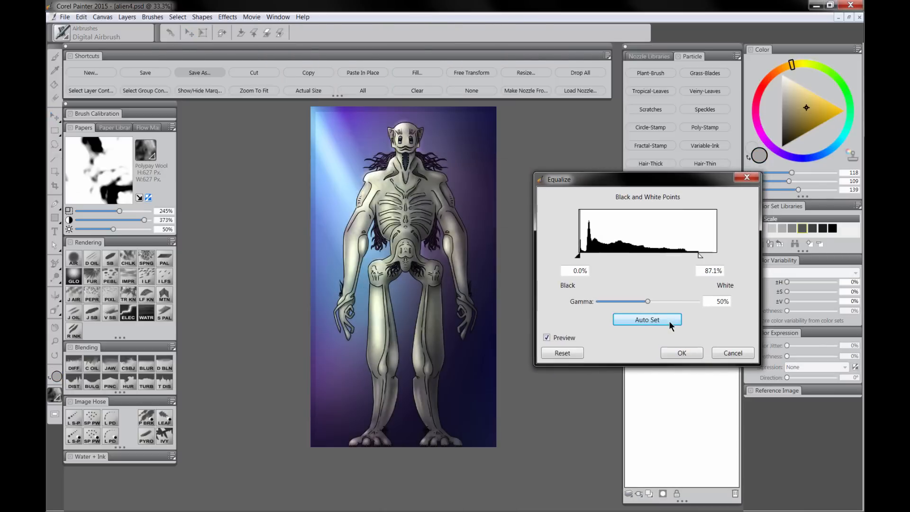
click(681, 352)
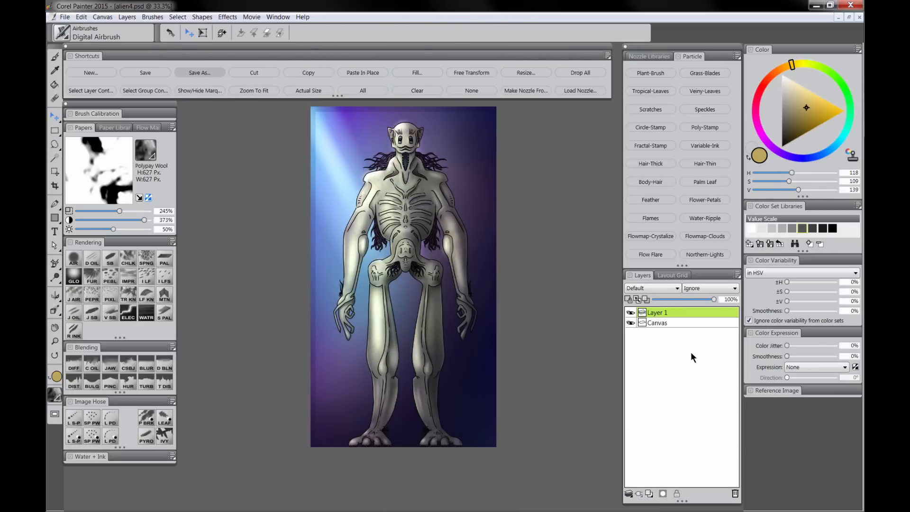
Add a new Screen layer and airbrush soft white light over the beam and upper figure at size 741.8, undoing the excess stroke.
click(652, 288)
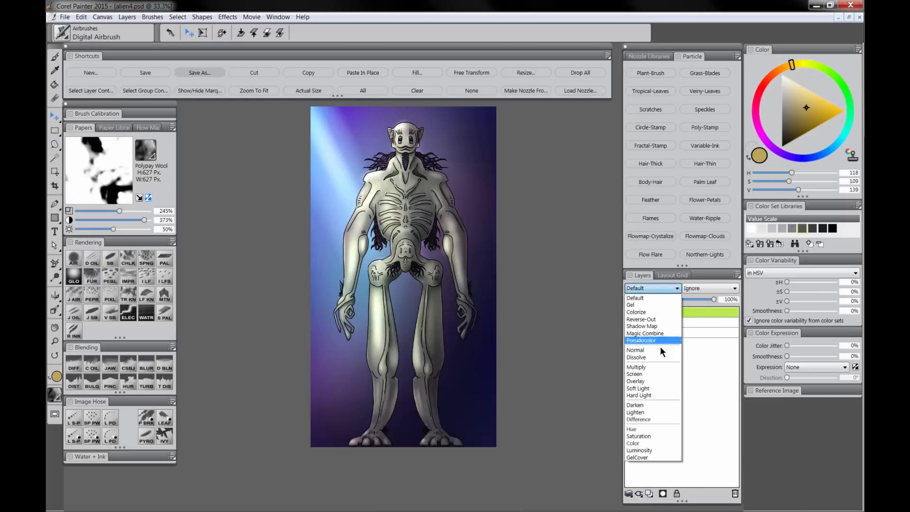
click(651, 374)
drag(787, 95, 782, 74)
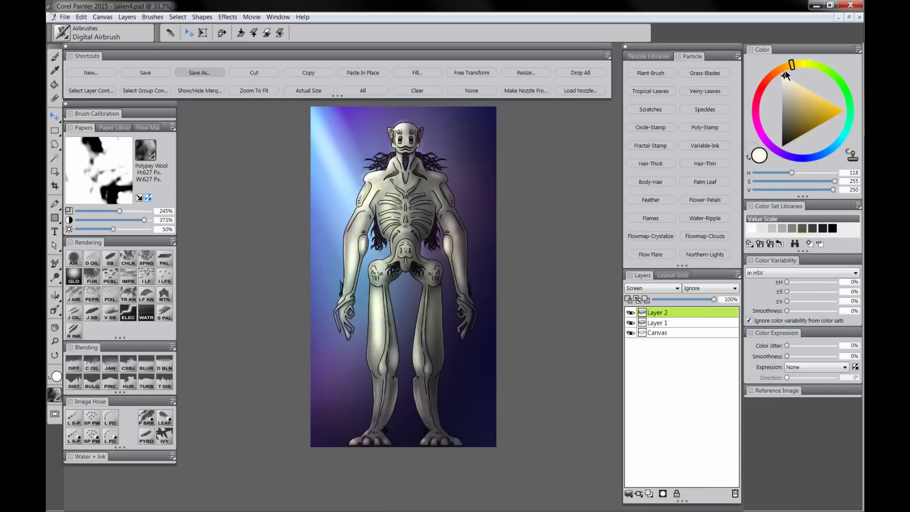
click(76, 262)
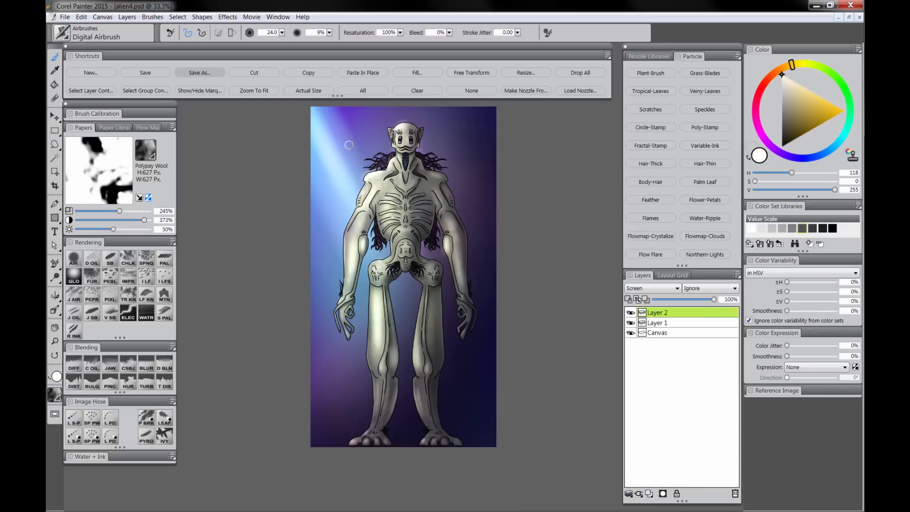
drag(330, 148, 425, 162)
drag(326, 123, 450, 321)
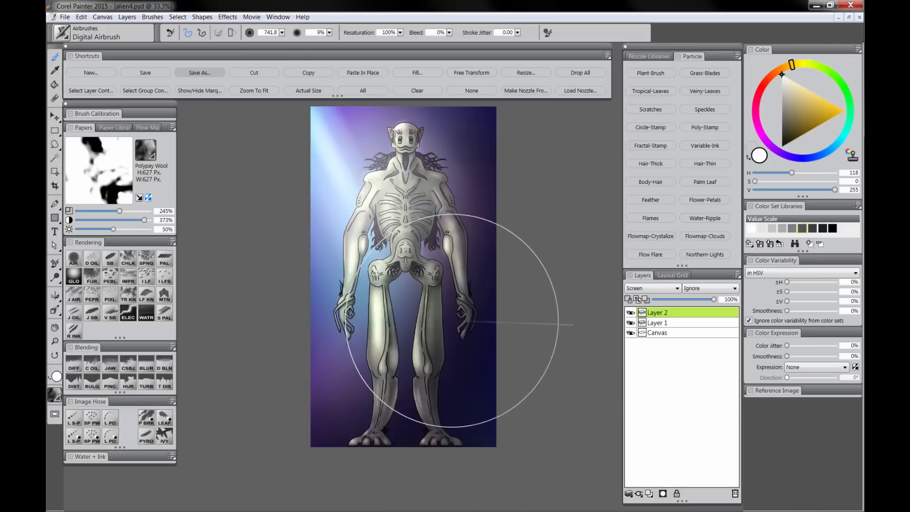
key(ctrl+z)
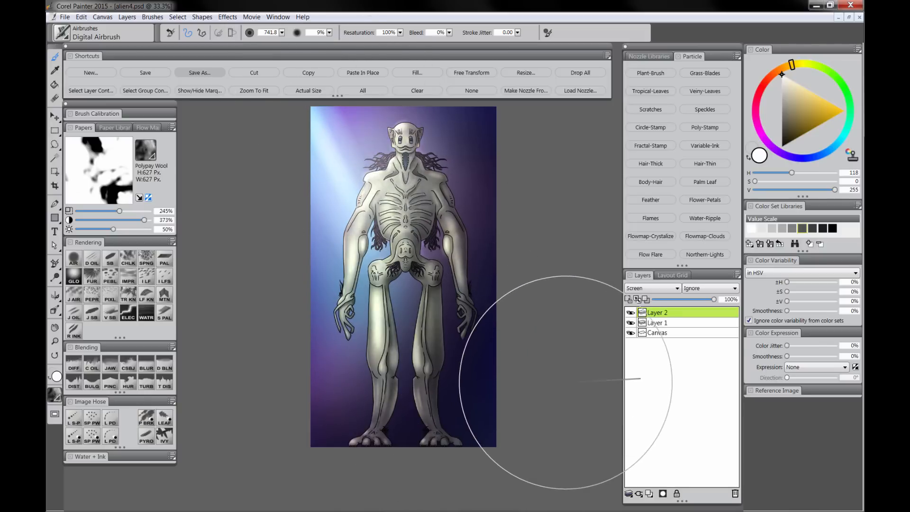
Add another new layer above the Screen layer and set its blending to Multiply.
click(648, 493)
click(651, 288)
click(650, 369)
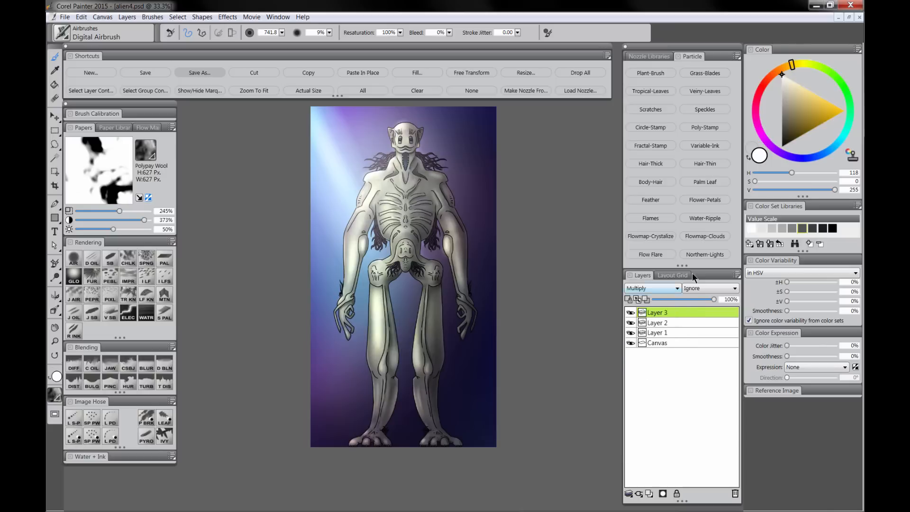
Airbrush dark blue H 255, S 199, V 32 shadow over the picture's lower right and set the Multiply layer's opacity to 66%.
click(804, 159)
click(794, 138)
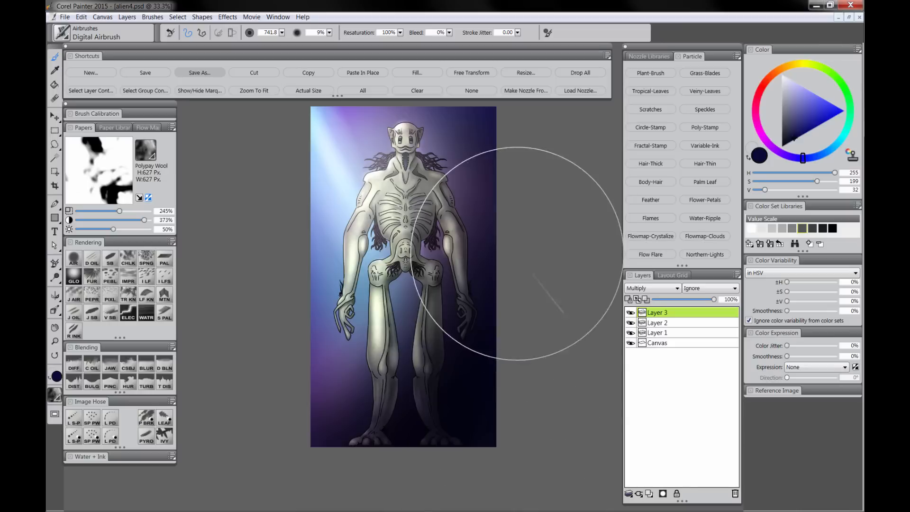
drag(515, 246, 522, 264)
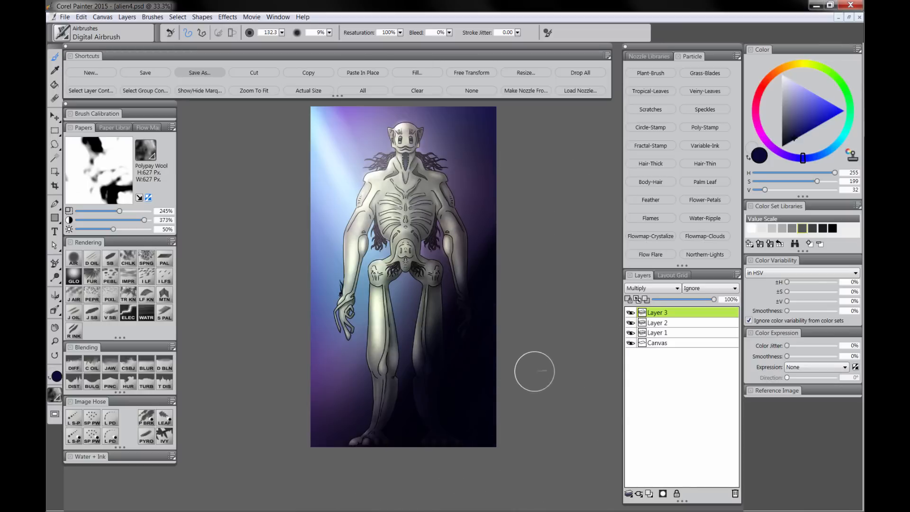
drag(713, 299, 692, 299)
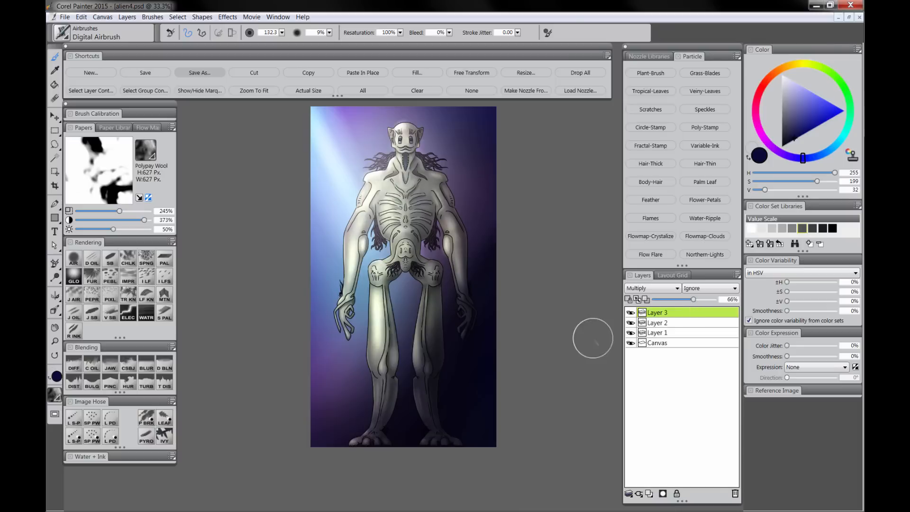
Drop all layers onto the Canvas and duplicate the whole image in place on a new layer.
scroll(528, 375, up, 2)
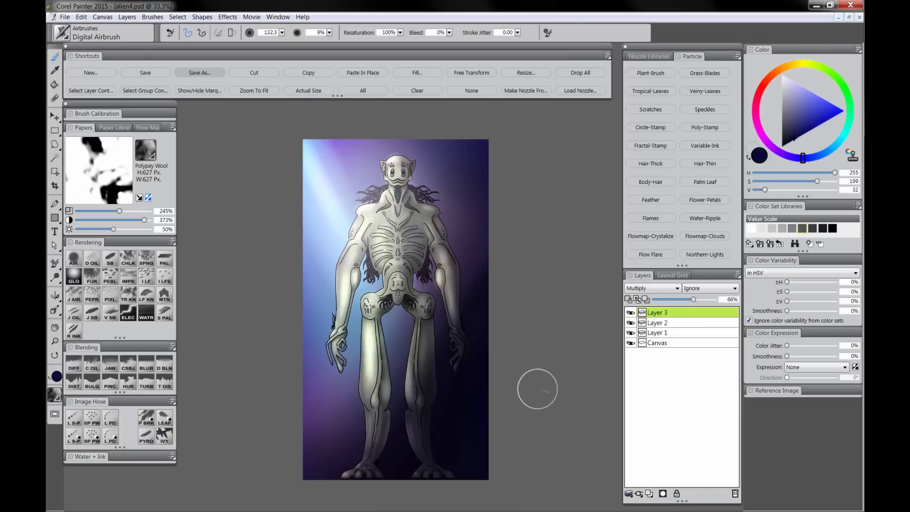
scroll(542, 392, up, 2)
click(580, 72)
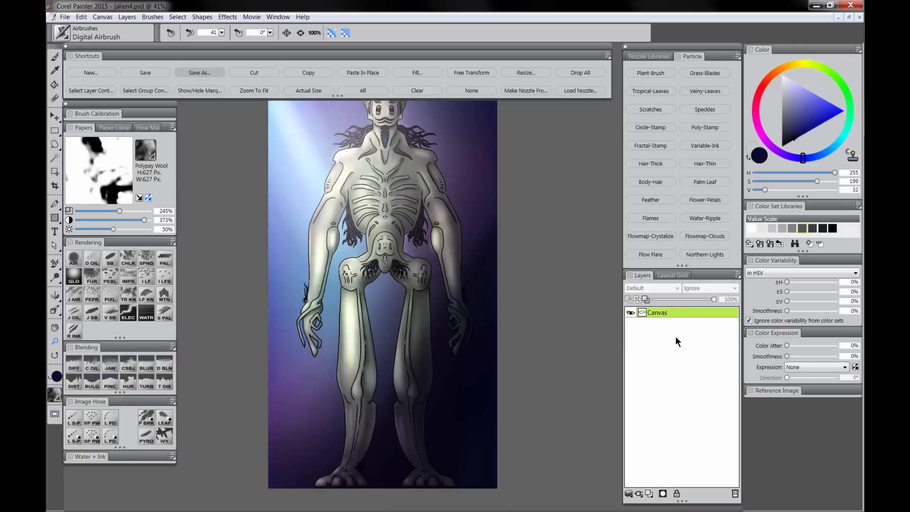
click(305, 73)
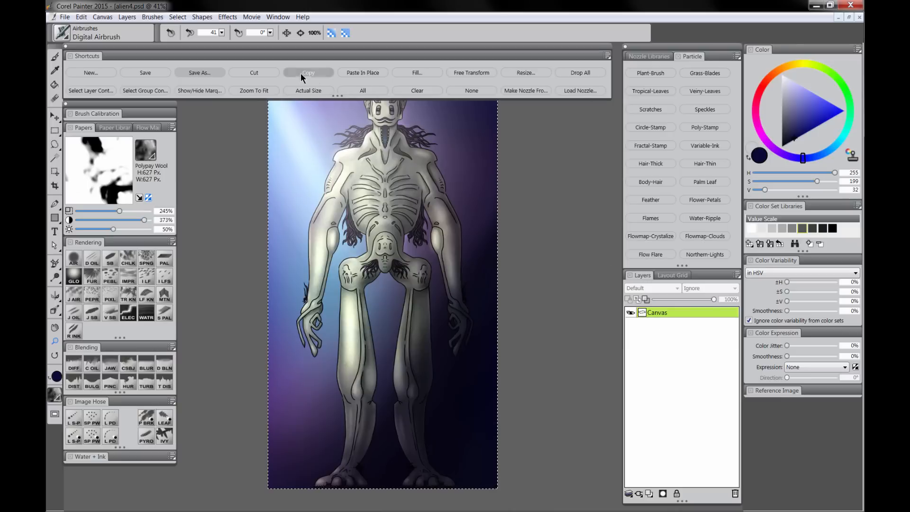
click(364, 72)
Blur the duplicated layer with the Soften effect using a Gaussian aperture at an amount below 18.
click(228, 17)
mouse_move(260, 75)
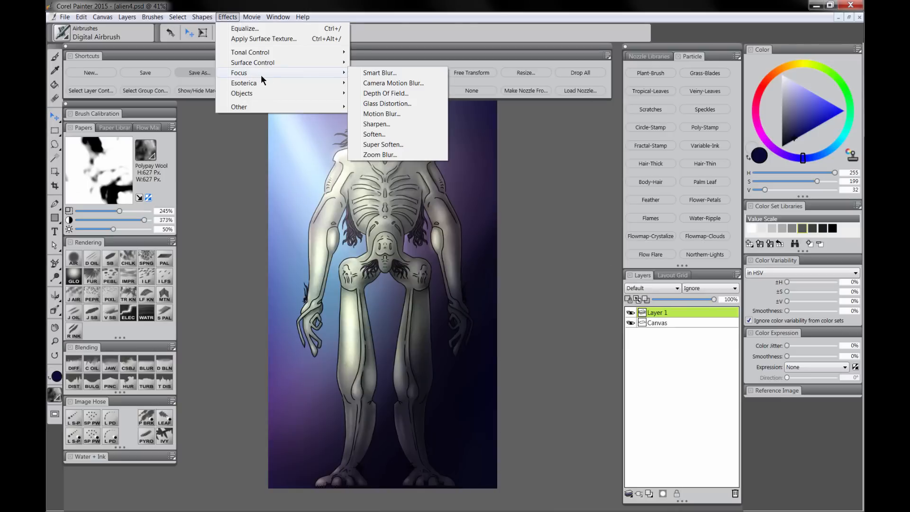
click(391, 134)
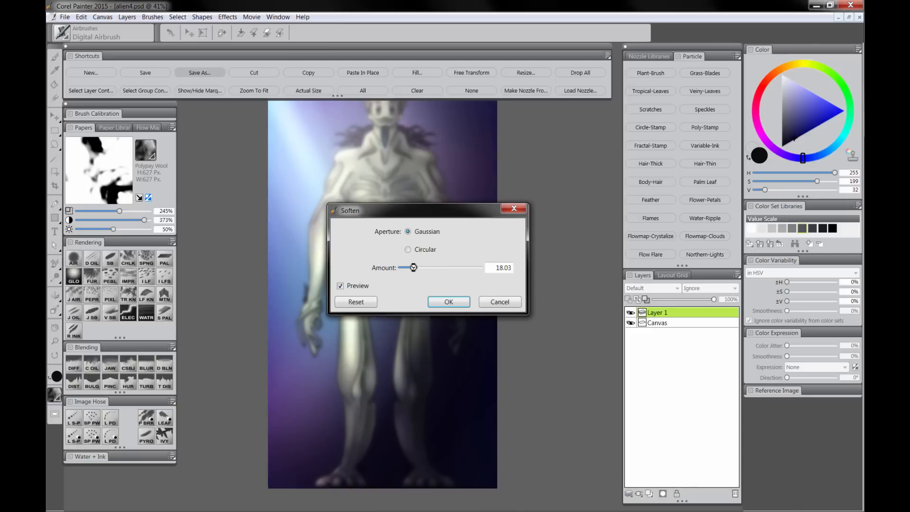
drag(414, 267, 409, 267)
click(445, 300)
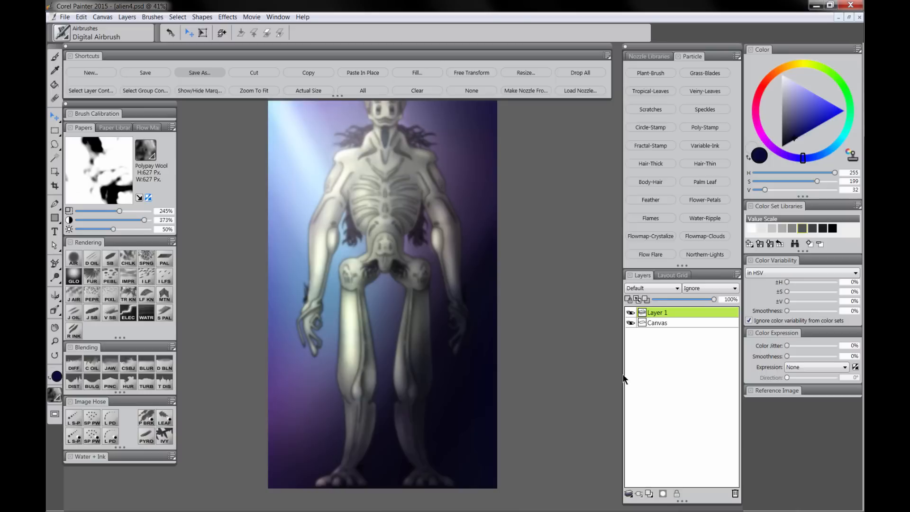
Add a layer mask to the softened layer and airbrush black at size 505.0 over the figure's head and torso to restore sharpness.
click(663, 493)
click(757, 183)
click(73, 258)
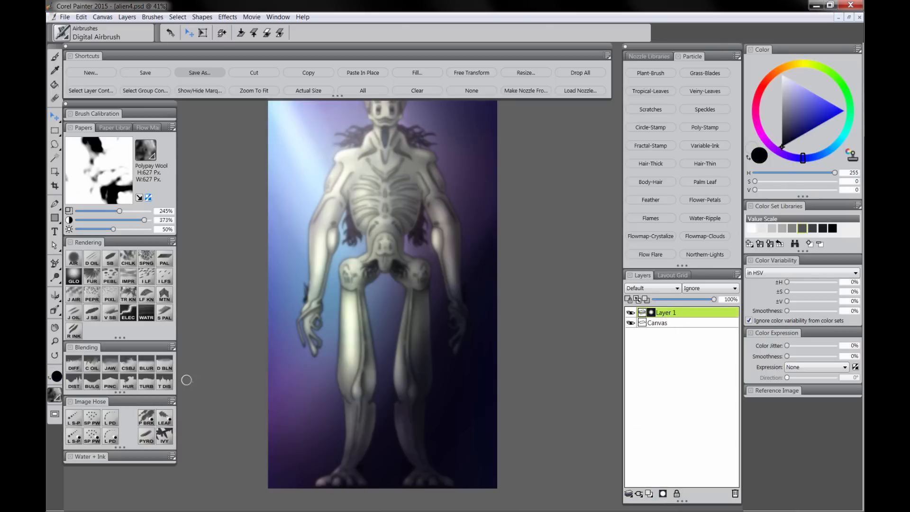
key(Tab)
drag(454, 126, 413, 146)
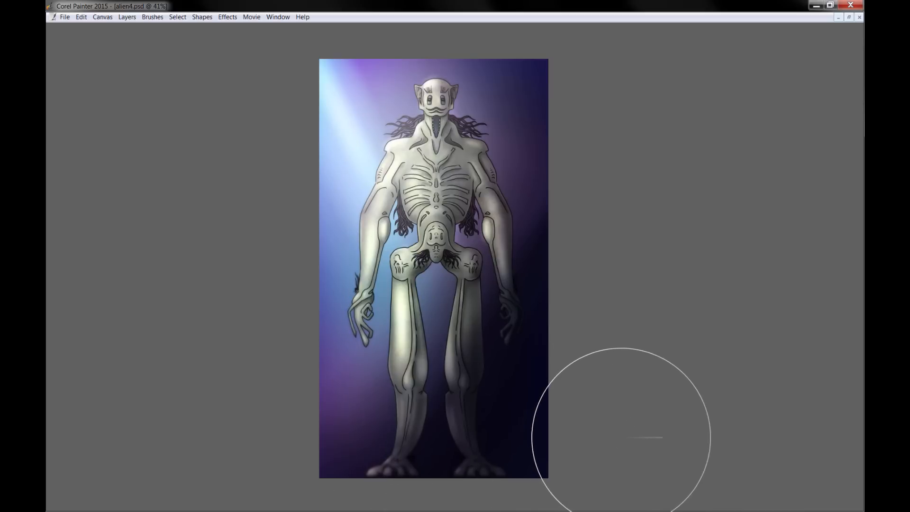
Drop the masked blur layer onto the Canvas and examine the finished creature up close at 100%.
key(Tab)
click(580, 74)
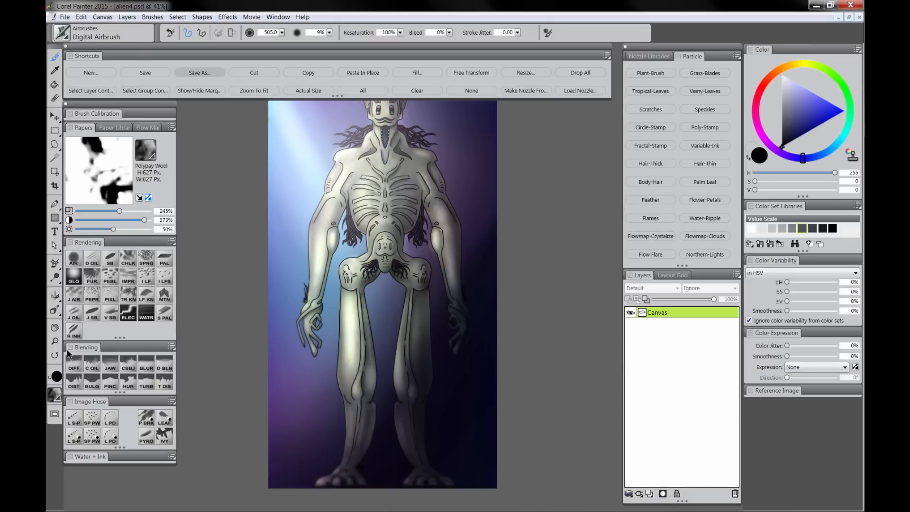
key(Tab)
key(ctrl+plus)
key(ctrl+plus)
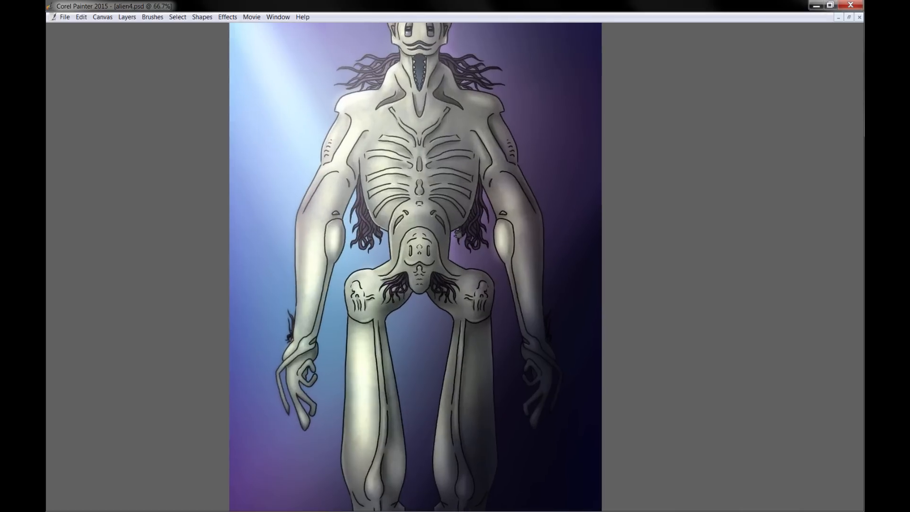
key(ctrl+plus)
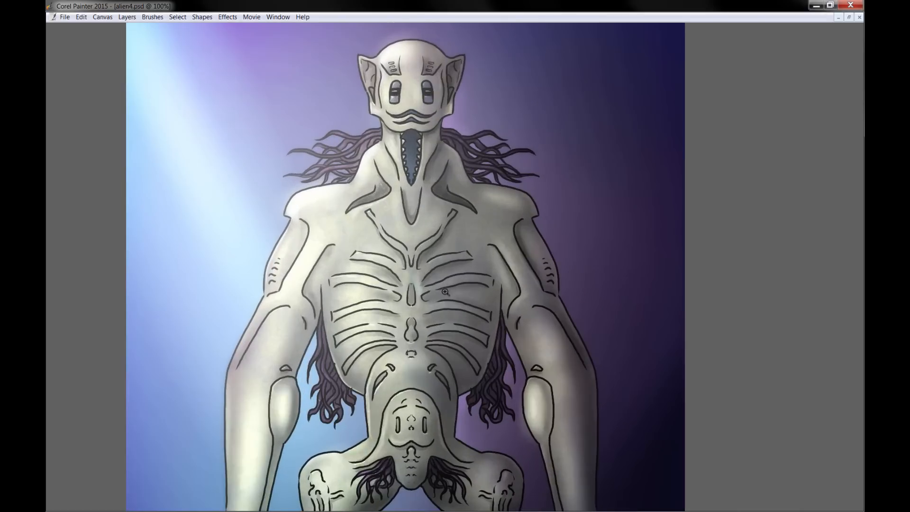
drag(446, 292, 449, 340)
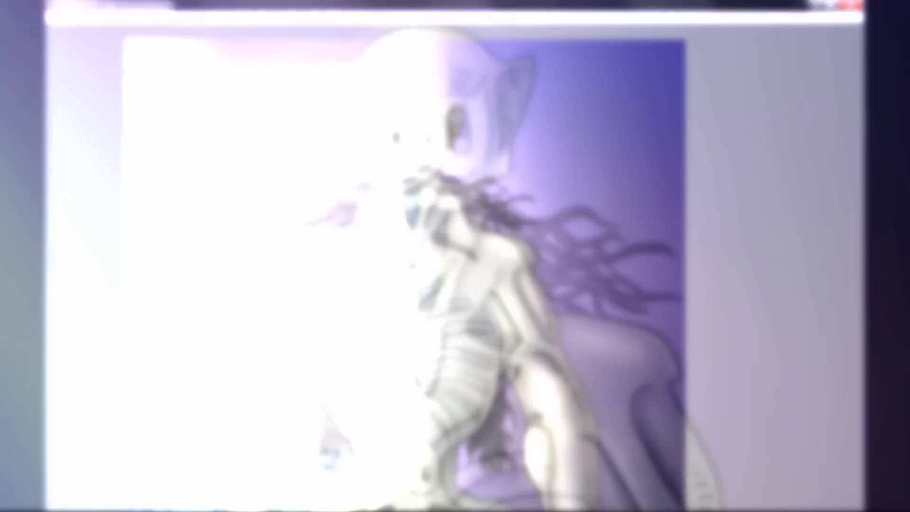